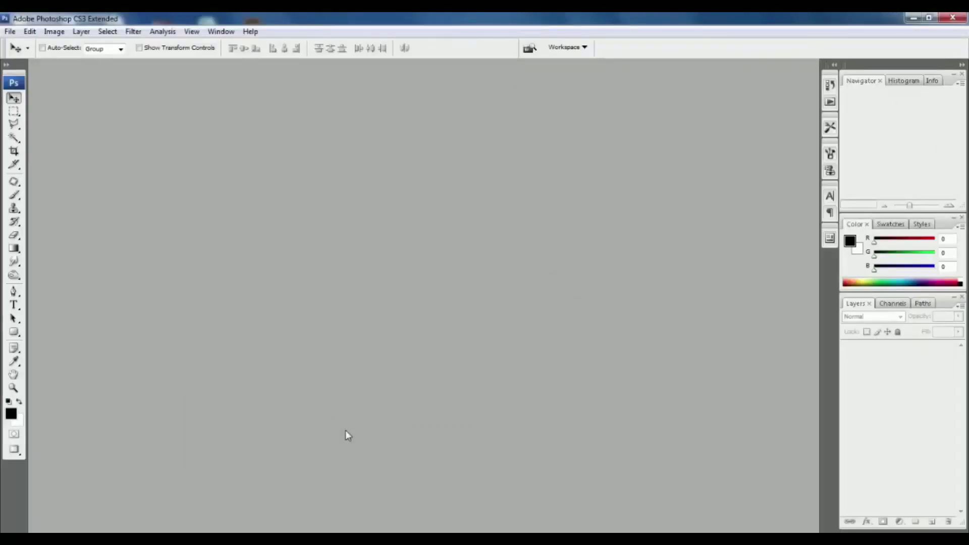
- Open the New document dialog, preset to 20 × 20 inches at 300 pixels/inch
key("ctrl+n")
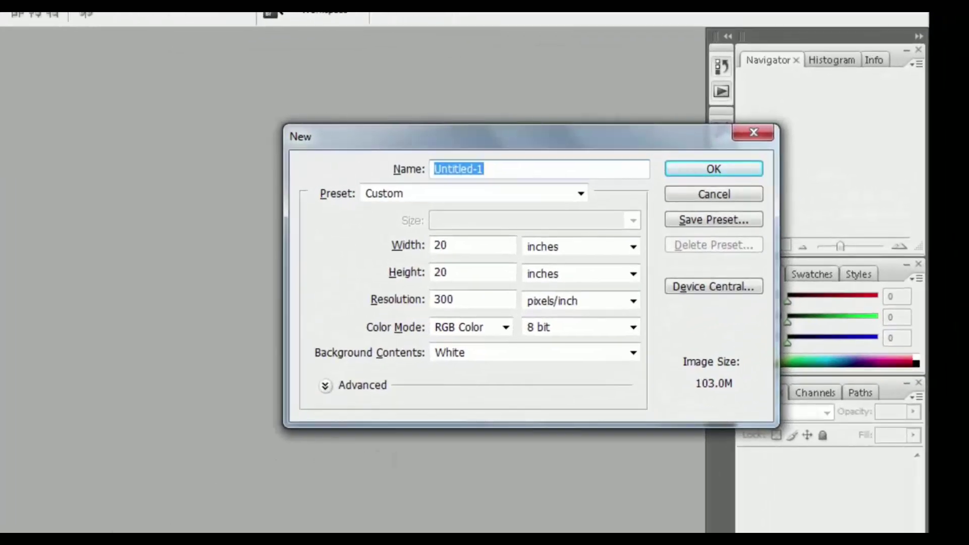
- Create the '3D Text Tutorial' document, fit it on screen and fill its background black
type("3D")
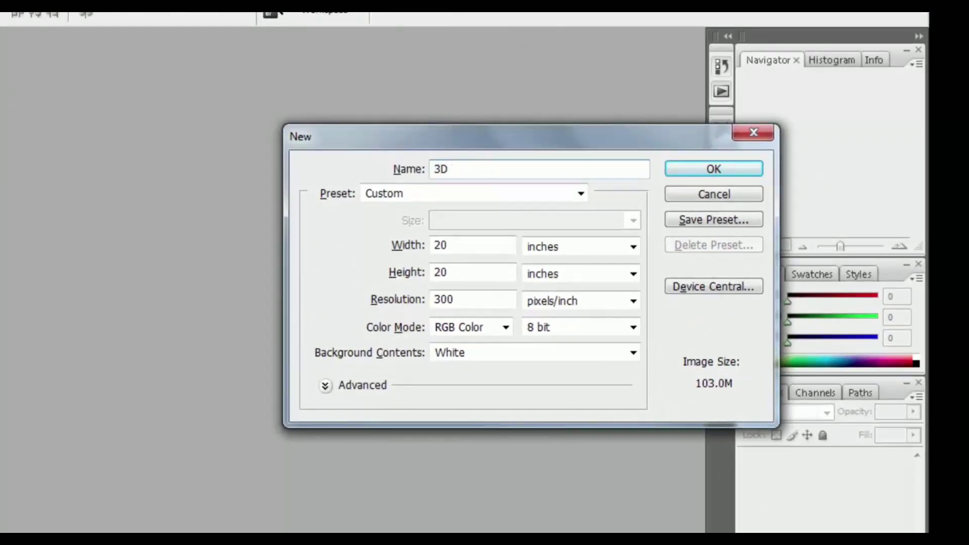
type(" Text Tutorial")
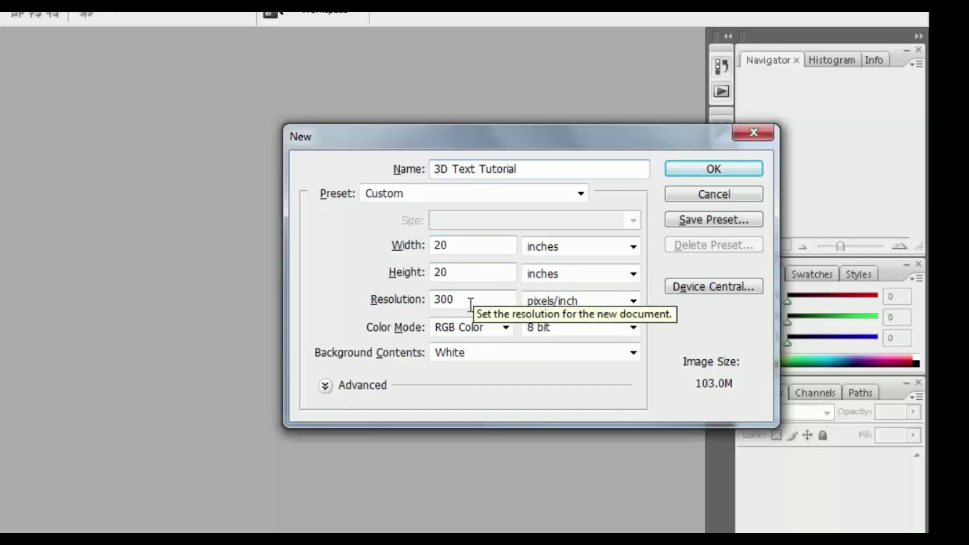
left_click(706, 174)
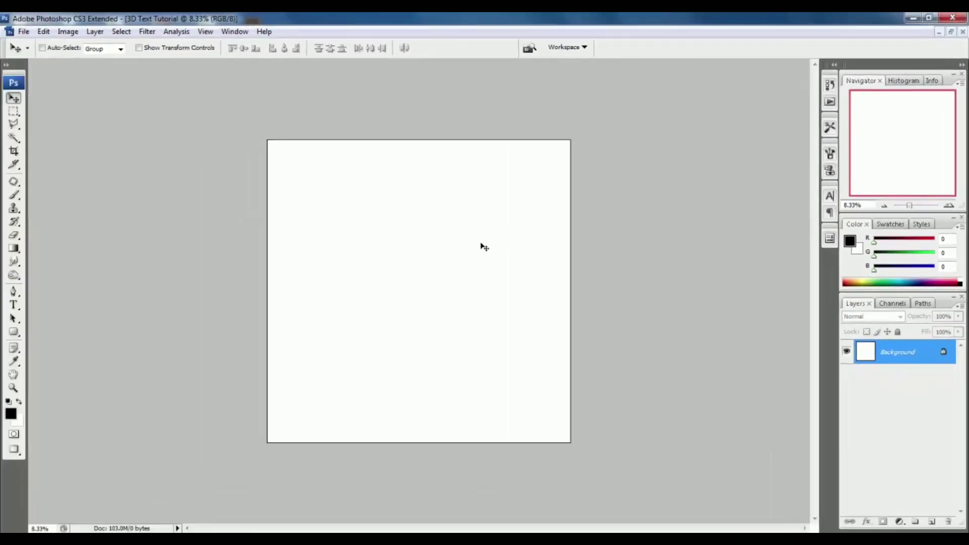
key("ctrl+0")
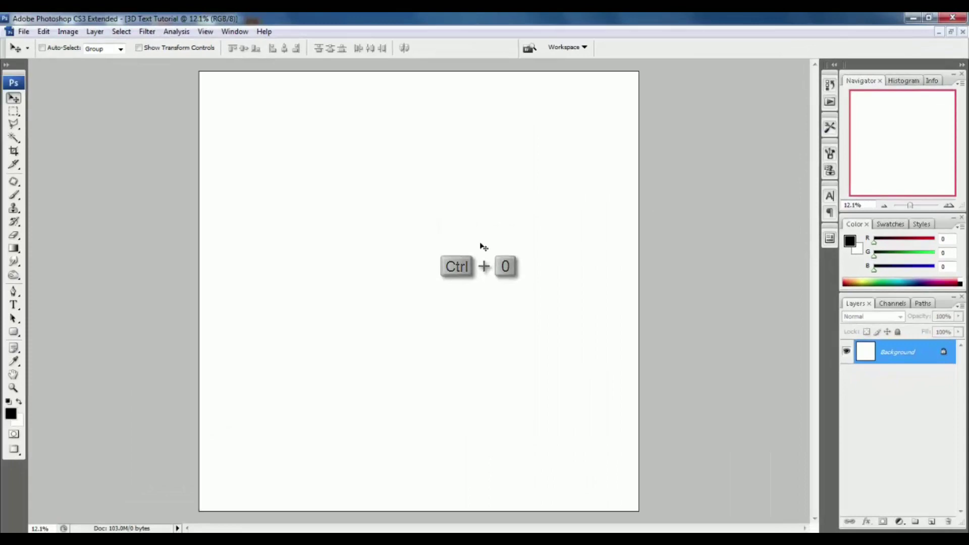
key("alt+BackSpace")
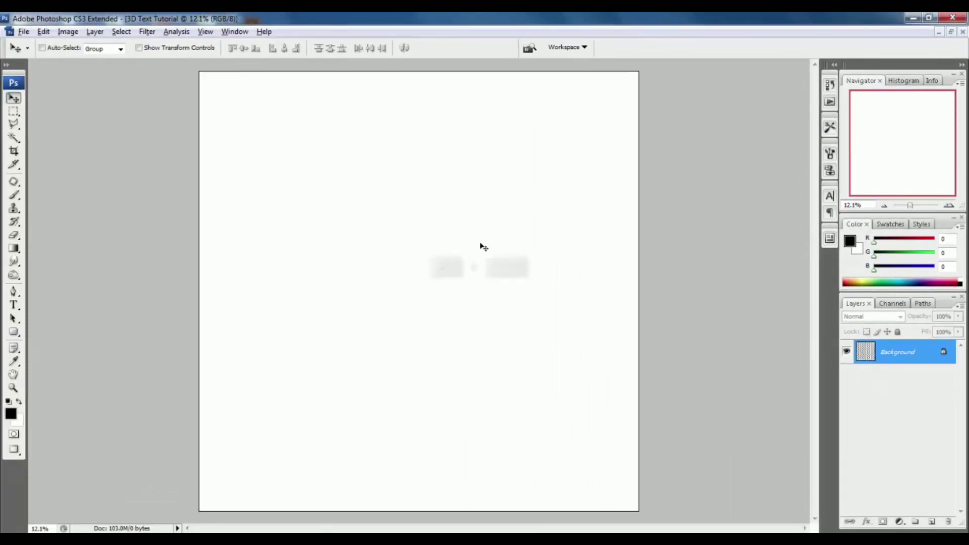
left_click(15, 305)
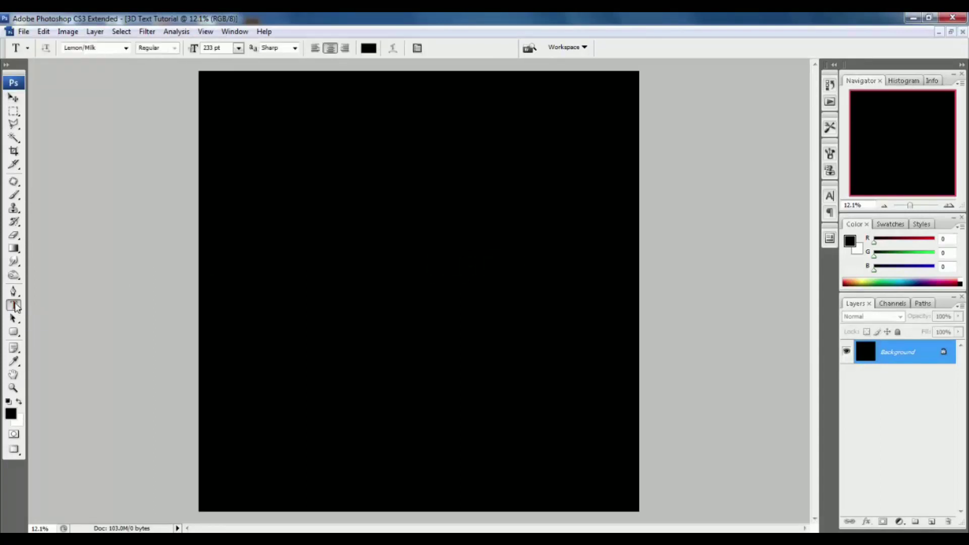
- Type the Creators text near the canvas top and set its font to Back to Black
left_click(400, 141)
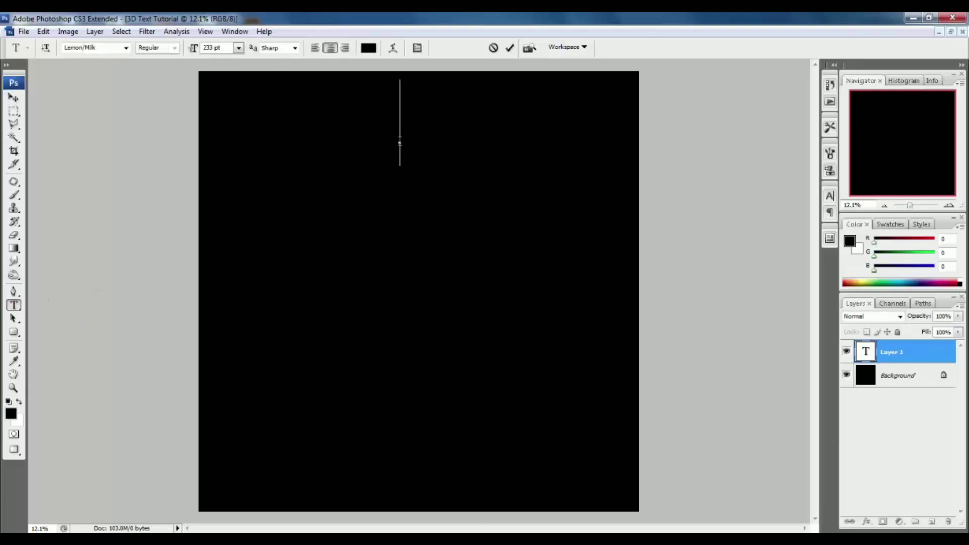
type("3D Text")
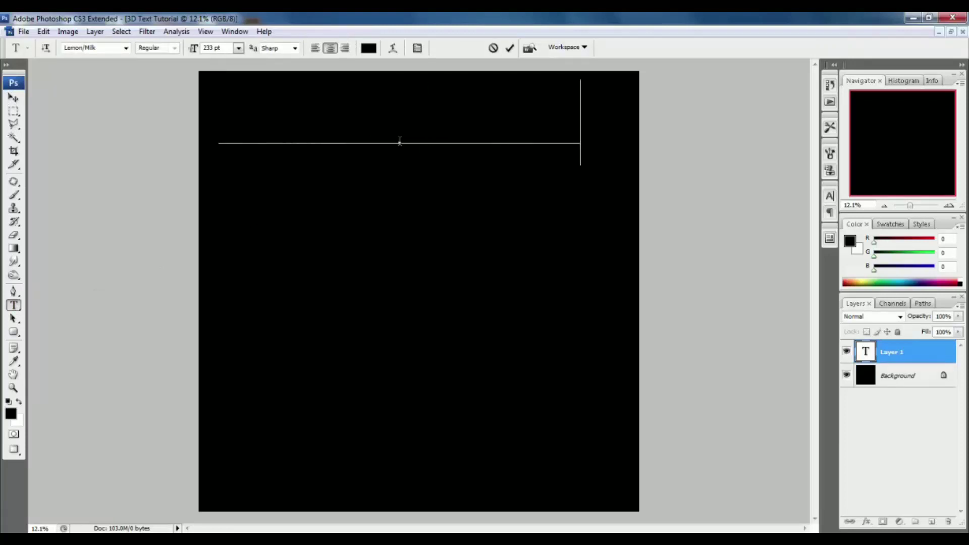
key("ctrl+a")
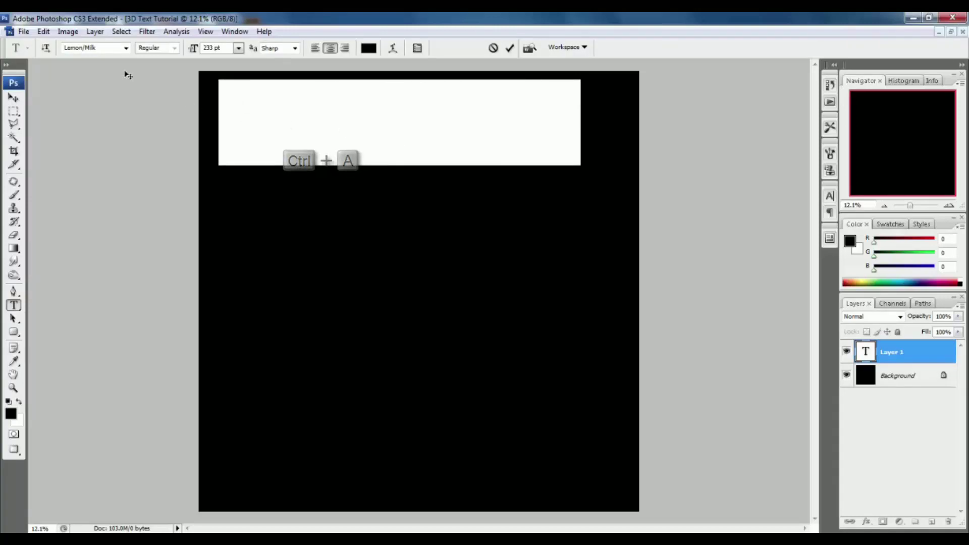
left_click(126, 48)
left_click(106, 47)
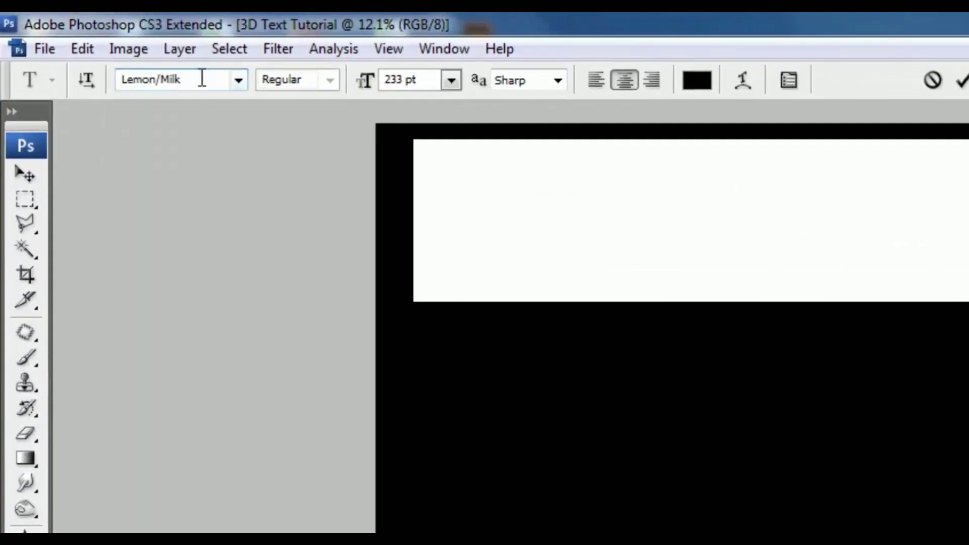
left_click(202, 79)
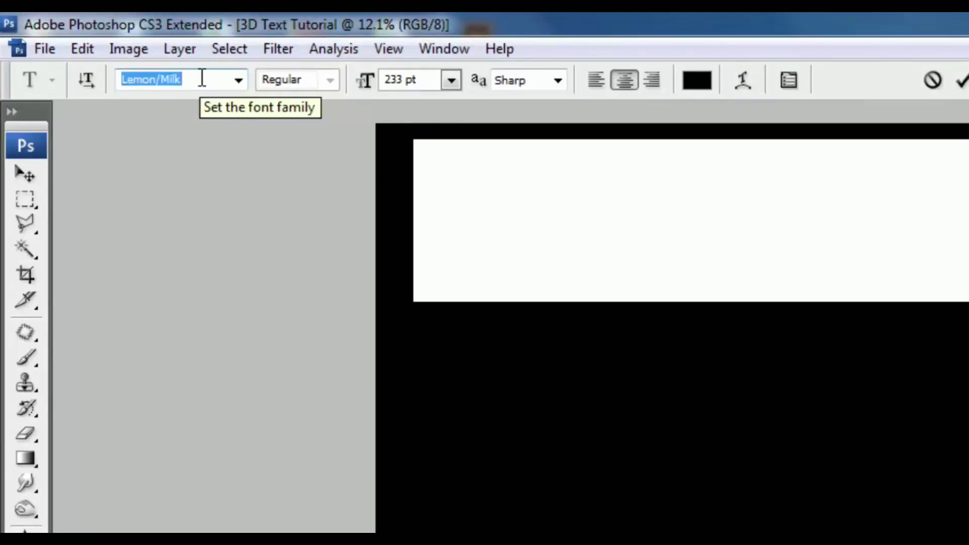
type("Back to Black De...")
key("Return")
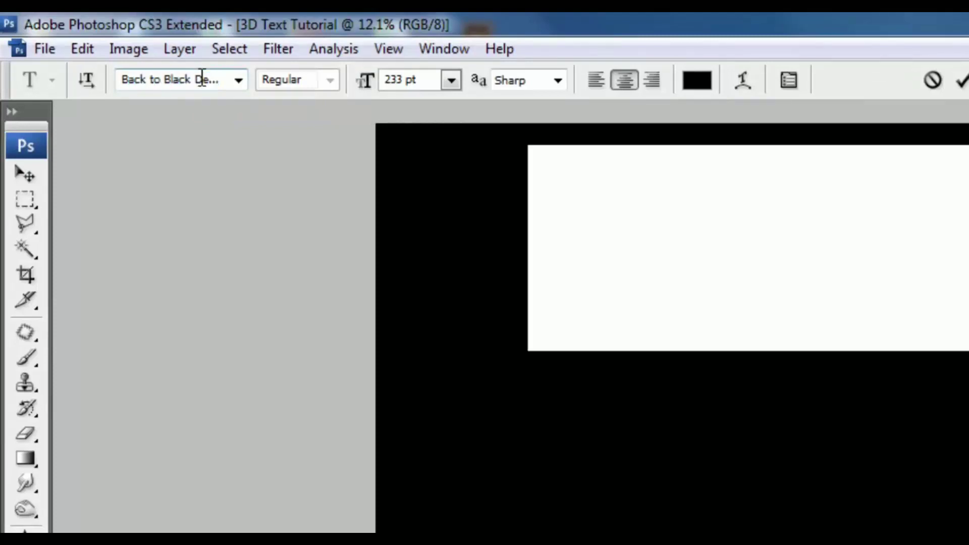
- Make the text white (ffffff) at 350 pt, commit it, and shift it down and right
left_click(699, 81)
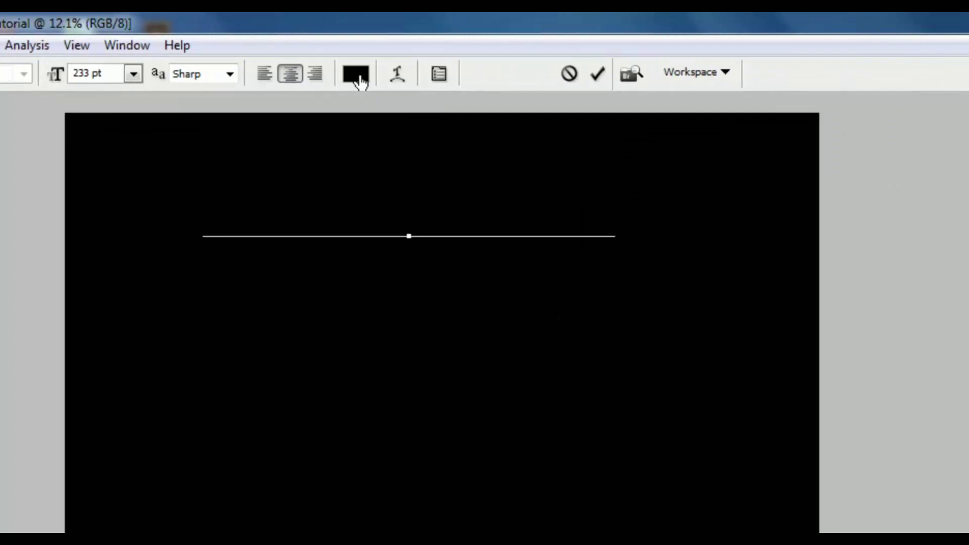
left_click_drag(527, 251, 503, 215)
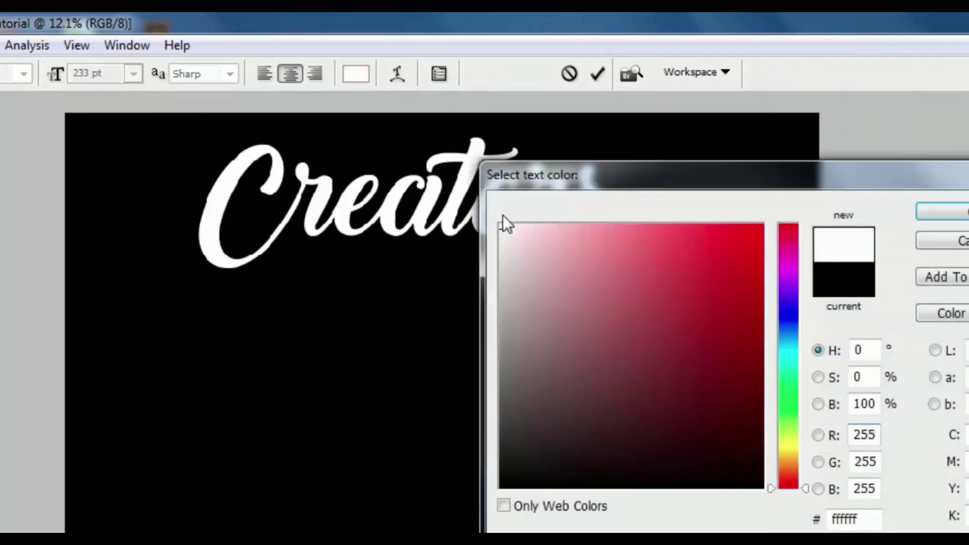
left_click(929, 215)
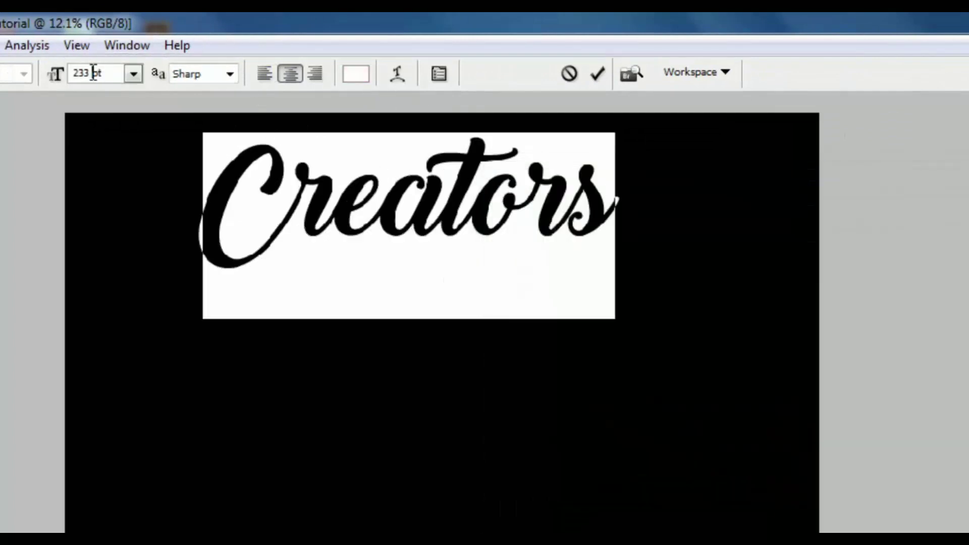
double_click(93, 73)
type("350")
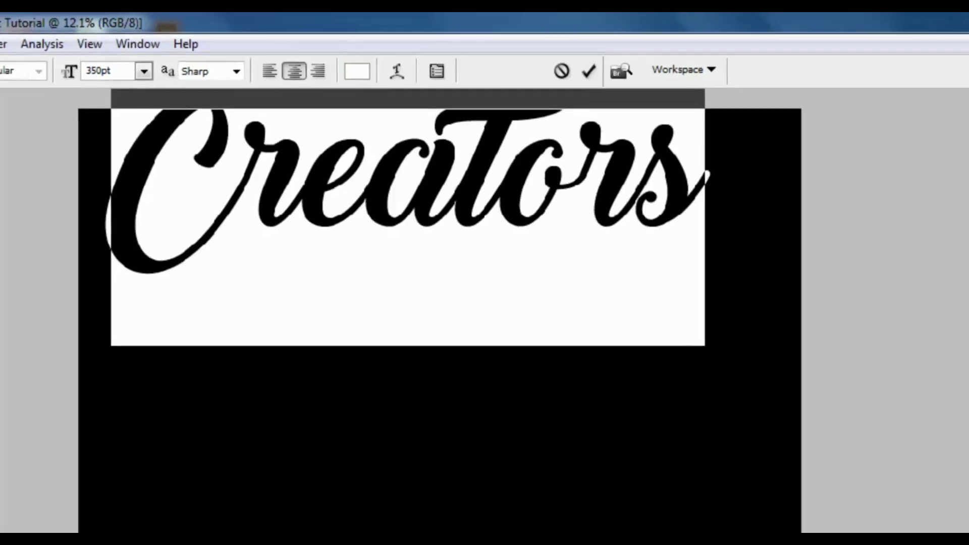
key("ctrl+Return")
key("v")
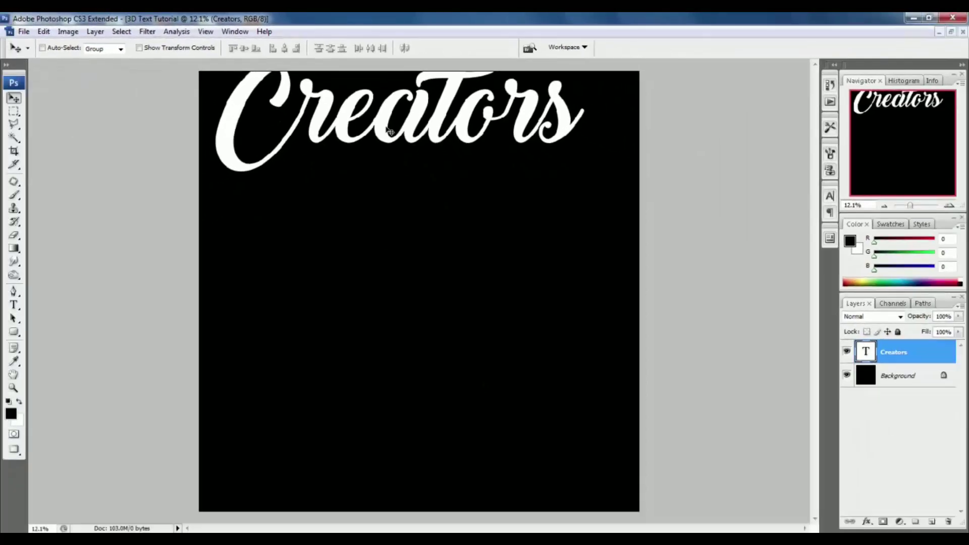
left_click_drag(389, 131, 446, 156)
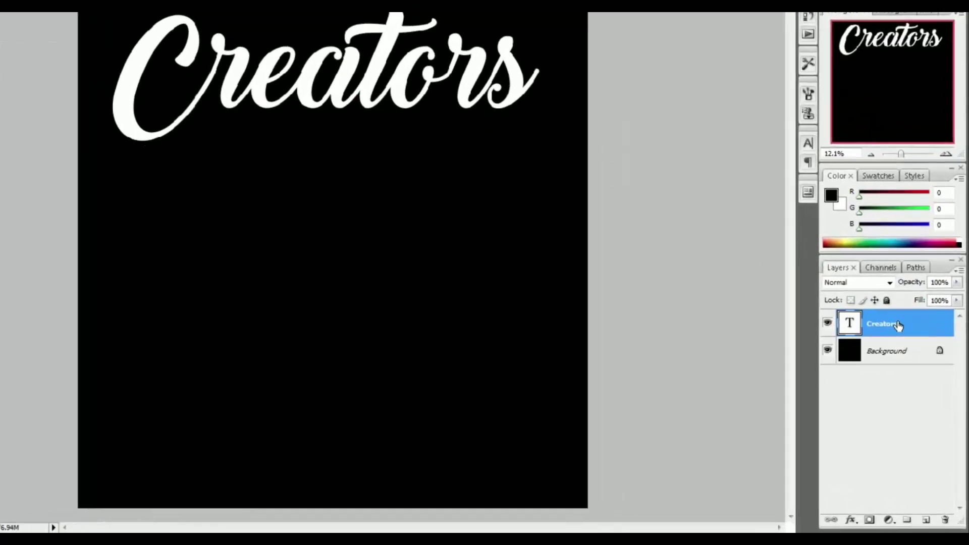
- Convert the Creators layer to a smart object and duplicate it as 'Creators 3D'
right_click(898, 326)
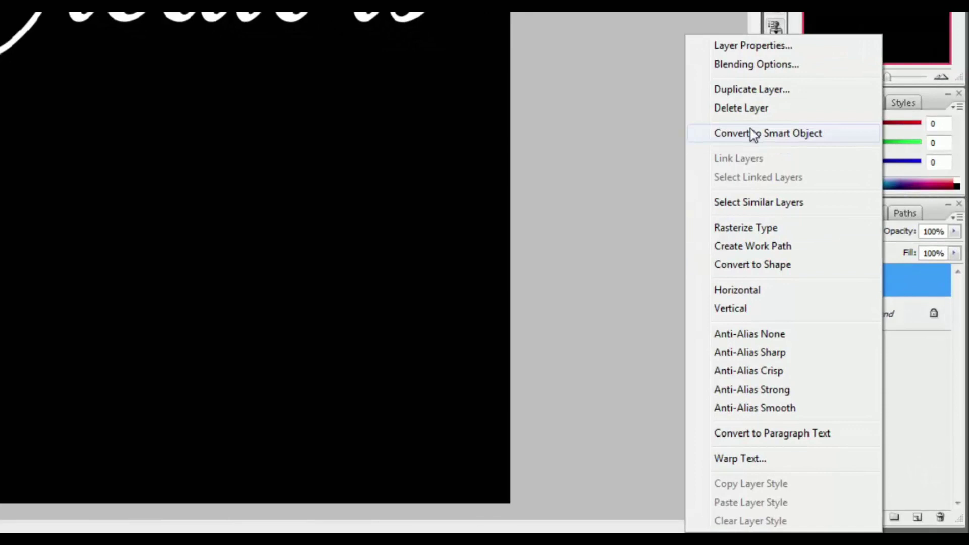
left_click(705, 133)
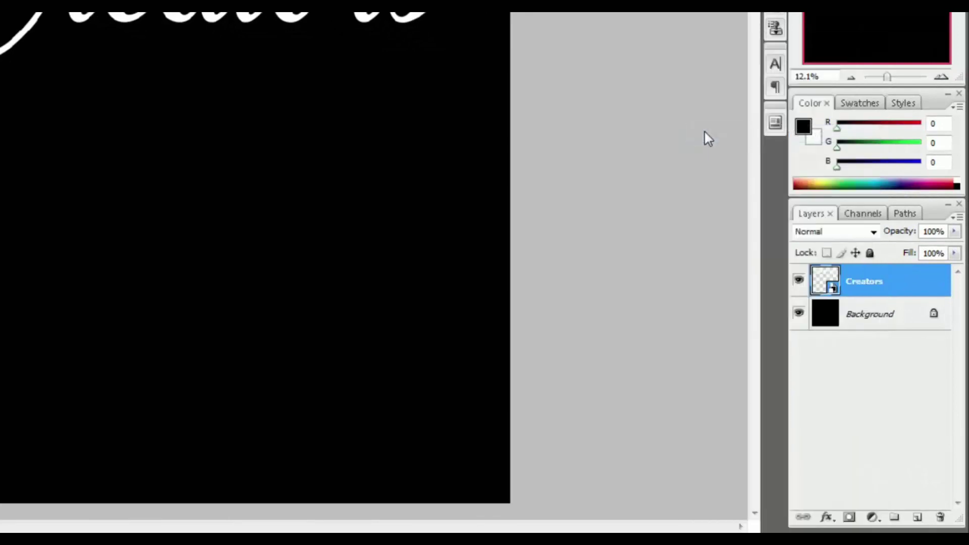
right_click(858, 280)
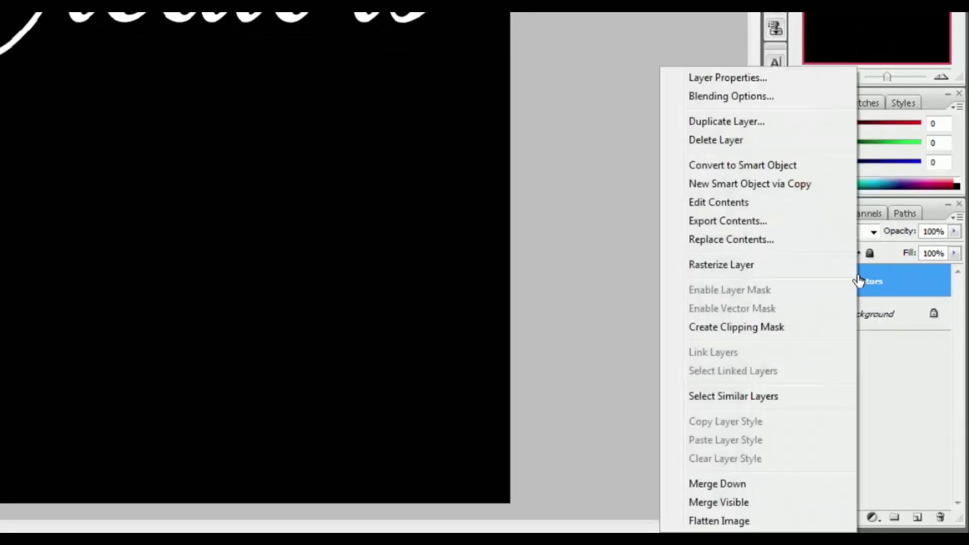
left_click(706, 122)
left_click(335, 82)
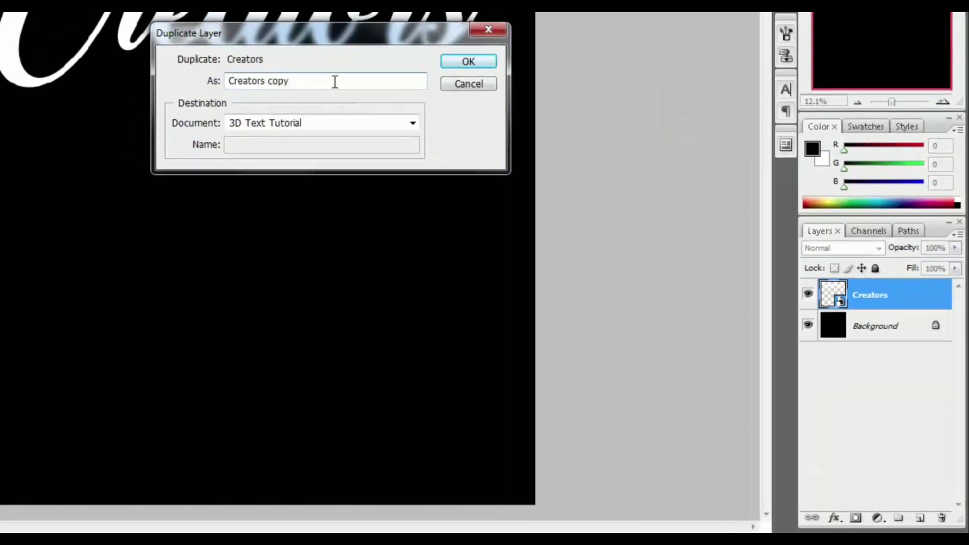
key("BackSpace")
key("BackSpace")
key("BackSpace")
type("3D")
key("Return")
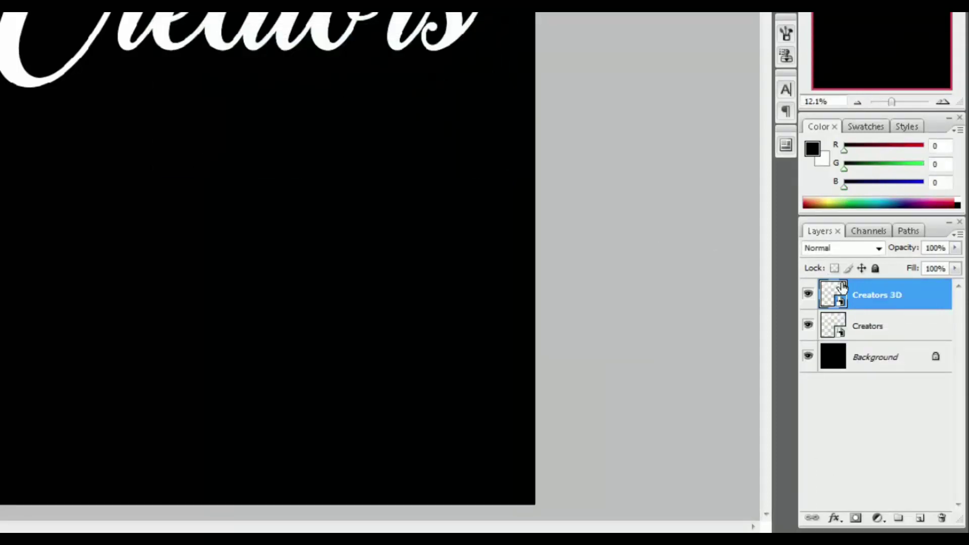
- Move Creators 3D below Creators in the stack and reselect the Creators layer
left_click_drag(841, 286, 874, 332)
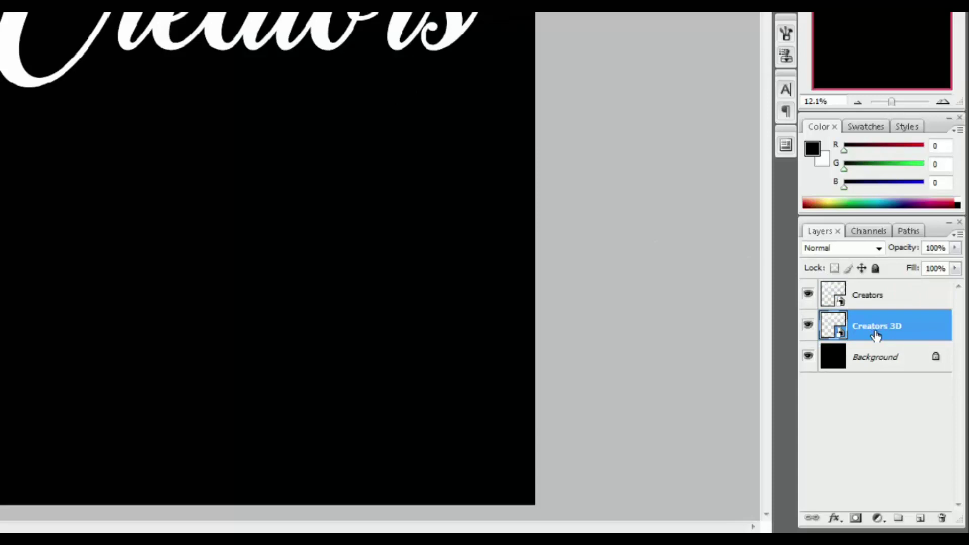
left_click(900, 302)
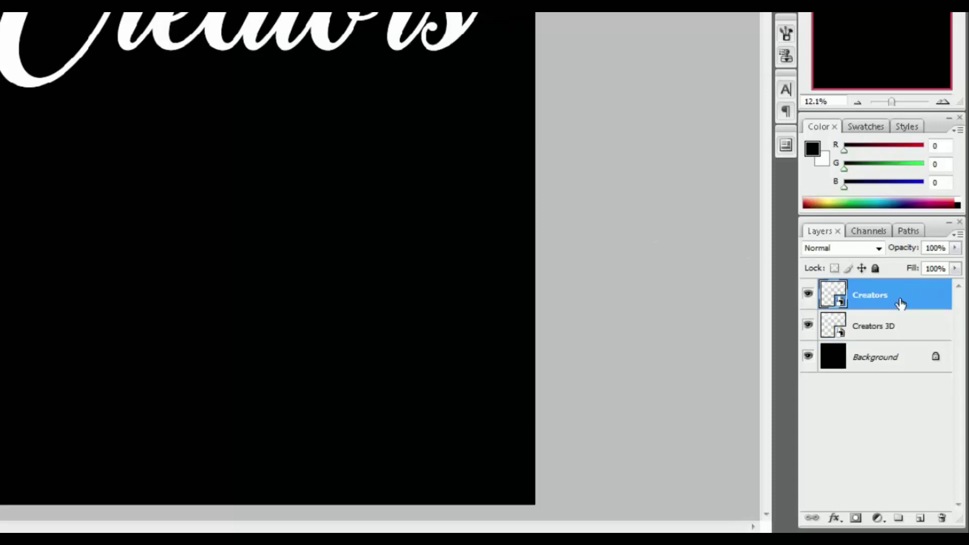
right_click(900, 302)
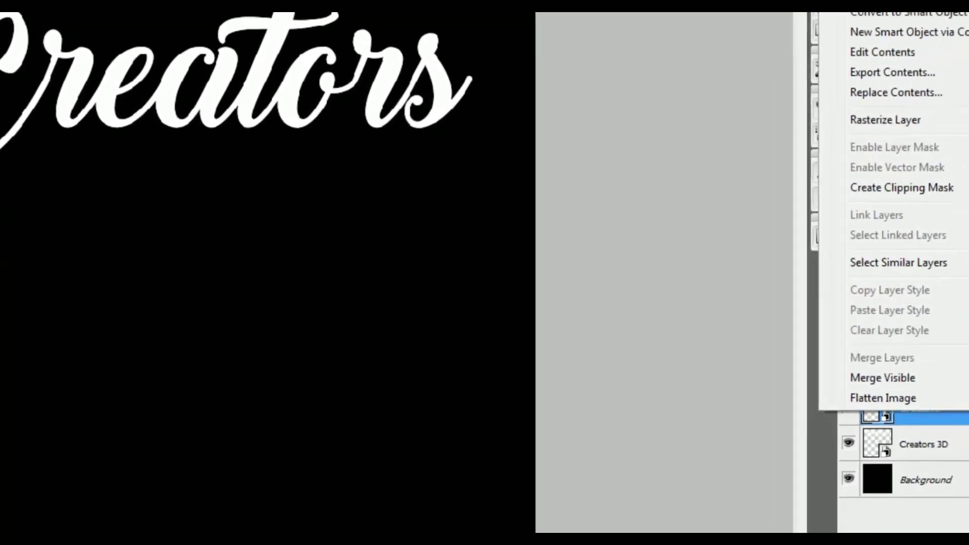
- Enable a Drop Shadow (75% opacity, 5 px distance, 80 px size) plus Gradient Overlay
left_click(847, 62)
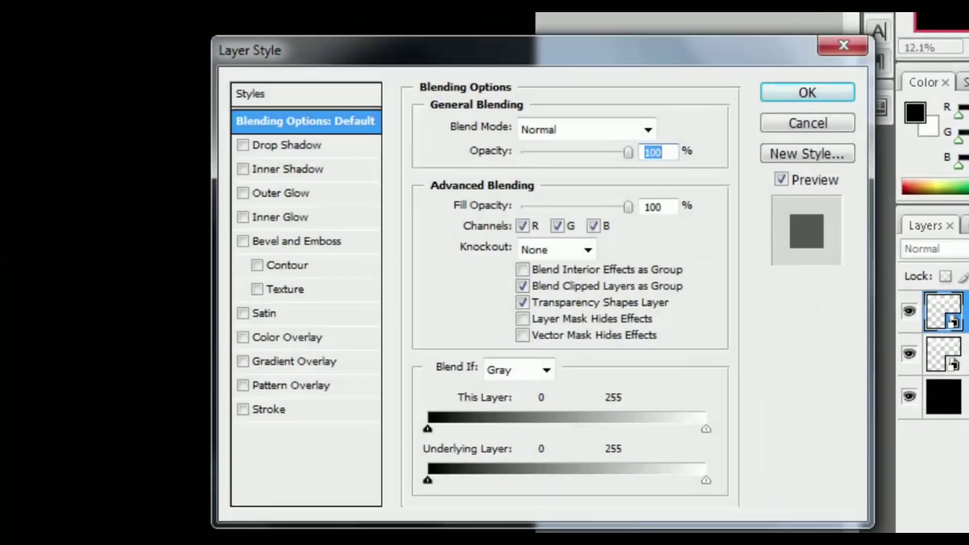
left_click(244, 145)
left_click(339, 145)
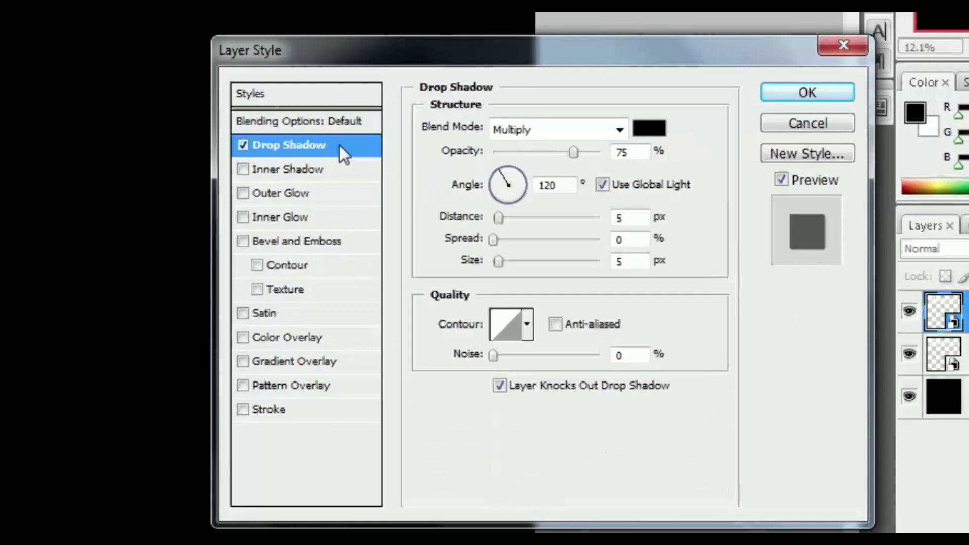
left_click(627, 216)
left_click(624, 240)
double_click(634, 263)
type("80")
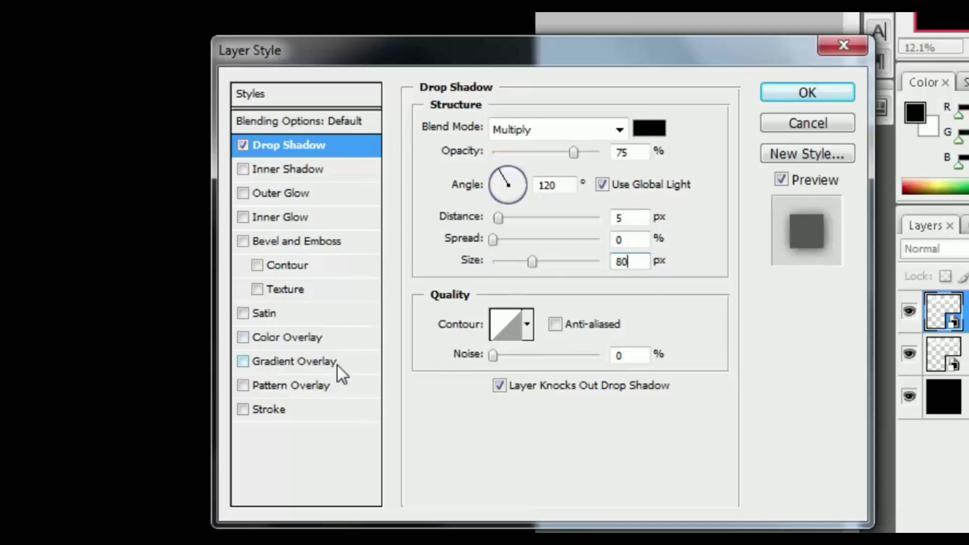
left_click(323, 361)
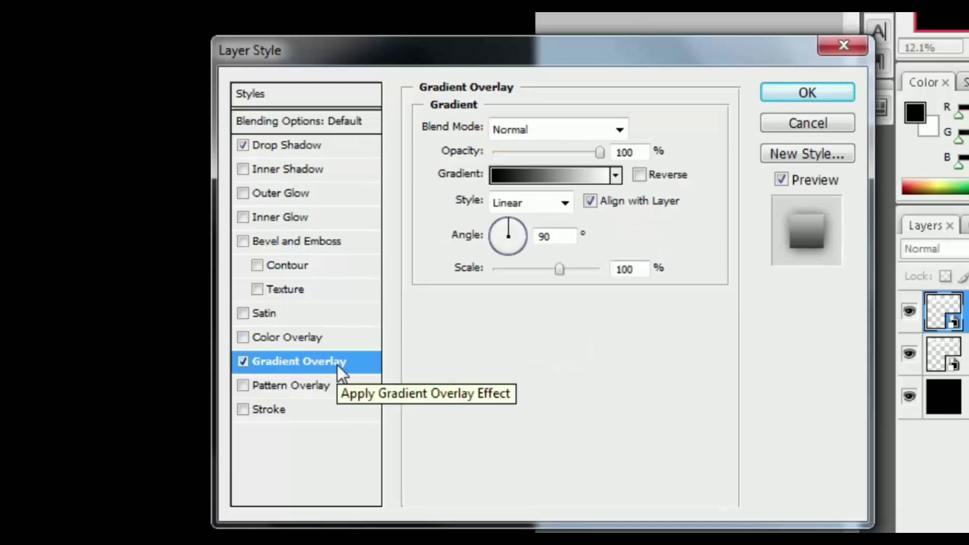
- Load the Black, White gradient preset in the Gradient Editor
left_click(546, 174)
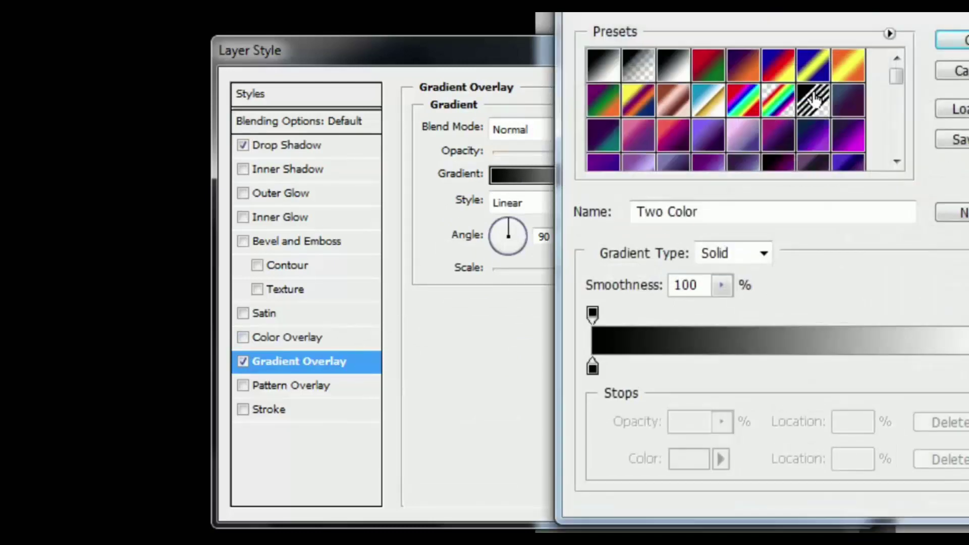
left_click_drag(899, 80, 893, 147)
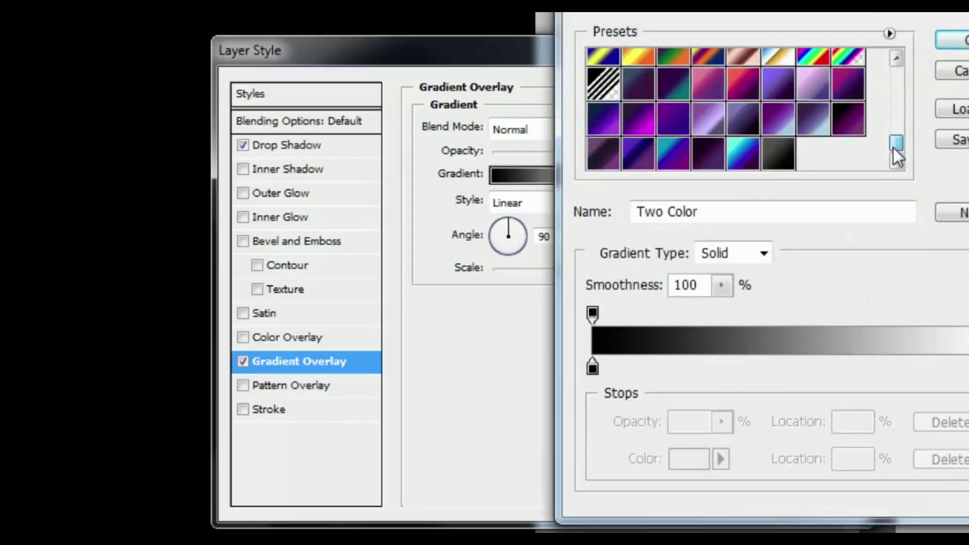
left_click(779, 161)
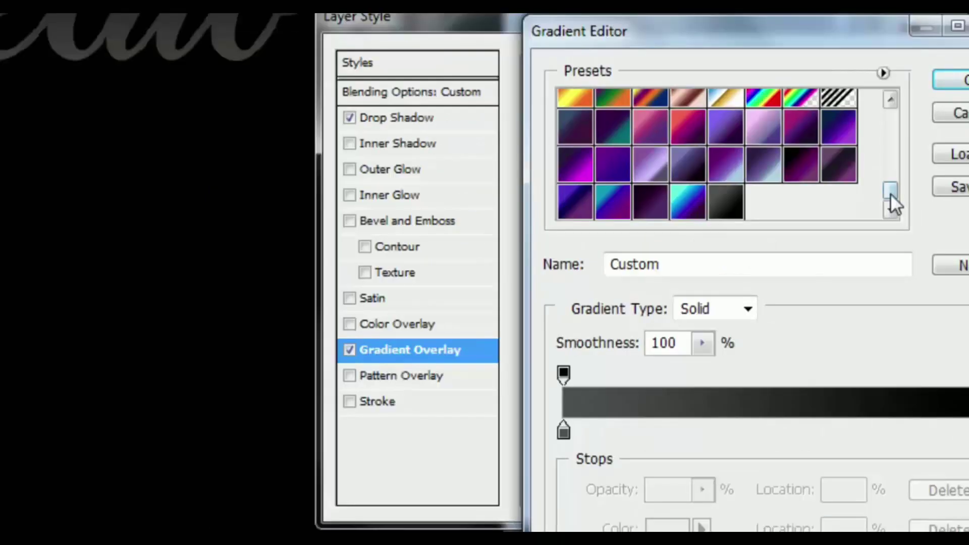
left_click_drag(890, 193, 890, 121)
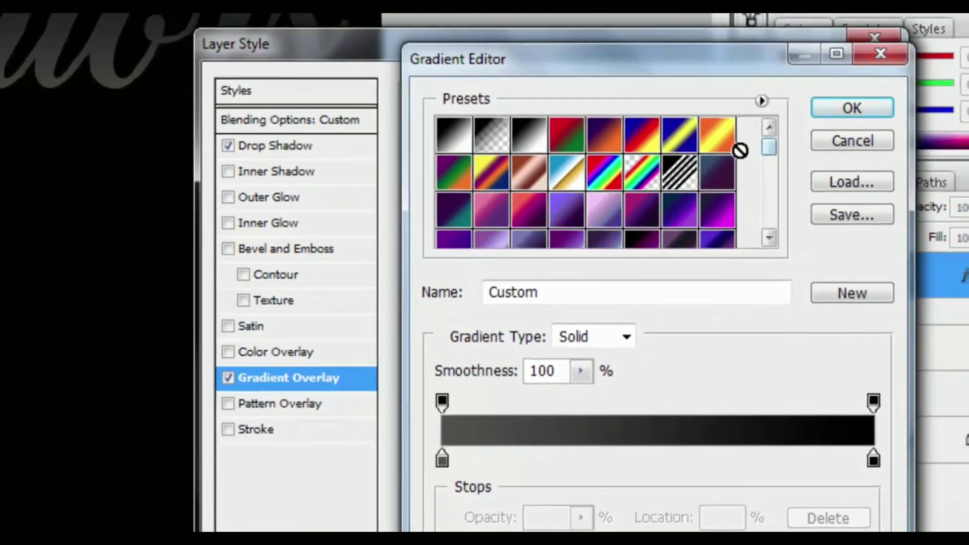
left_click(536, 145)
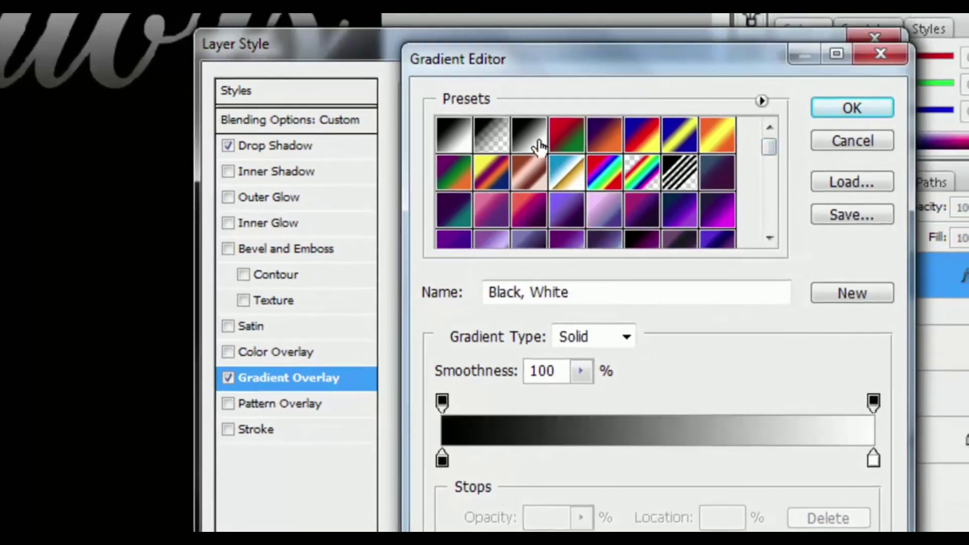
- Set the gradient's left colour stop to dark gray #505050
left_click(442, 459)
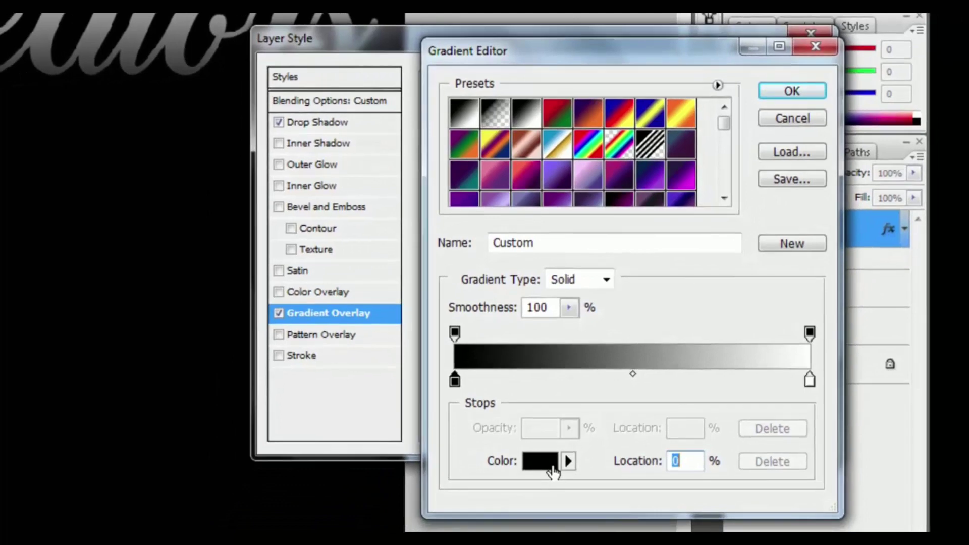
left_click(547, 519)
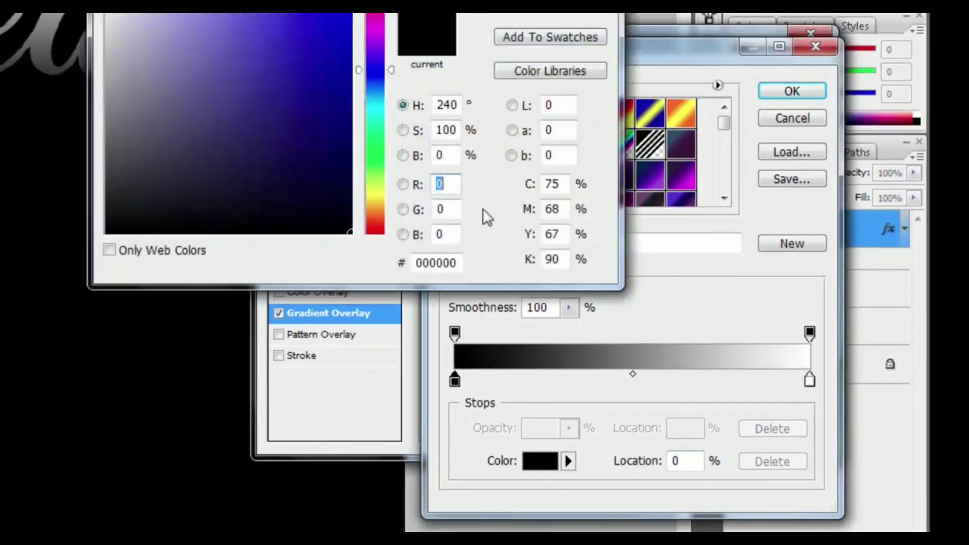
left_click_drag(386, 2, 629, 26)
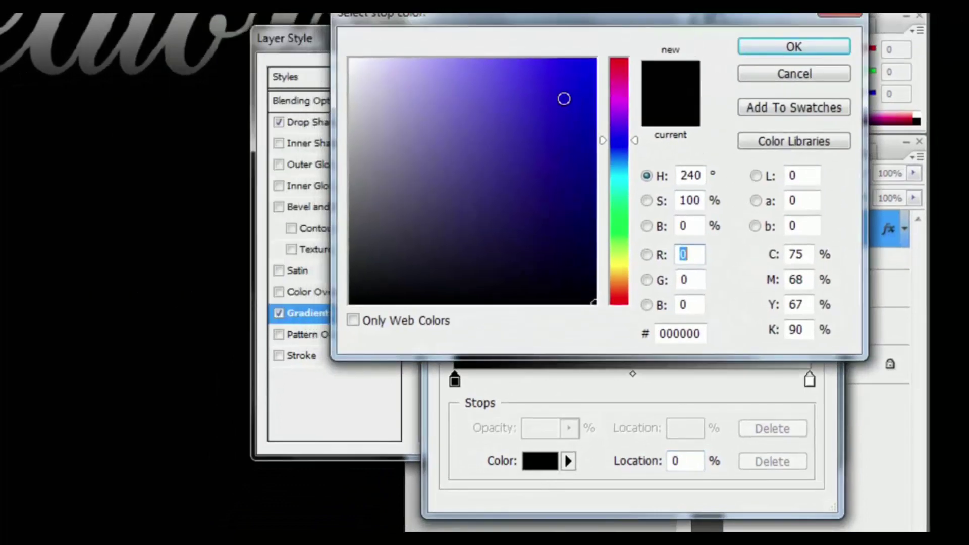
left_click(684, 333)
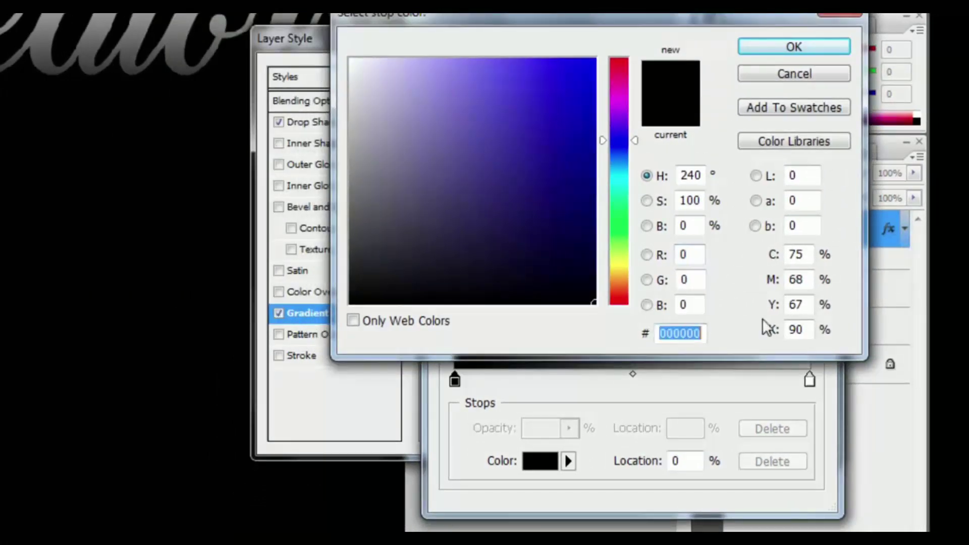
type("5050")
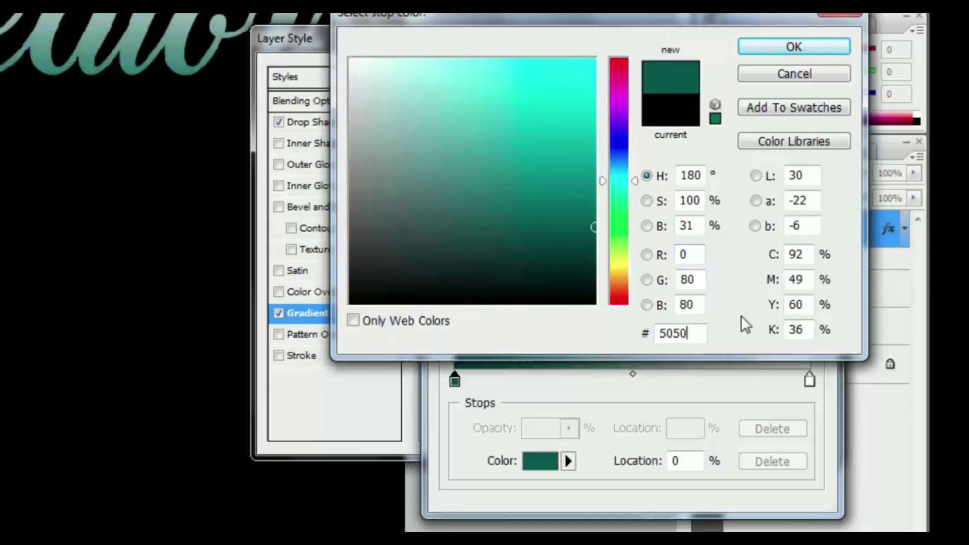
type("50")
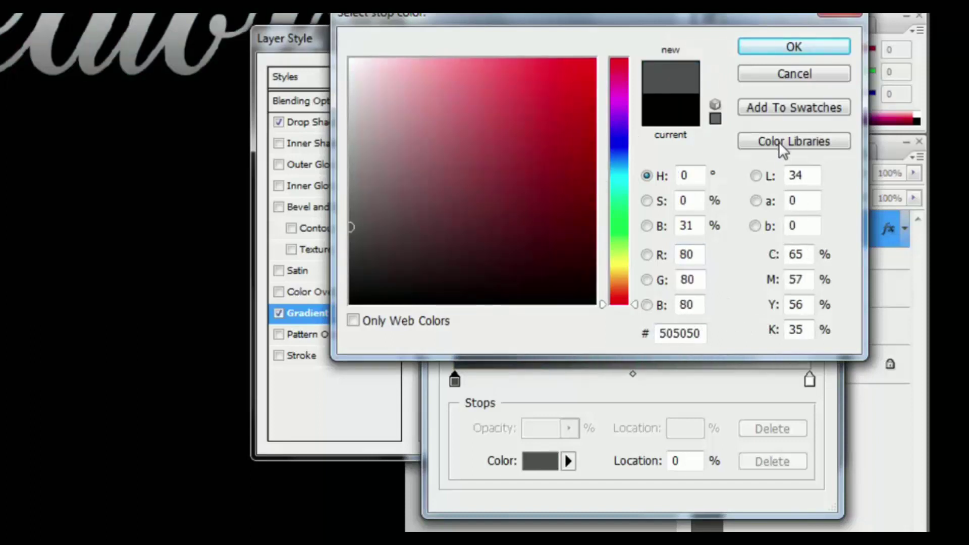
left_click(772, 55)
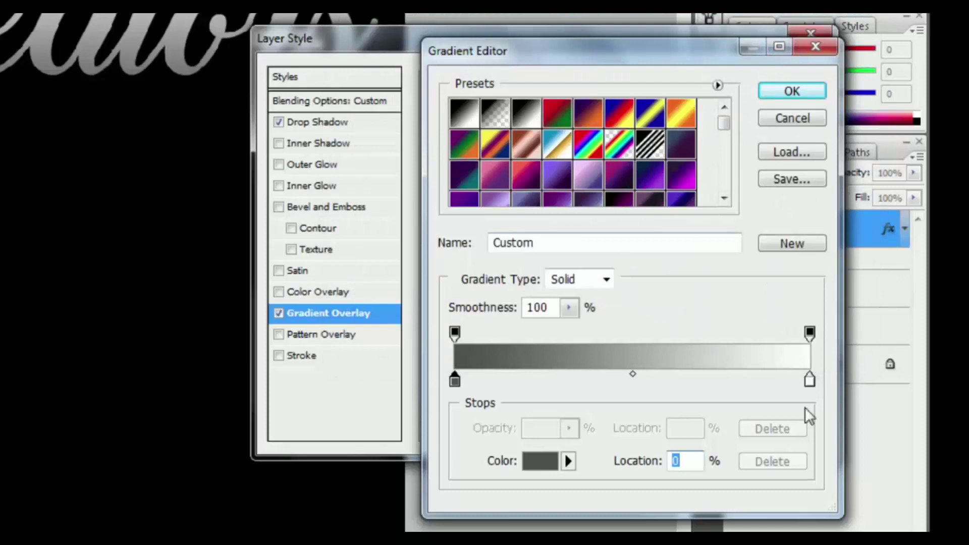
- Set the right colour stop to black and apply the gradient and layer style
left_click(810, 380)
left_click(542, 460)
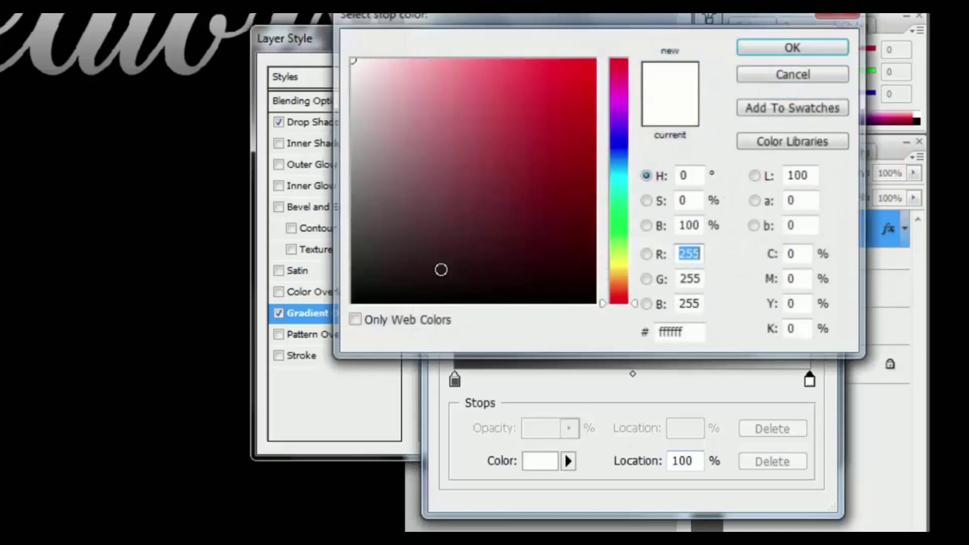
left_click(351, 303)
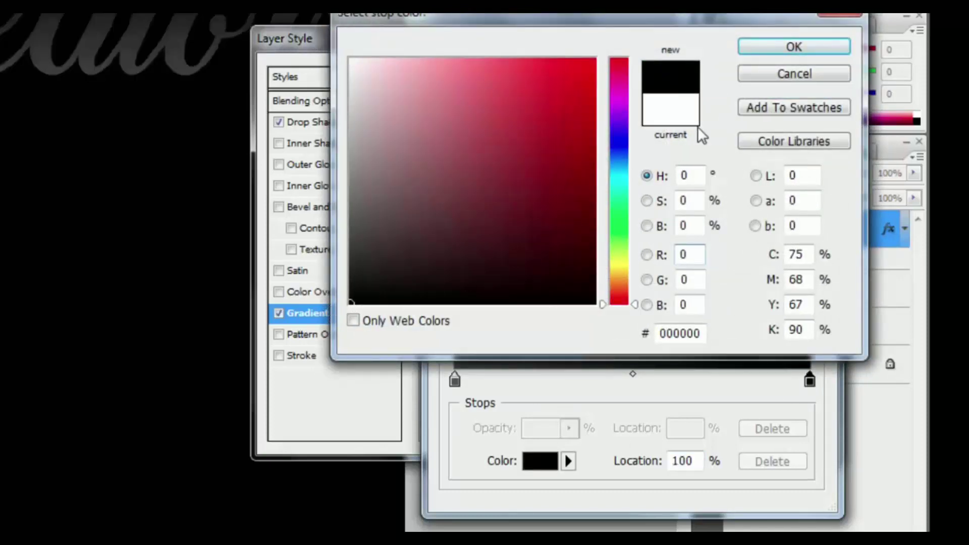
left_click(782, 52)
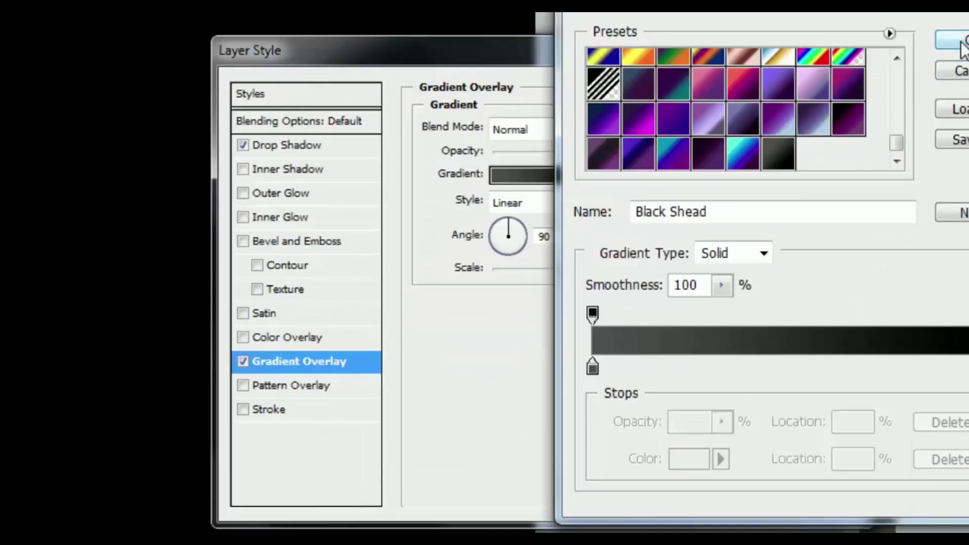
left_click(961, 50)
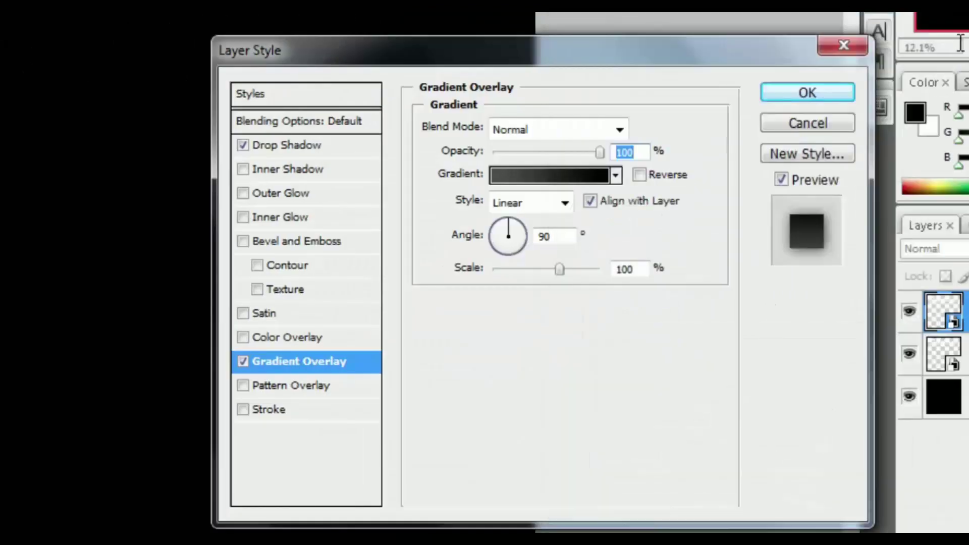
left_click(777, 89)
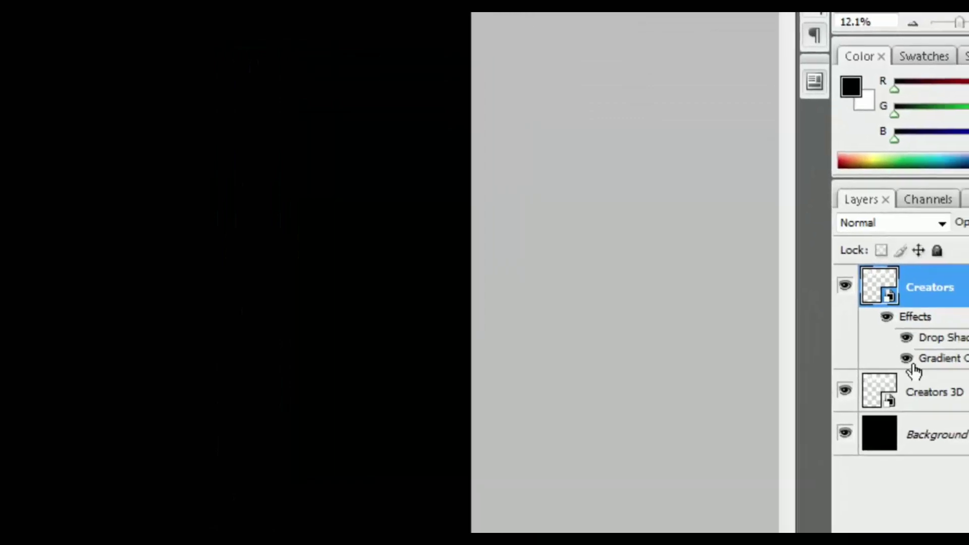
- Stack nudged duplicates of Creators 3D up to 'Creators 3D copy 10' with Alt+Left
left_click(840, 350)
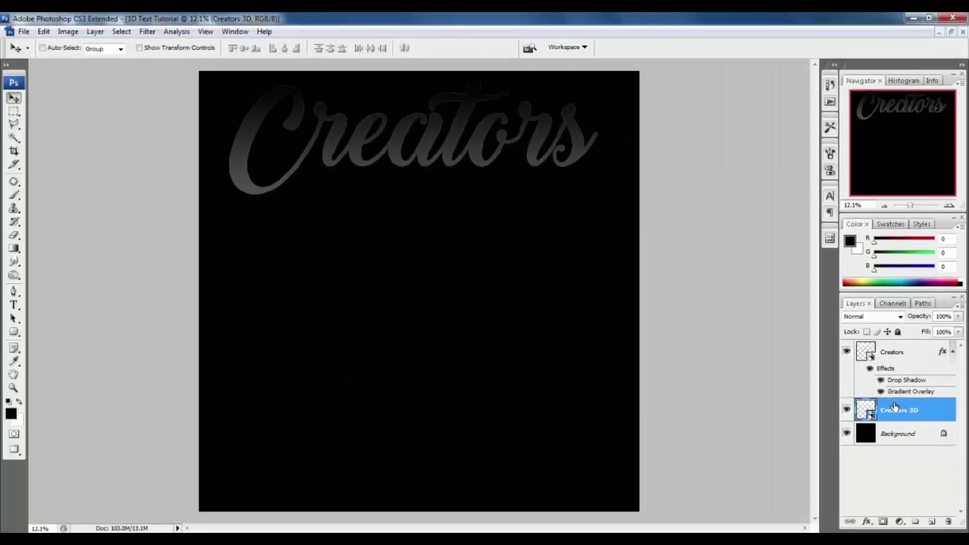
key("alt+BackSpace")
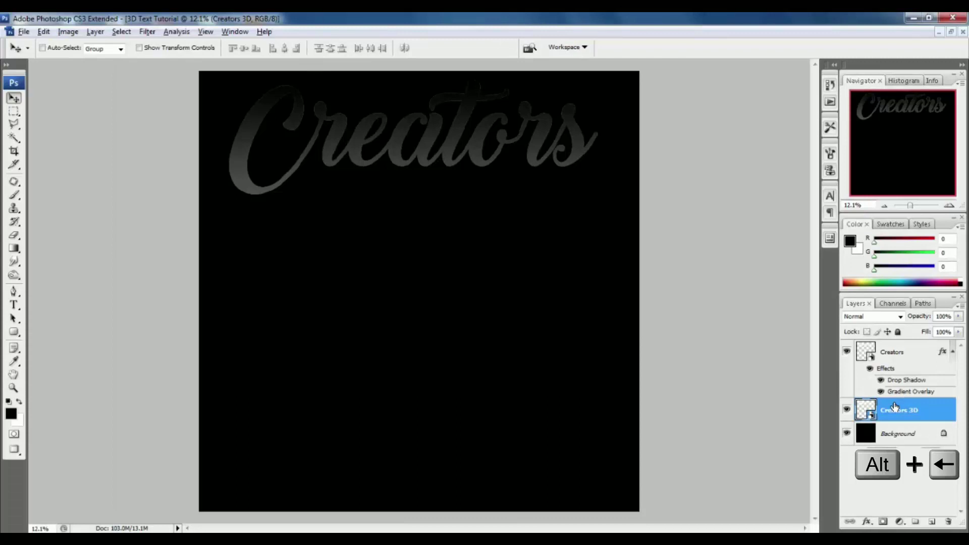
key("alt+Left")
key("alt+Left")
key("alt+Left")
key("alt+Left")
key("alt+Left")
key("alt+Left")
key("alt+Left")
key("alt+Left")
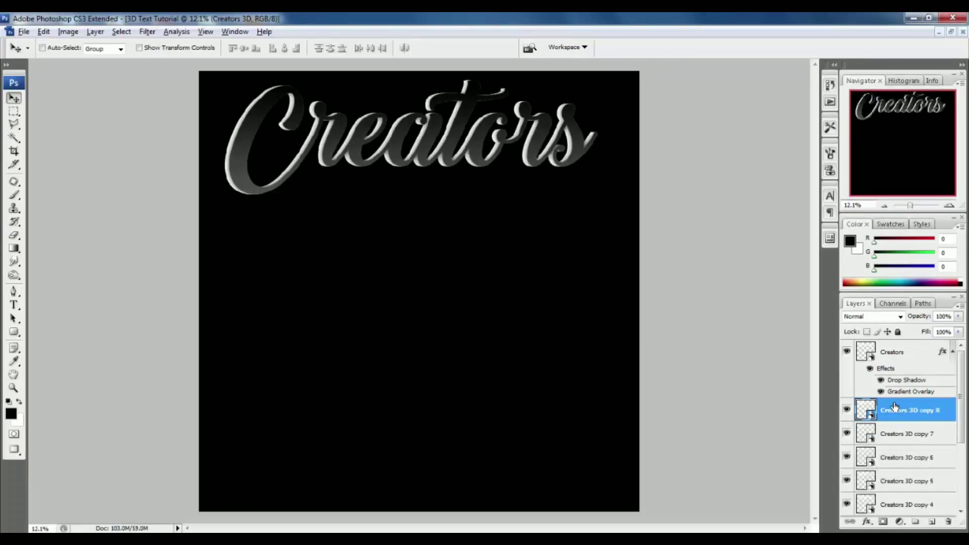
key("alt+Left")
key("alt+Left")
scroll(894, 407, "down", 2)
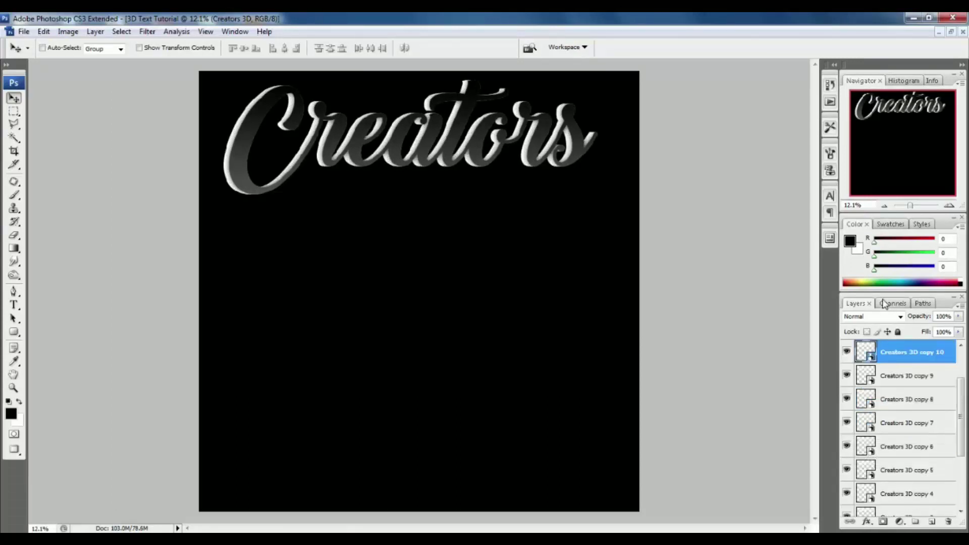
left_click_drag(887, 289, 888, 228)
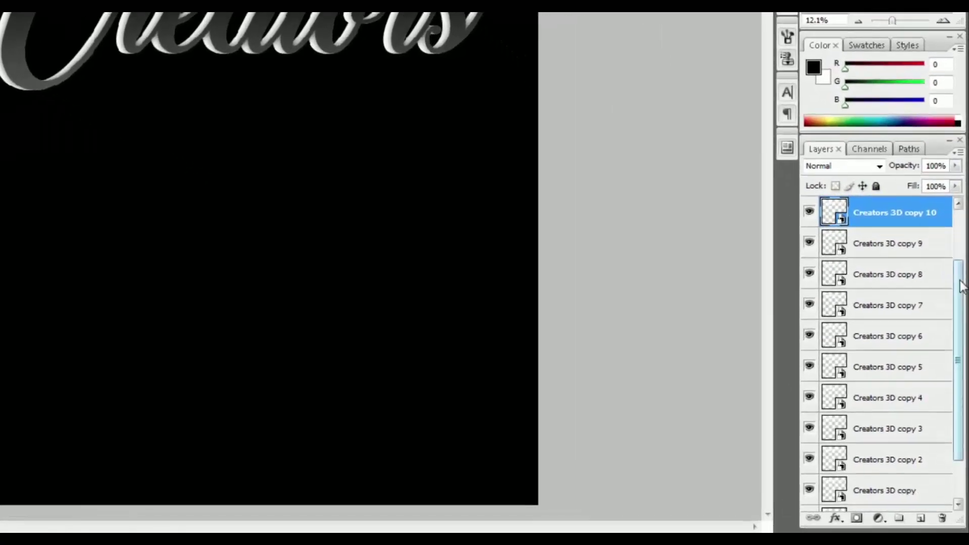
scroll(961, 318, "up", 1)
scroll(960, 244, "down", 3)
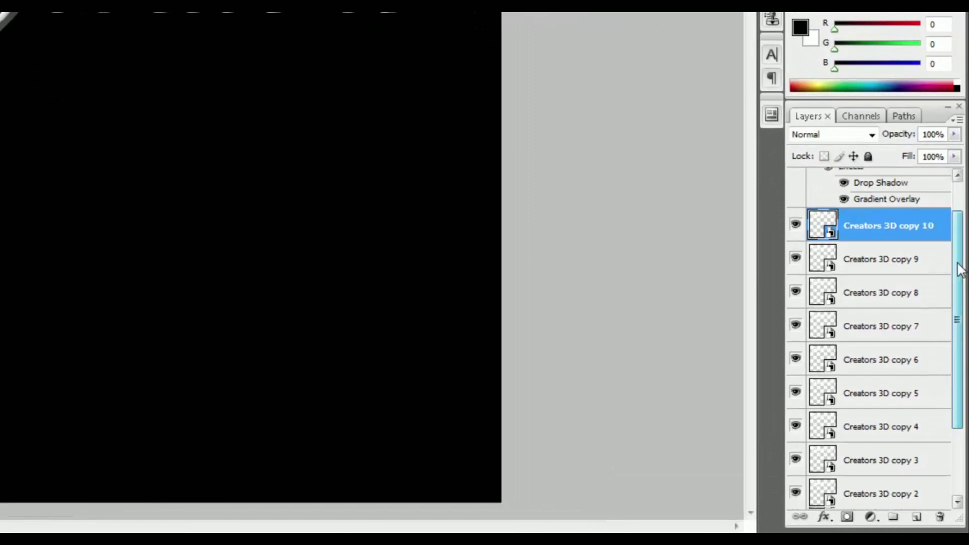
- Group all the Creators 3D layers with Ctrl+G and name the group '3D'
left_click(896, 461, "shift")
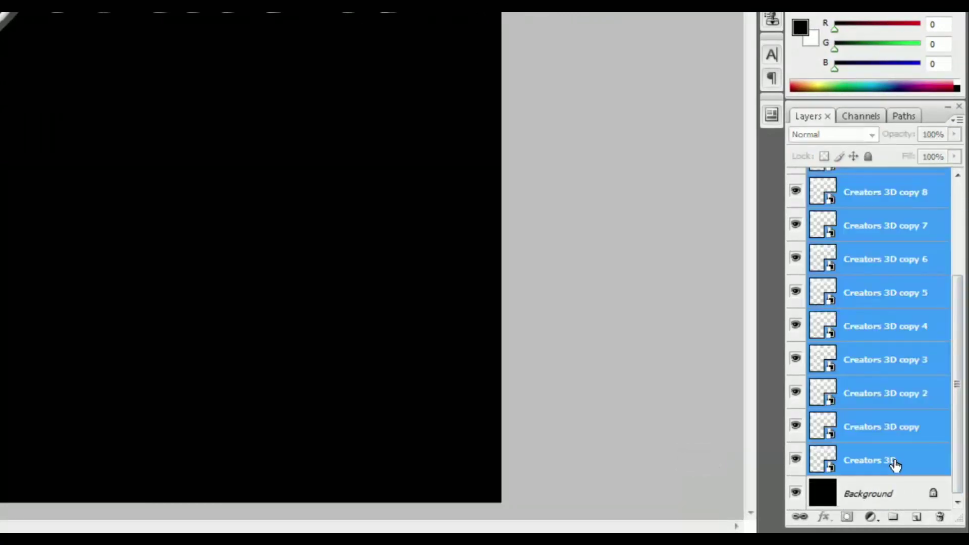
key("ctrl+g")
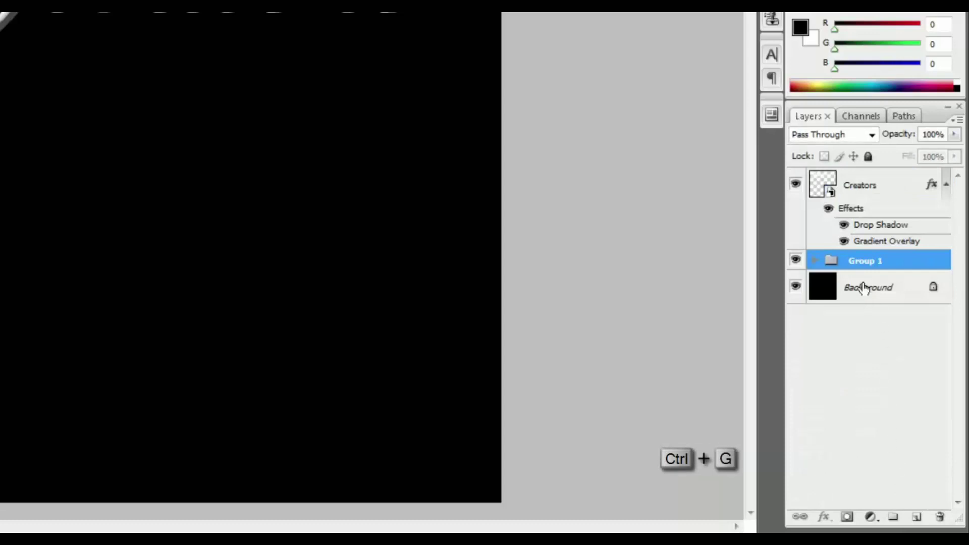
double_click(862, 262)
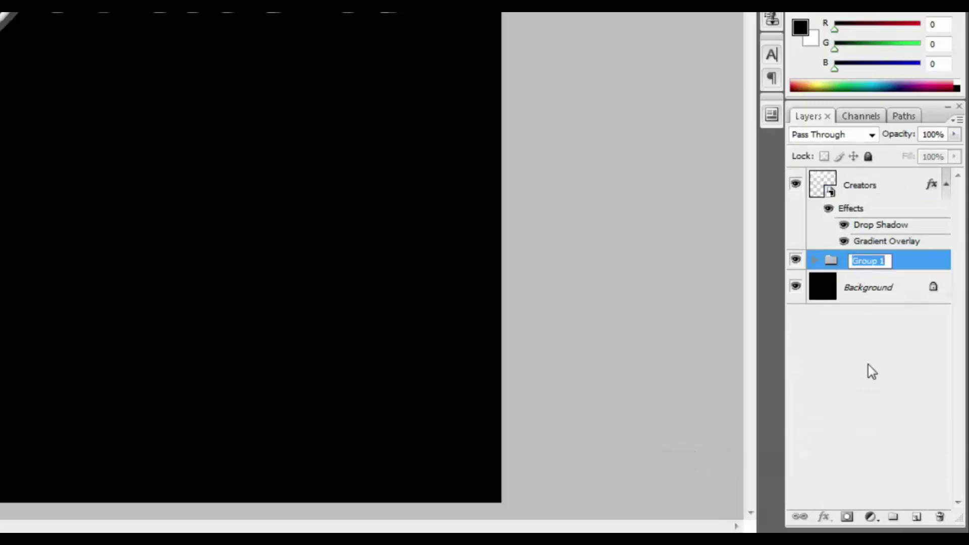
type("3D")
key("Return")
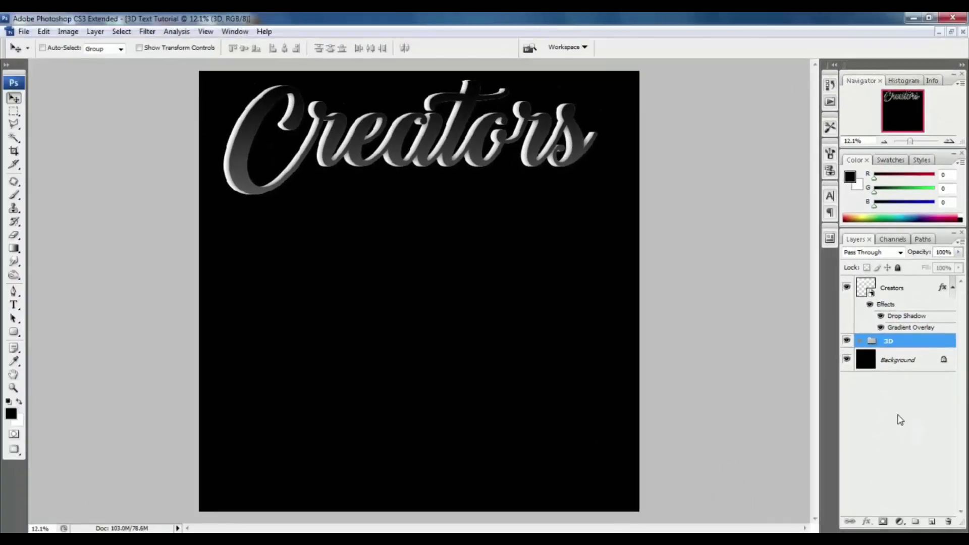
key("ctrl+plus")
key("ctrl+plus")
key("ctrl+plus")
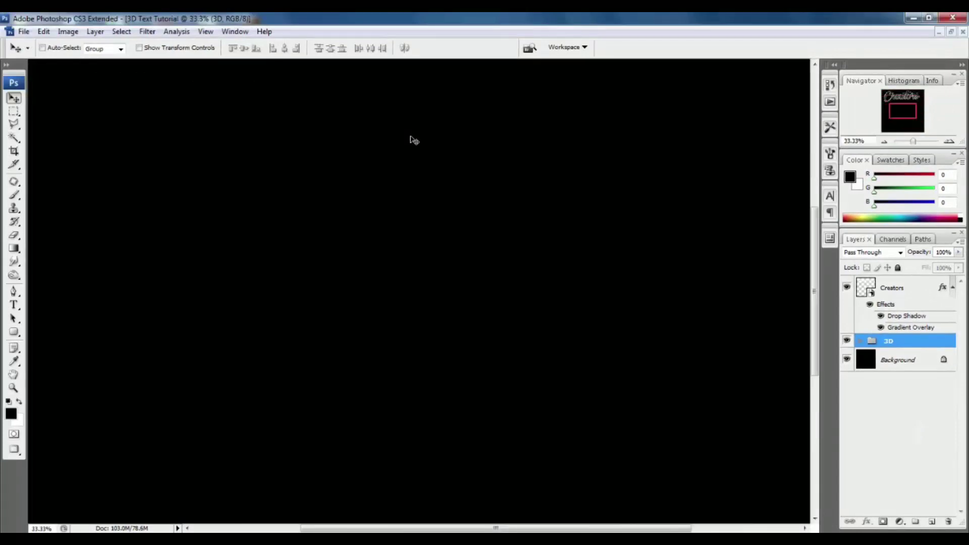
left_click_drag(410, 140, 565, 276)
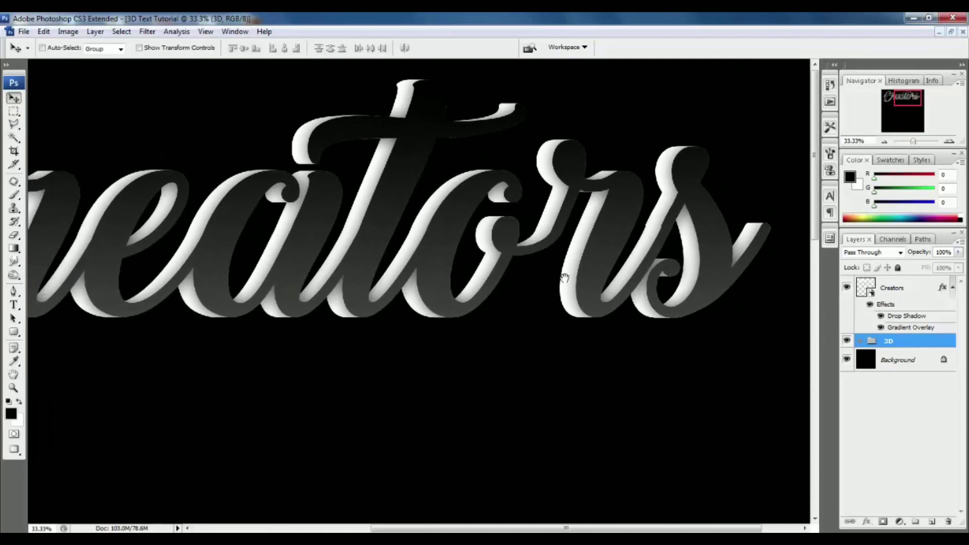
key("ctrl+0")
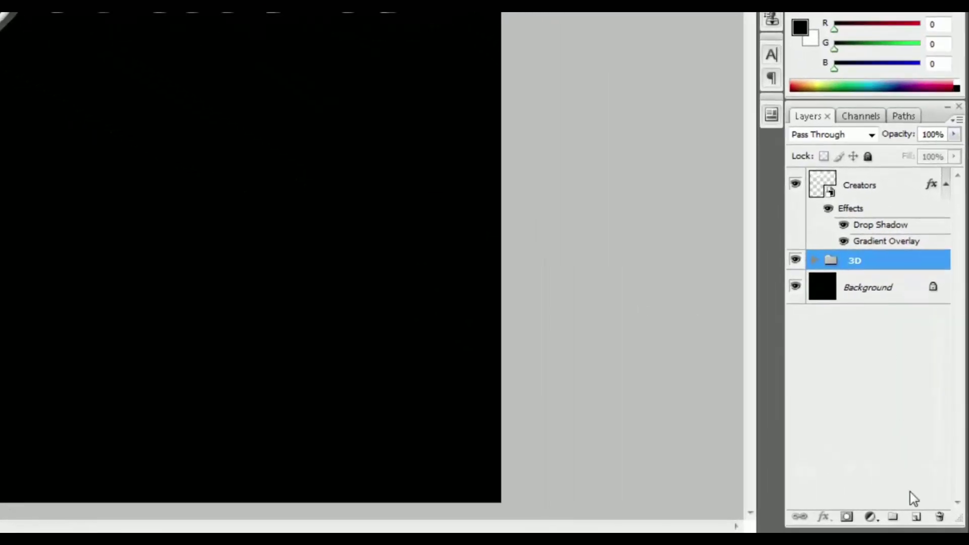
- Add a new layer named 'Blue Background' below the 3D group
left_click(915, 520)
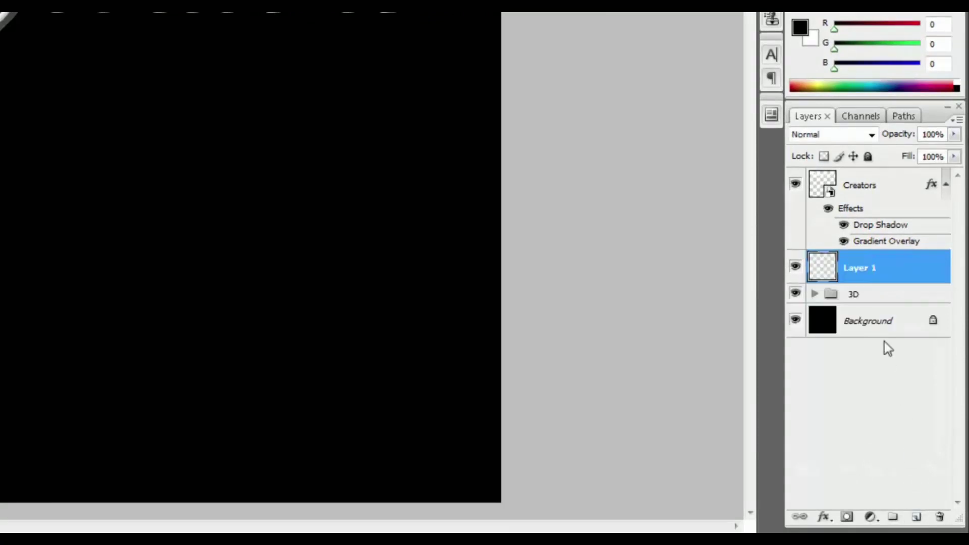
mouse_move(867, 277)
left_mouse_down()
mouse_move(881, 299)
mouse_move(869, 290)
left_mouse_up()
double_click(864, 287)
type("Blu")
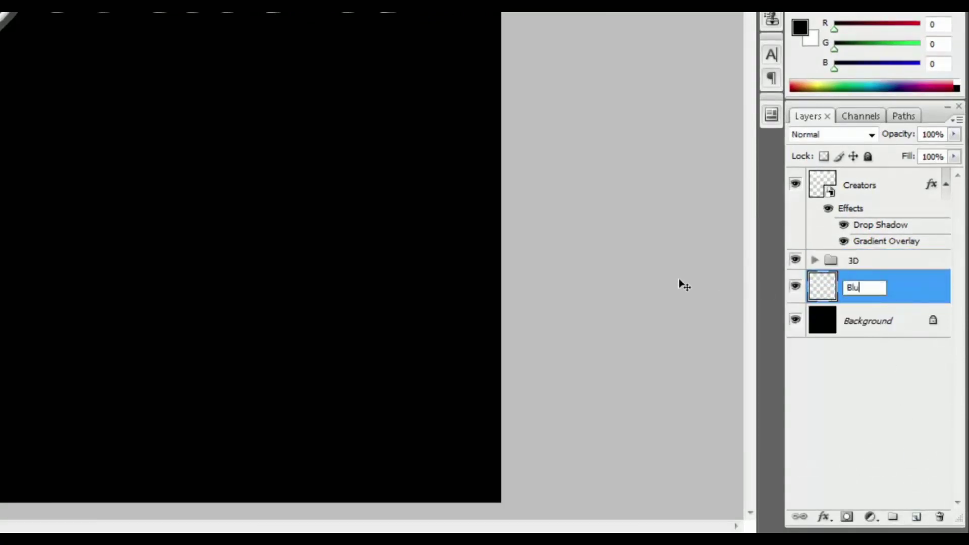
type("e Backg")
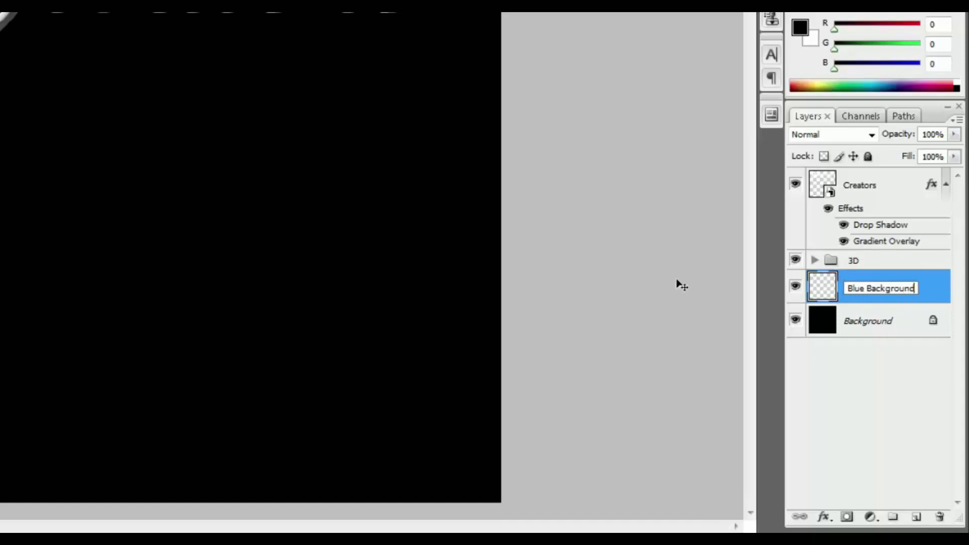
type("round")
key("Return")
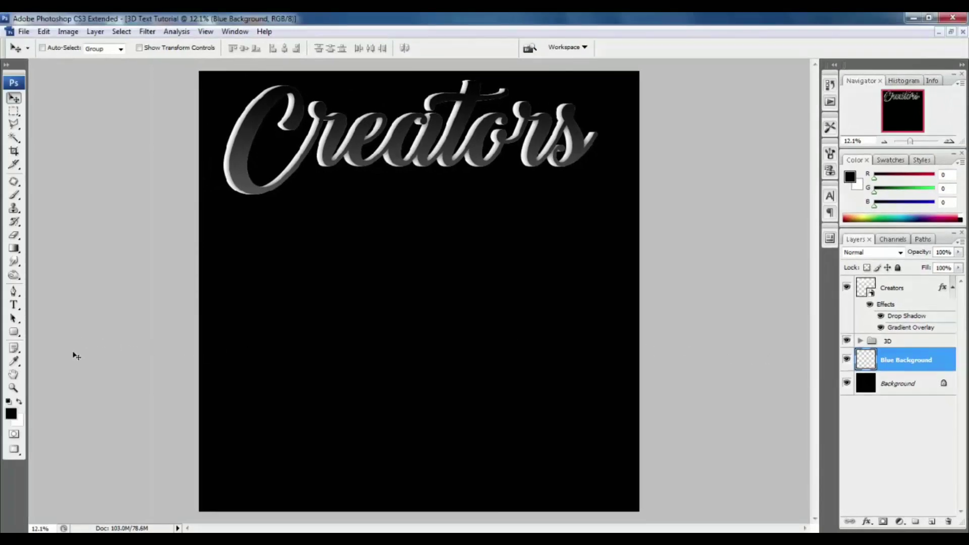
- Set the foreground colour to cyan #00ccff
left_click(12, 413)
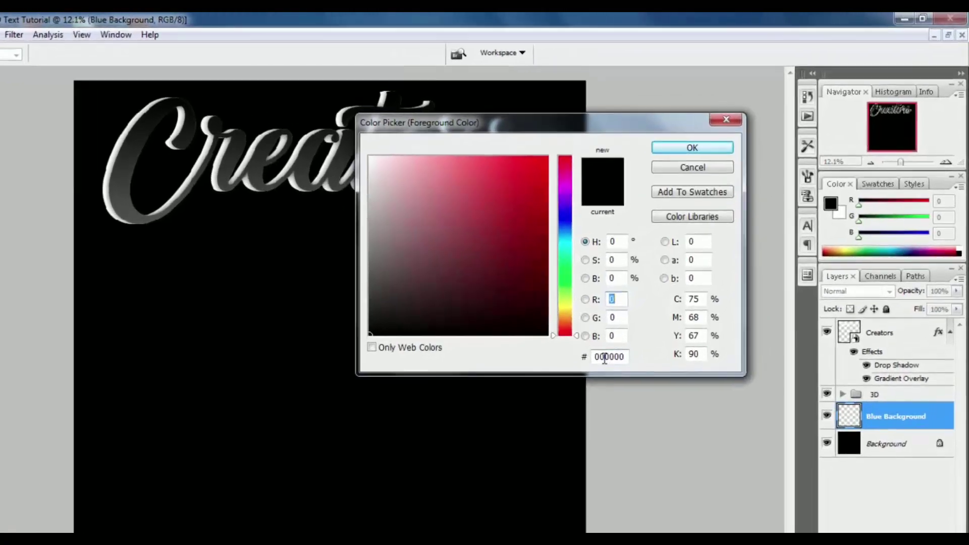
double_click(655, 309)
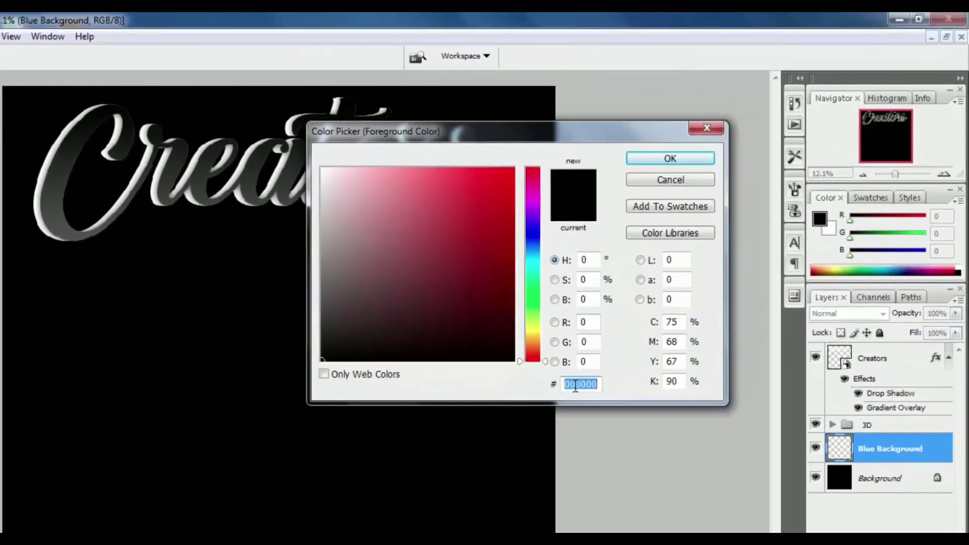
type("00")
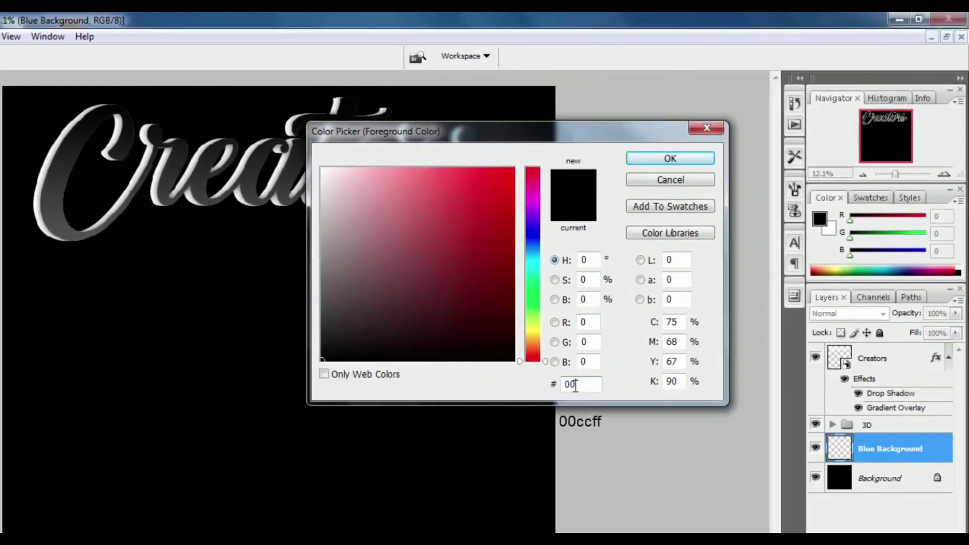
type("ccff")
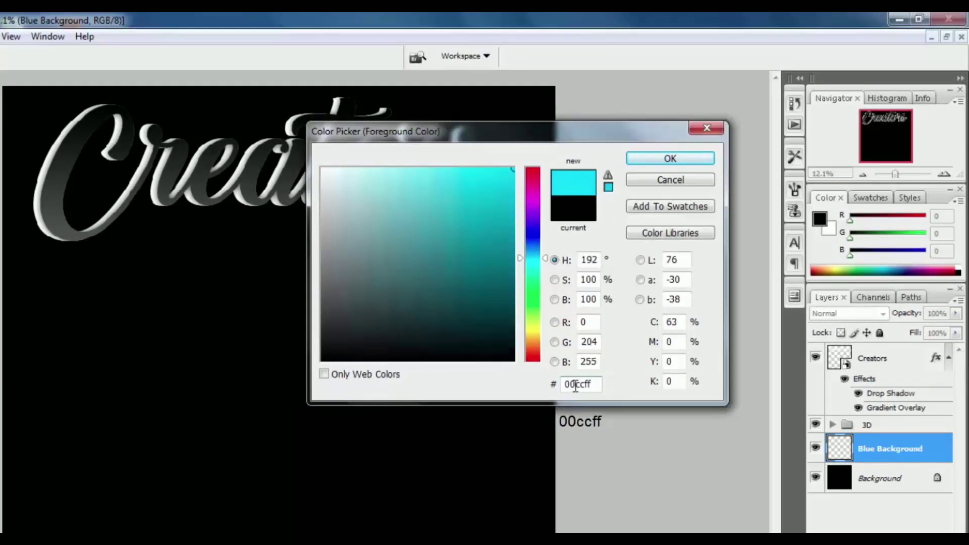
key("Return")
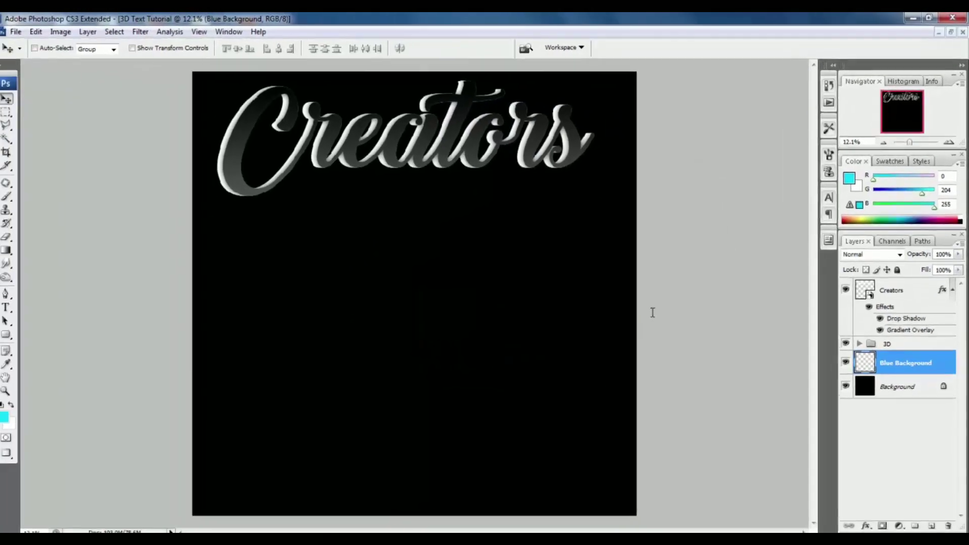
- Fill a full-width rectangular band with cyan and centre it vertically on the canvas
left_click(8, 115)
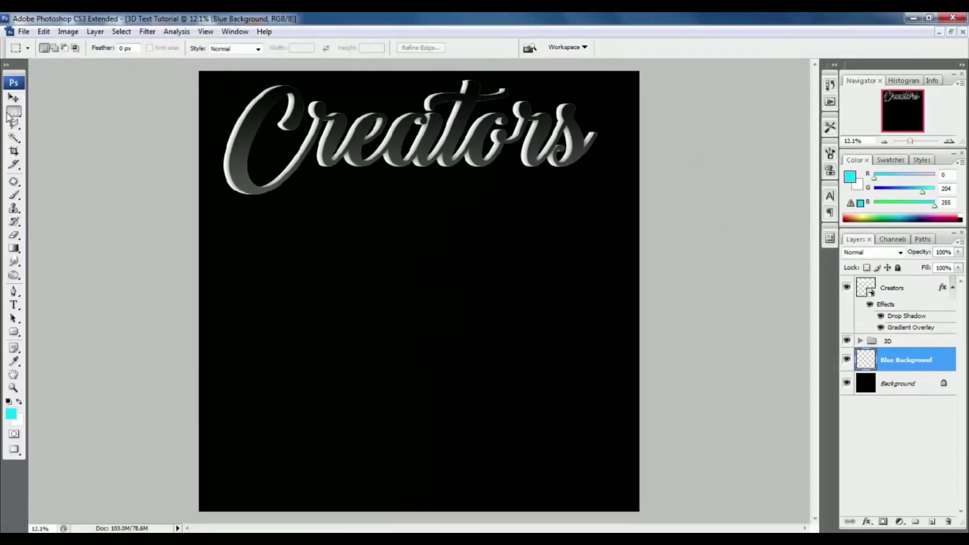
left_click_drag(194, 229, 695, 361)
key("alt+BackSpace")
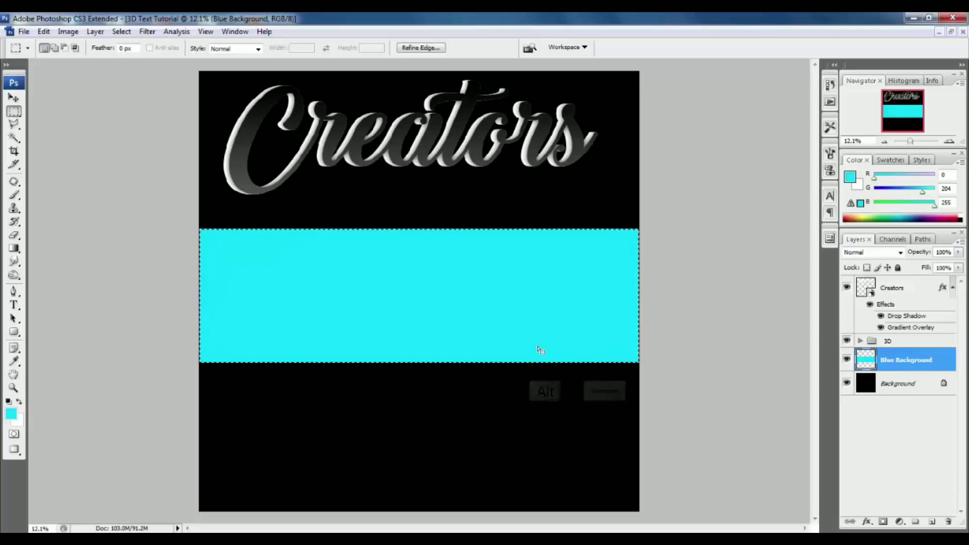
left_click(13, 98)
key("ctrl+d")
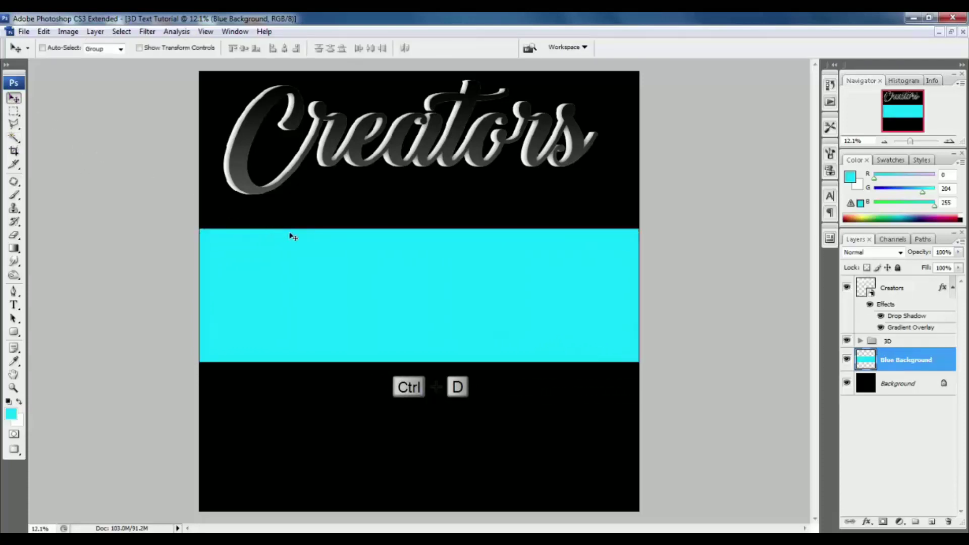
key("ctrl+a")
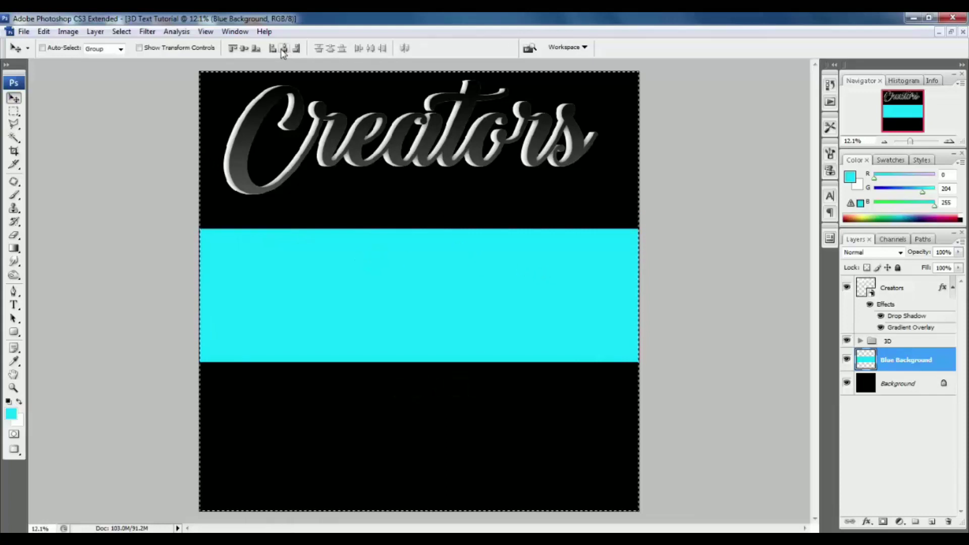
left_click(243, 48)
key("ctrl+d")
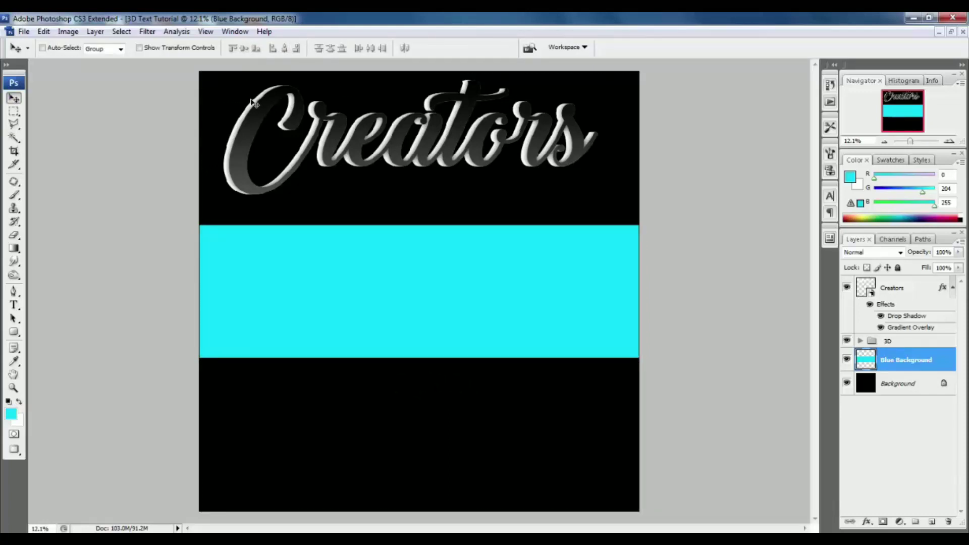
- Start a text layer on the cyan band, enter the CREATORS text and select it all
left_click(14, 306)
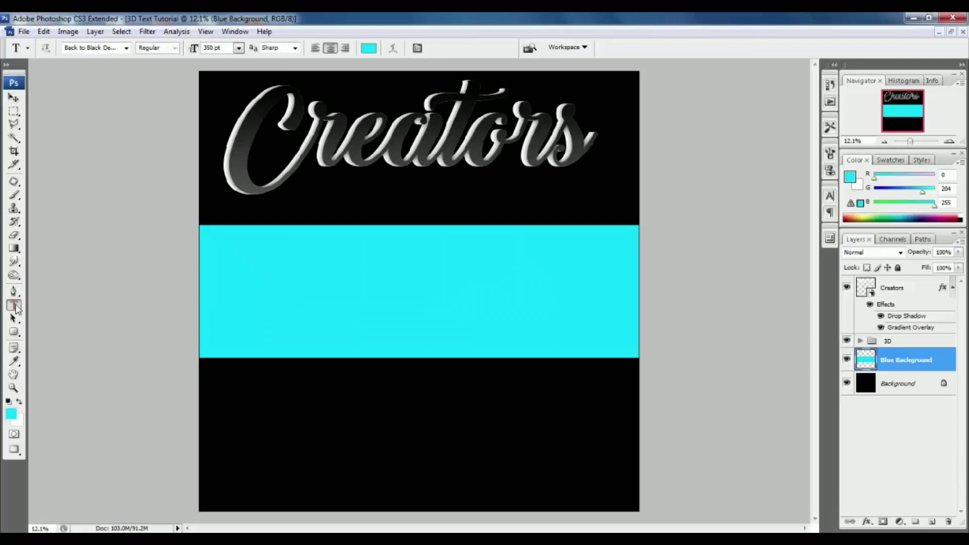
left_click(404, 296)
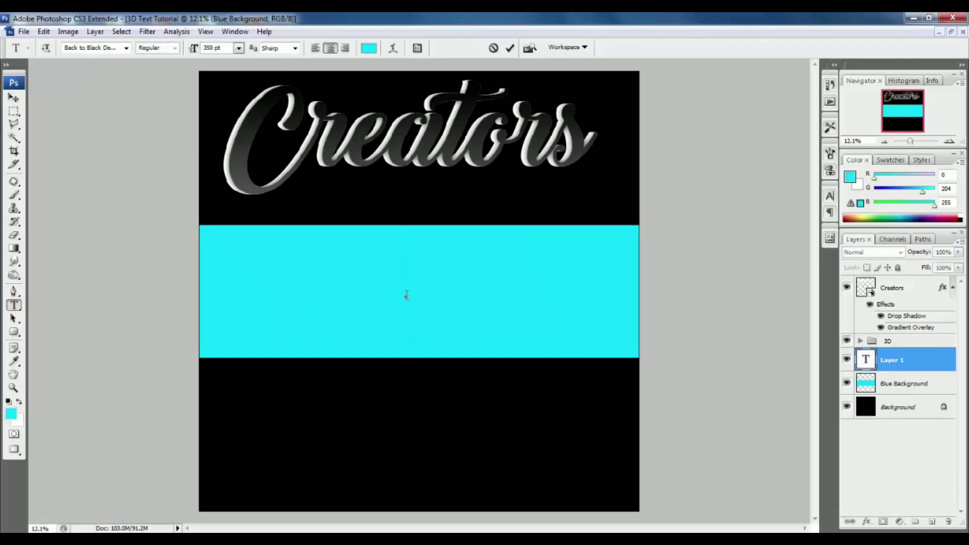
type("St")
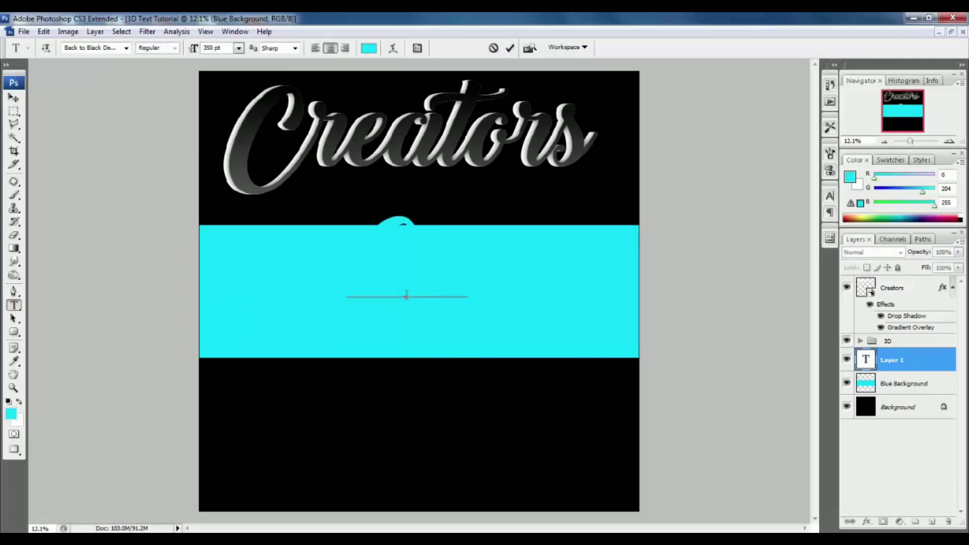
type("udio")
key("ctrl+a")
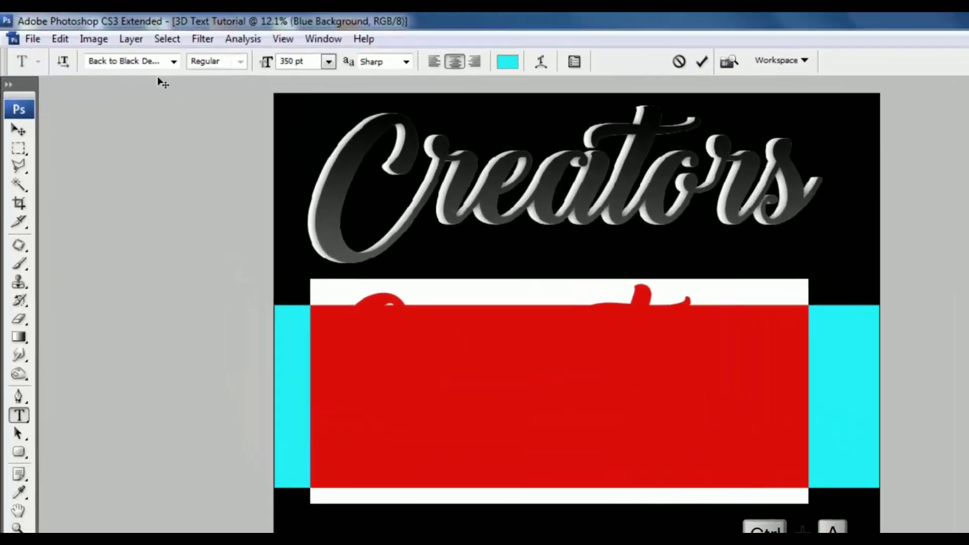
- Set the text in the Lemon/Milk font at 233 pt
left_click(126, 61)
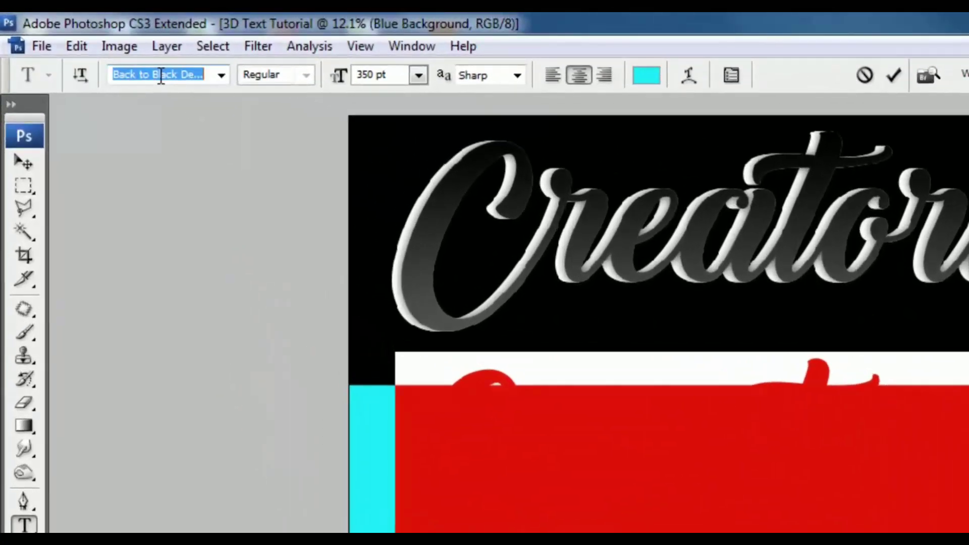
type("Lem")
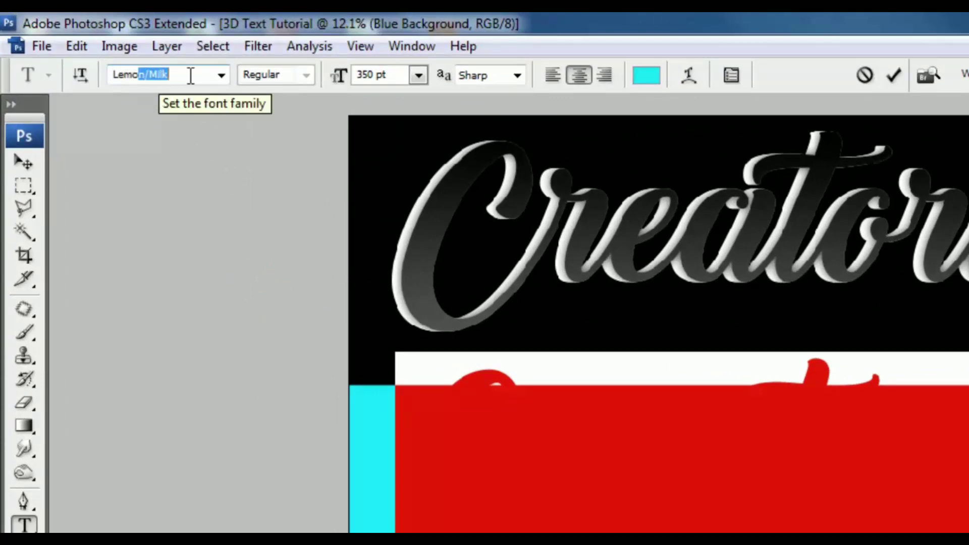
type("o")
key("Return")
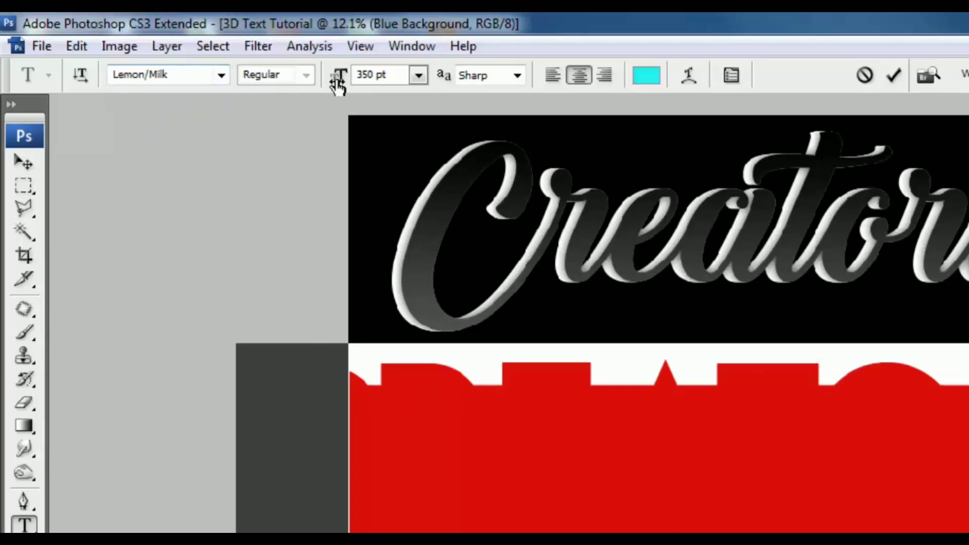
left_click(372, 75)
key("Return")
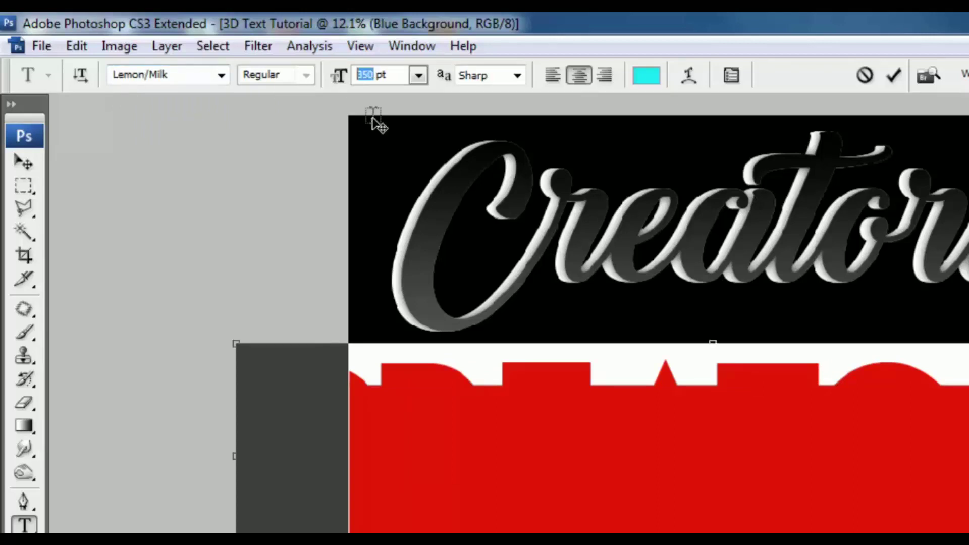
type("233")
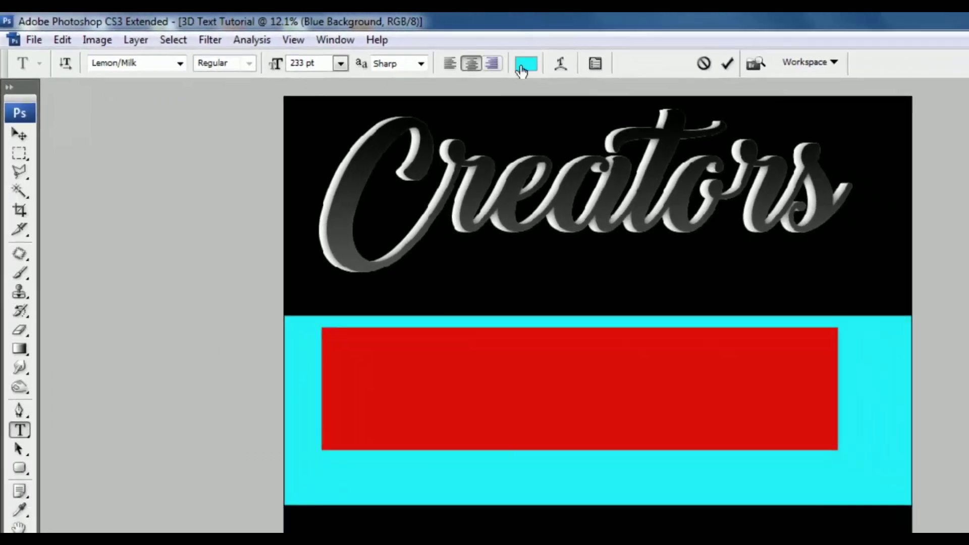
- Colour the text pure white, commit it, and select the whole canvas
left_click(646, 75)
left_click(459, 155)
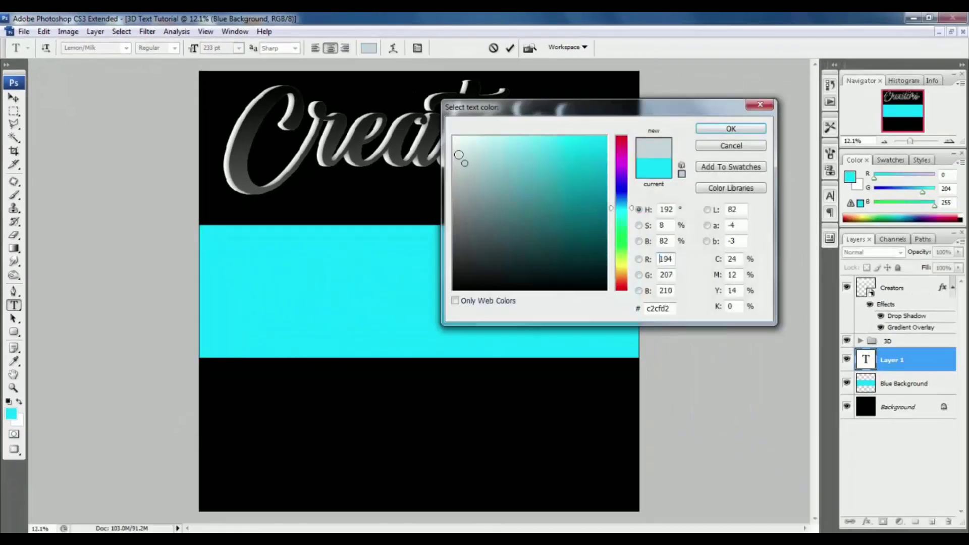
left_click_drag(459, 155, 452, 135)
left_click(722, 130)
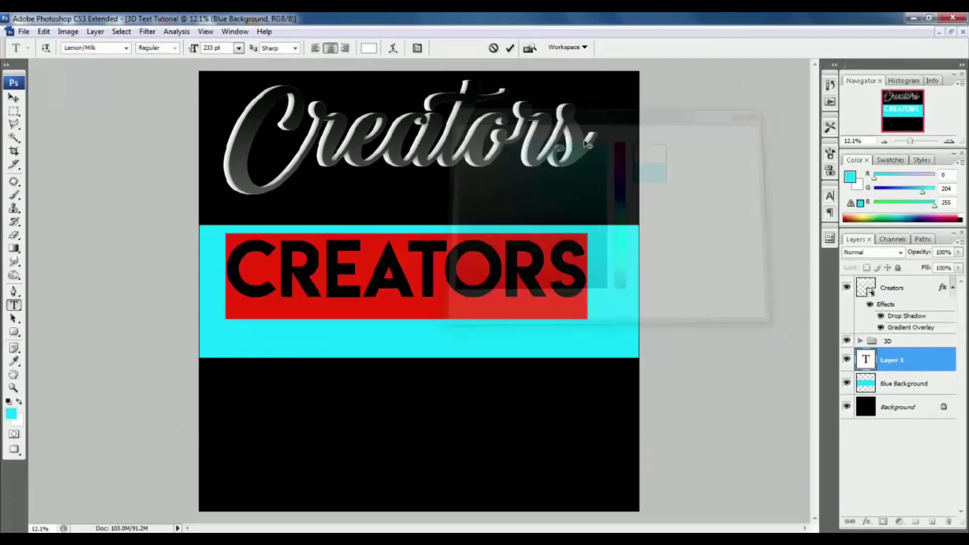
left_click(14, 98)
key("ctrl+a")
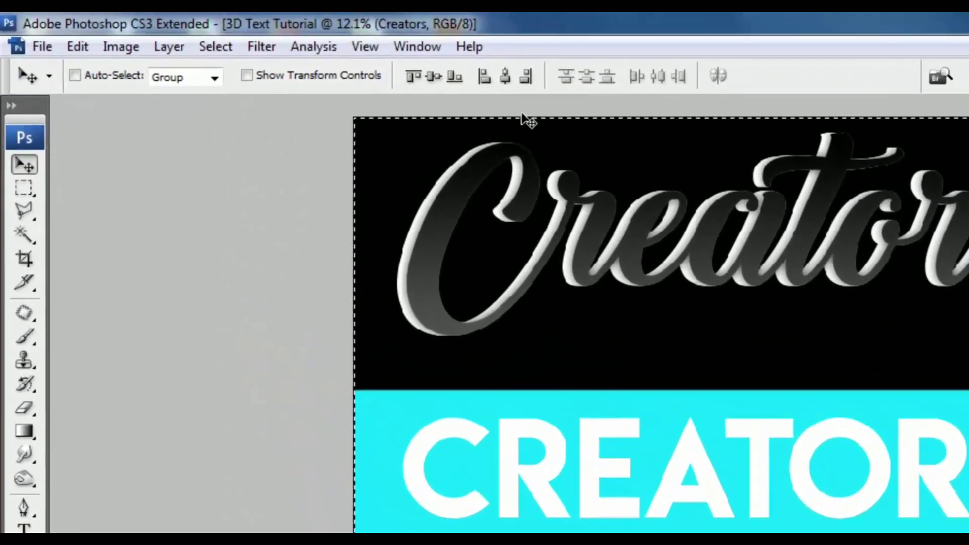
- Centre the CREATORS text horizontally and vertically on the canvas, then deselect
left_click(499, 75)
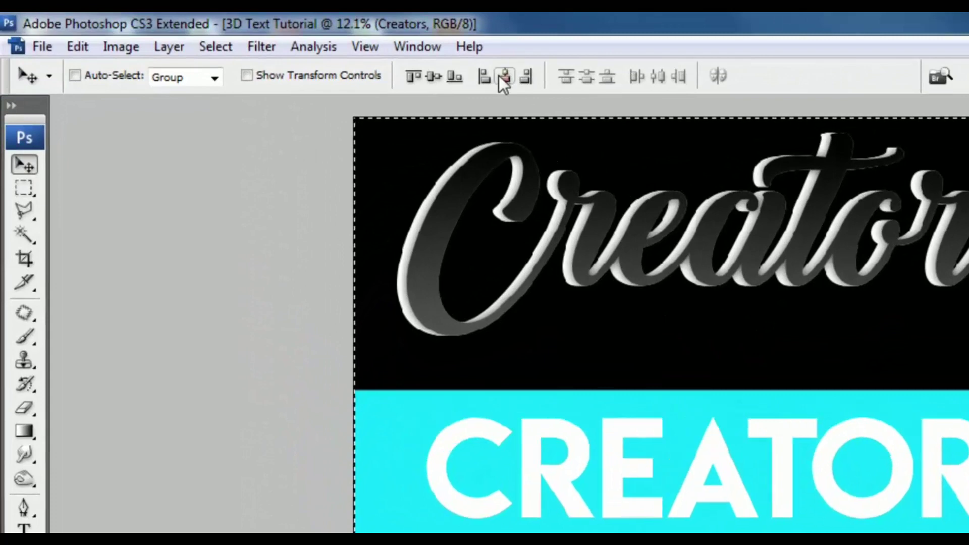
left_click(437, 83)
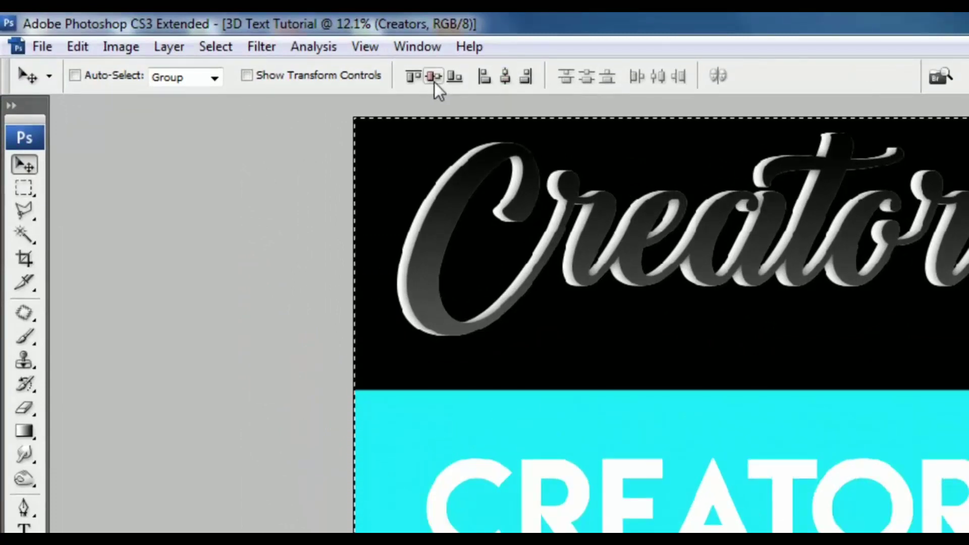
key("ctrl+d")
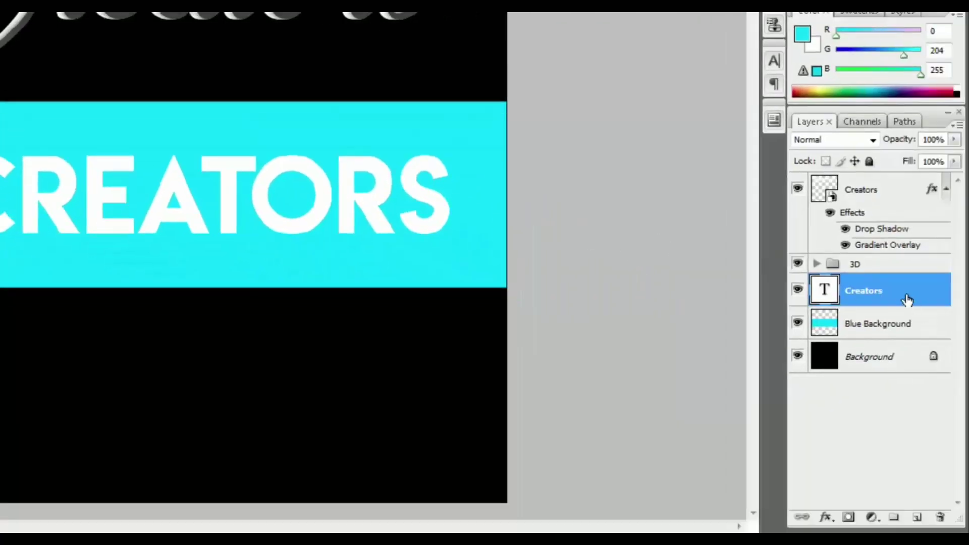
right_click(902, 296)
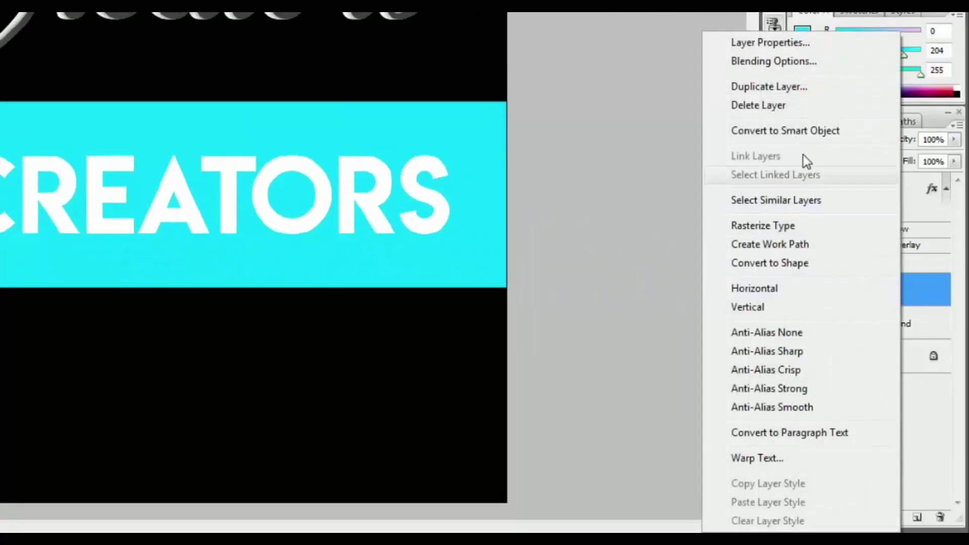
- Convert Creators to a smart object and place a duplicate 'Creators 3D' beneath it
left_click(849, 135)
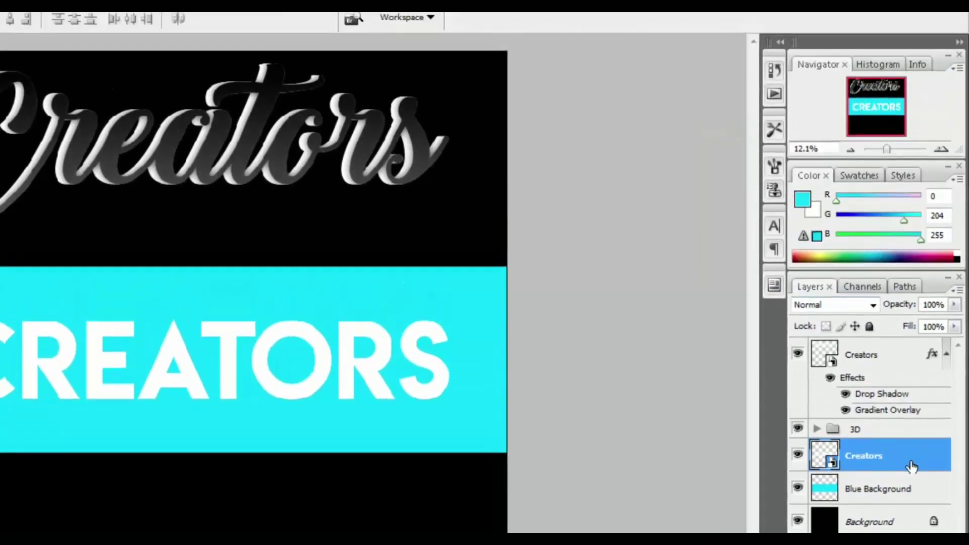
right_click(909, 418)
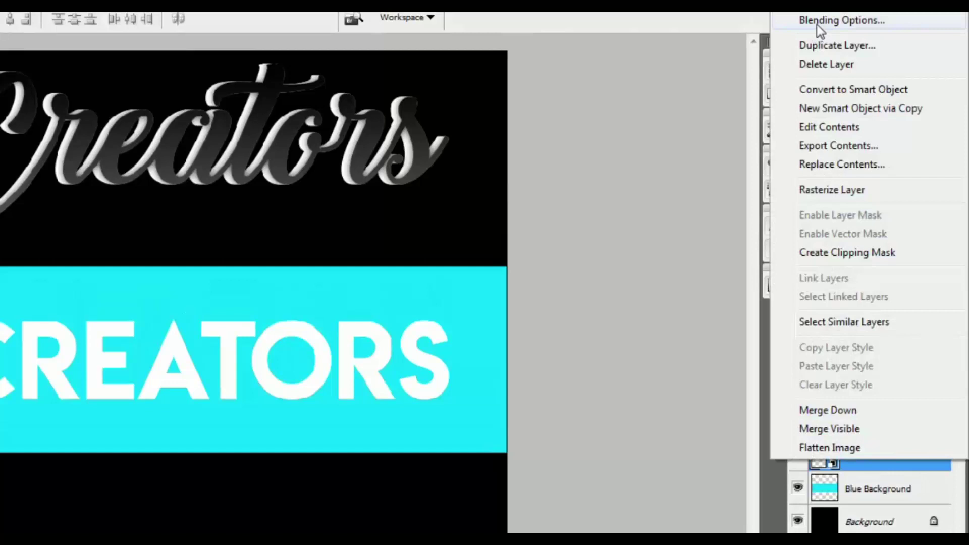
left_click(921, 47)
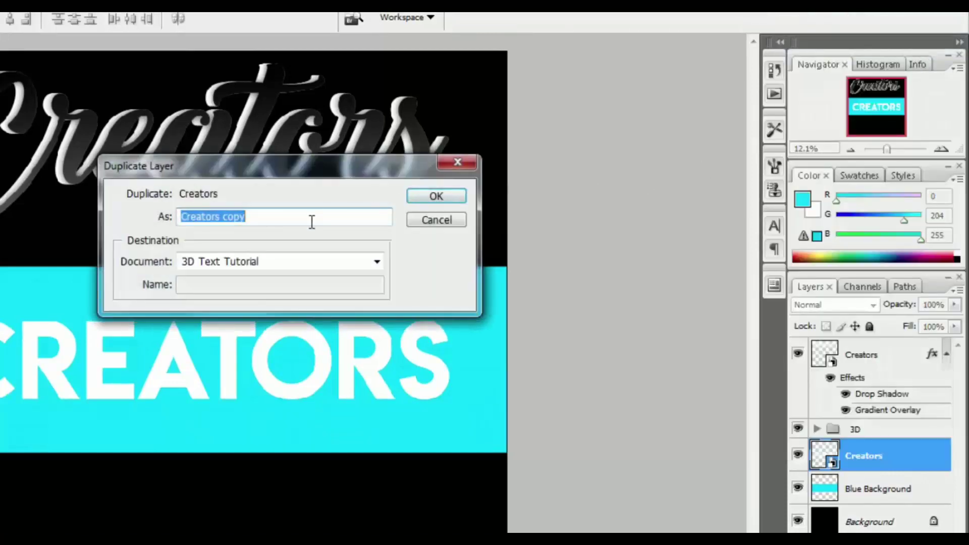
left_click(312, 222)
key("ctrl+shift+Left")
type("3D")
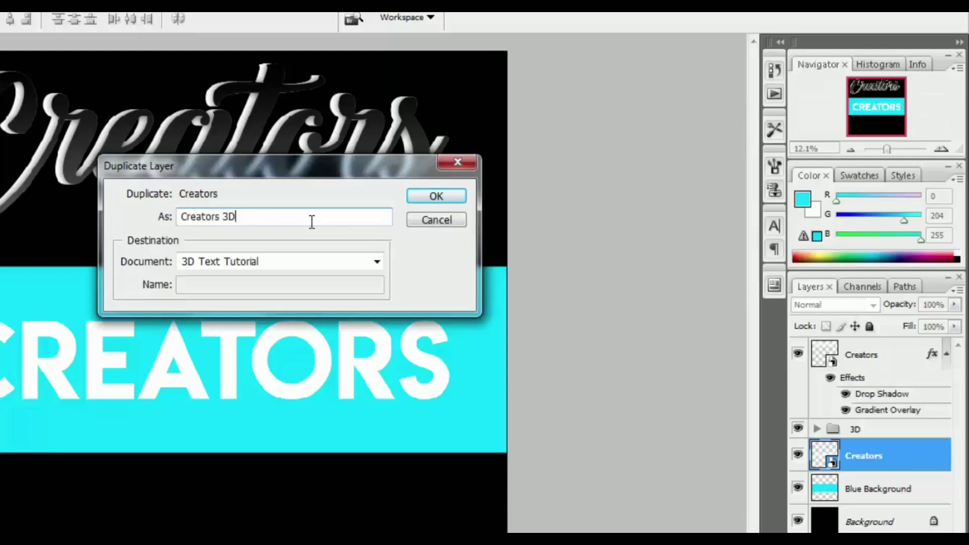
key("Return")
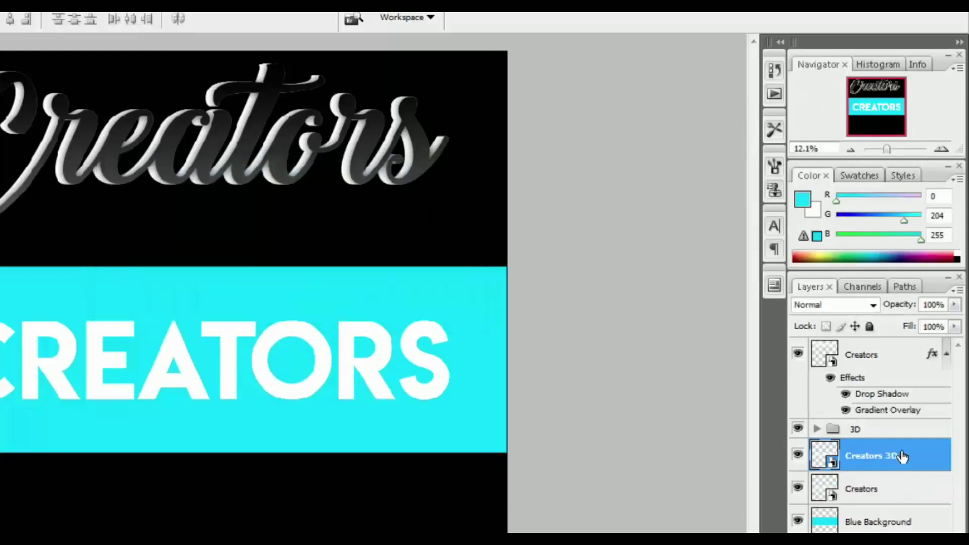
left_click_drag(896, 457, 897, 501)
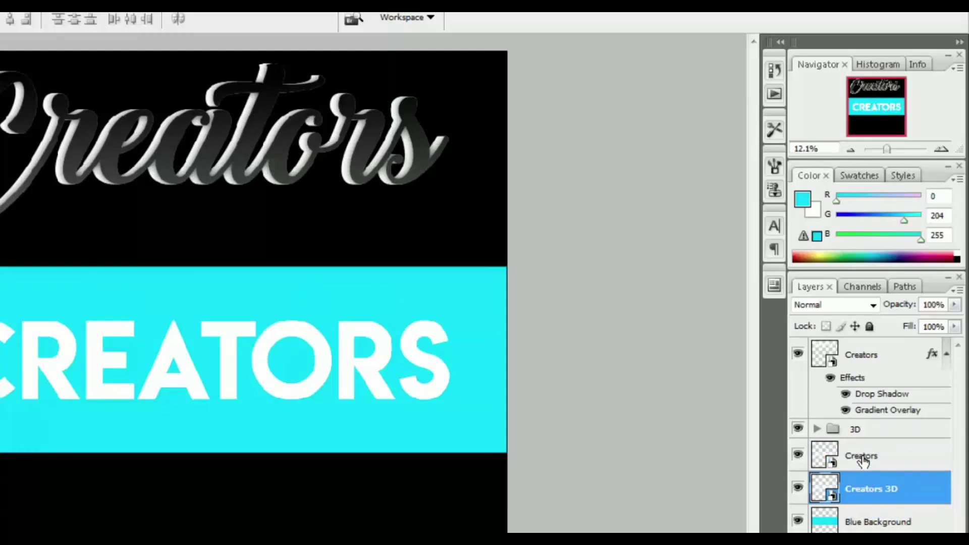
- Give Creators 3D a near-black (010101) Color Overlay at 100% opacity
right_click(864, 498)
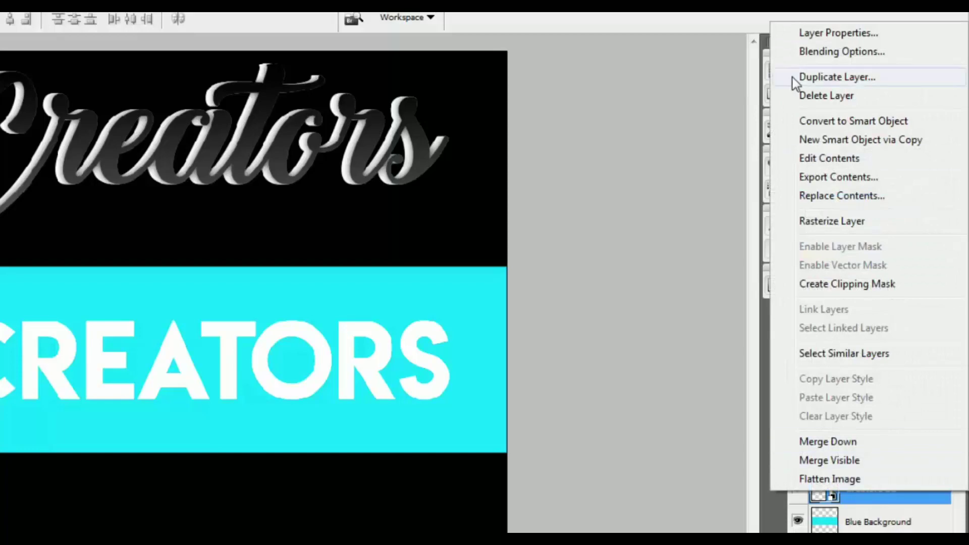
left_click(800, 56)
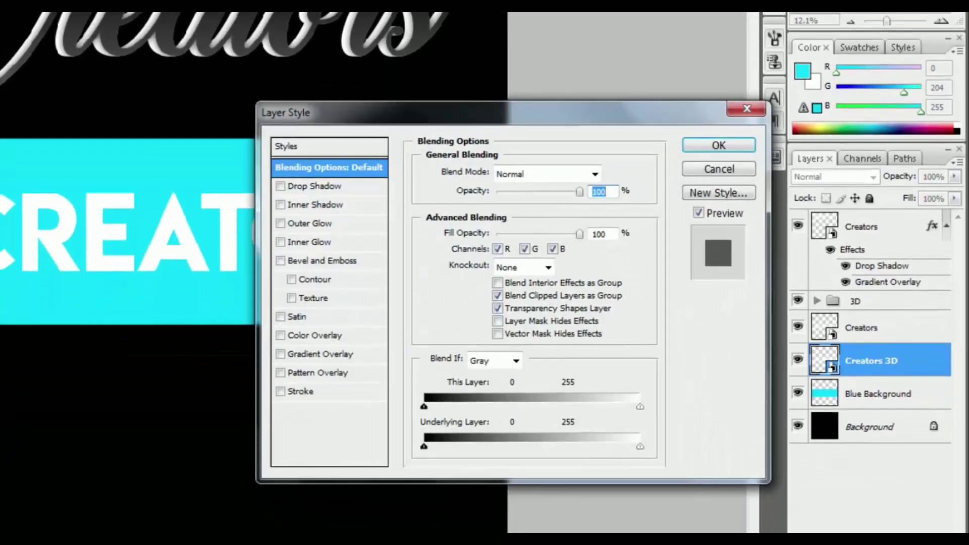
left_click(322, 335)
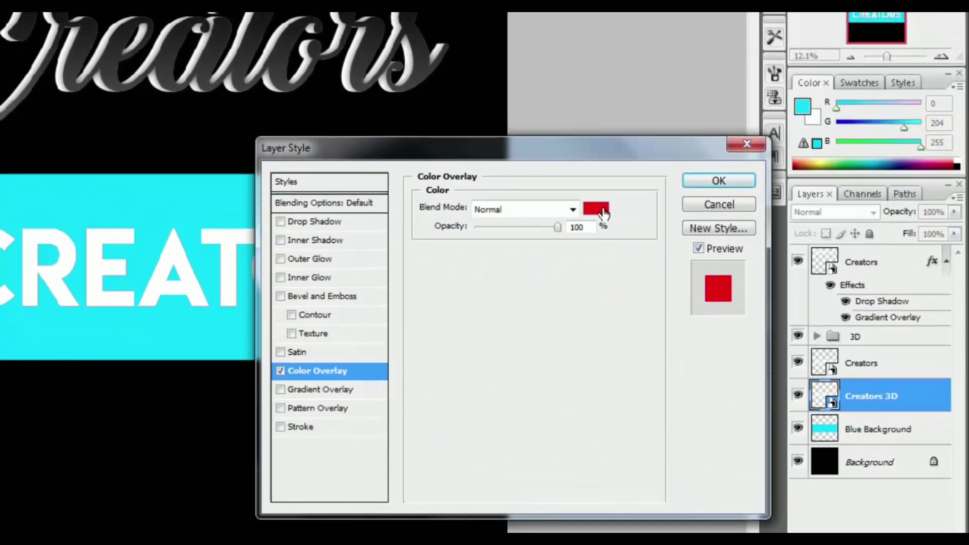
left_click(603, 174)
left_click_drag(404, 237, 245, 280)
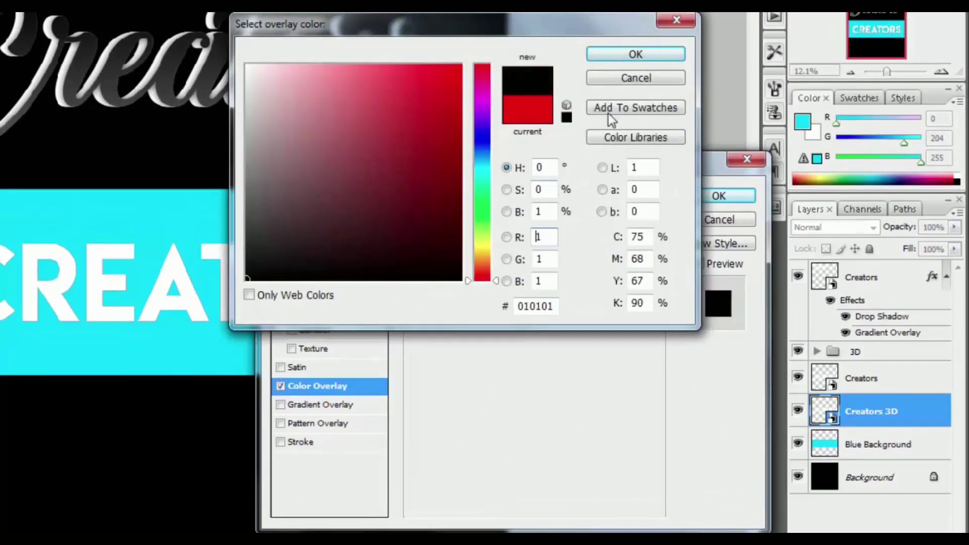
left_click(625, 56)
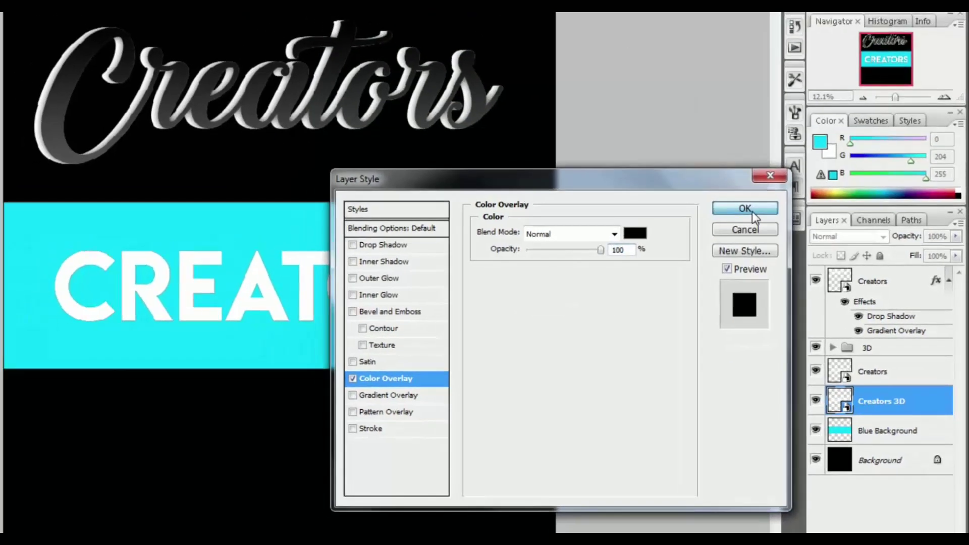
left_click(721, 197)
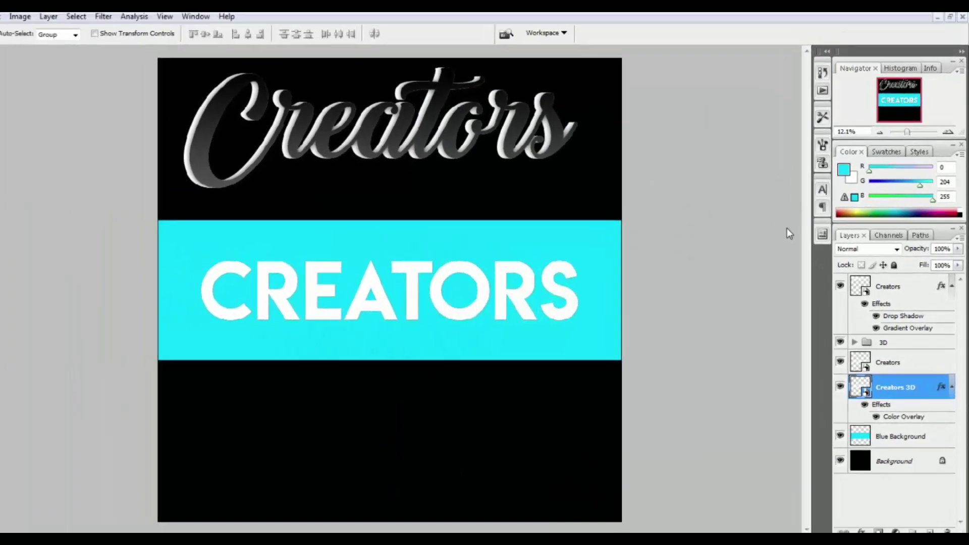
- Squash the black Creators 3D copy vertically to about 61% height
left_click(952, 385)
key("ctrl+t")
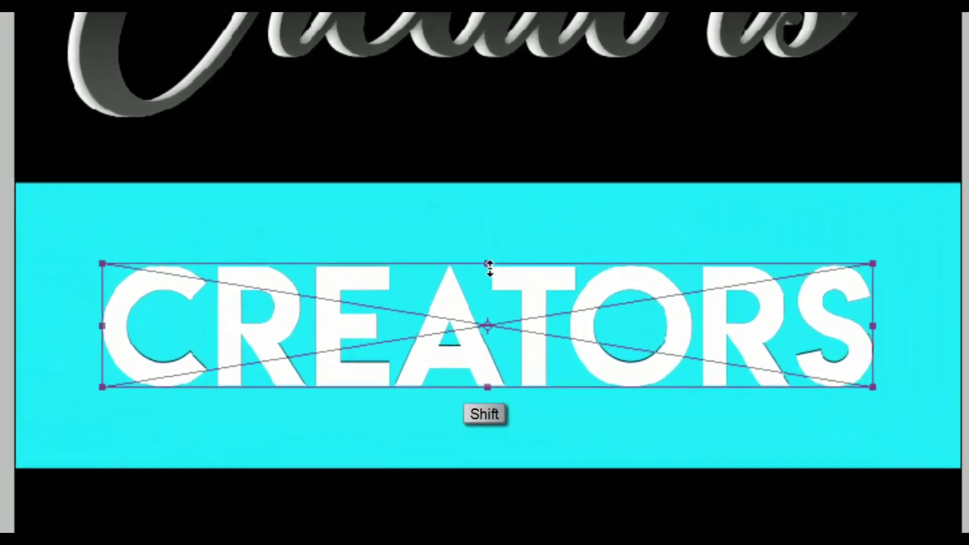
left_click_drag(426, 262, 426, 276)
mouse_move(489, 294)
left_mouse_down()
mouse_move(493, 323)
mouse_move(494, 312)
left_mouse_up()
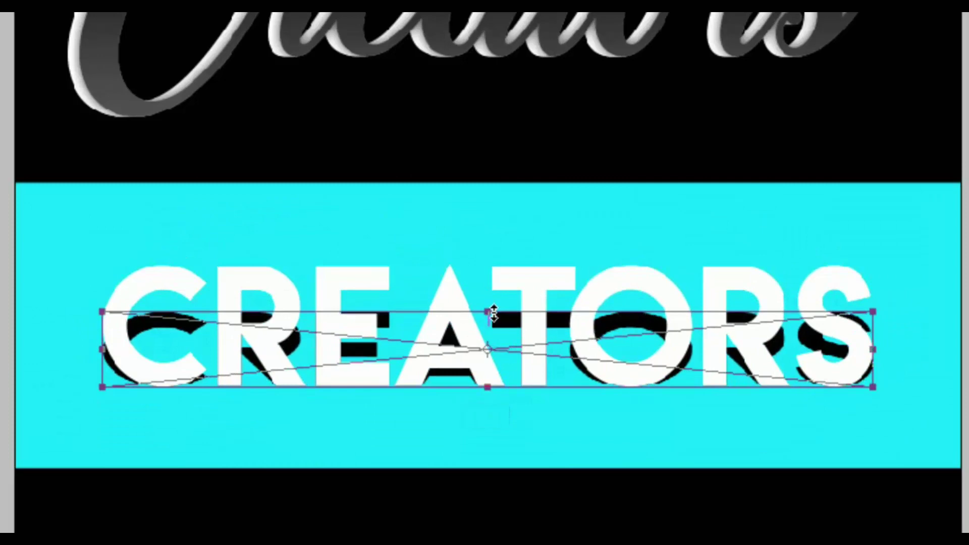
- Skew the black copy by sliding its top edge left into a slanted shadow
right_click(534, 330)
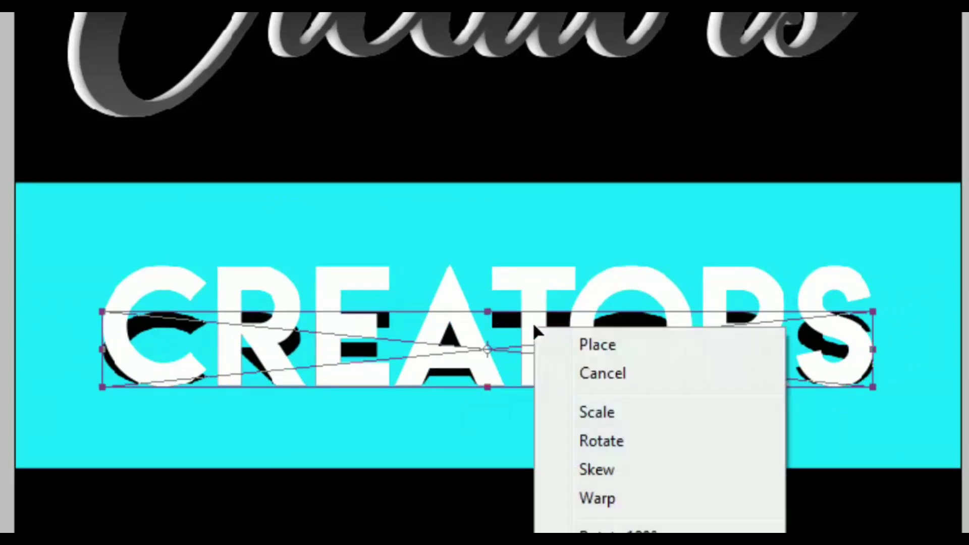
left_click(661, 470)
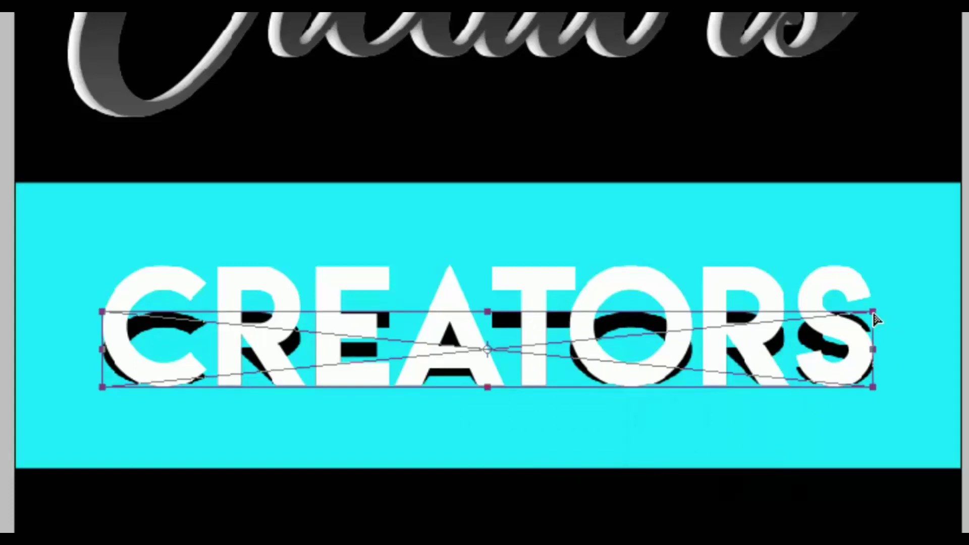
left_click_drag(874, 318, 849, 318)
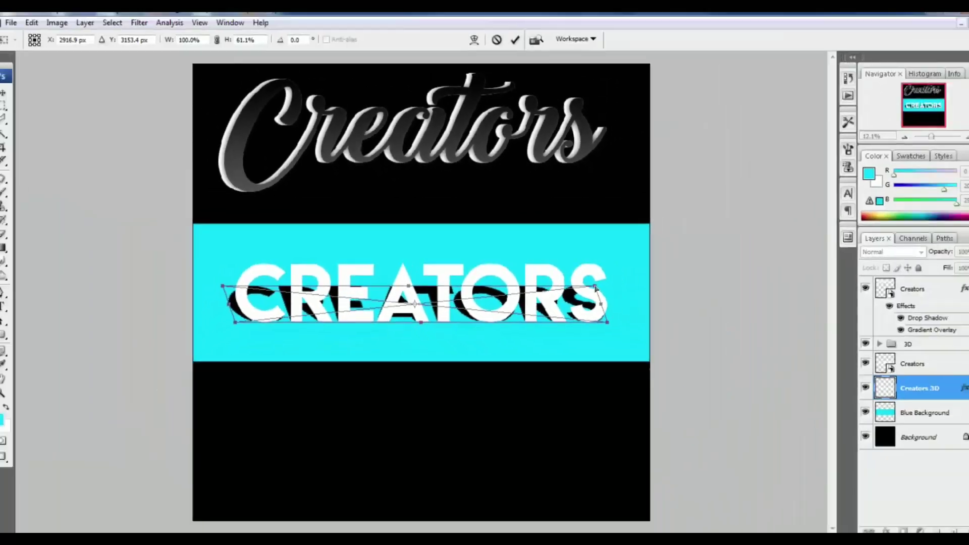
left_click(9, 101)
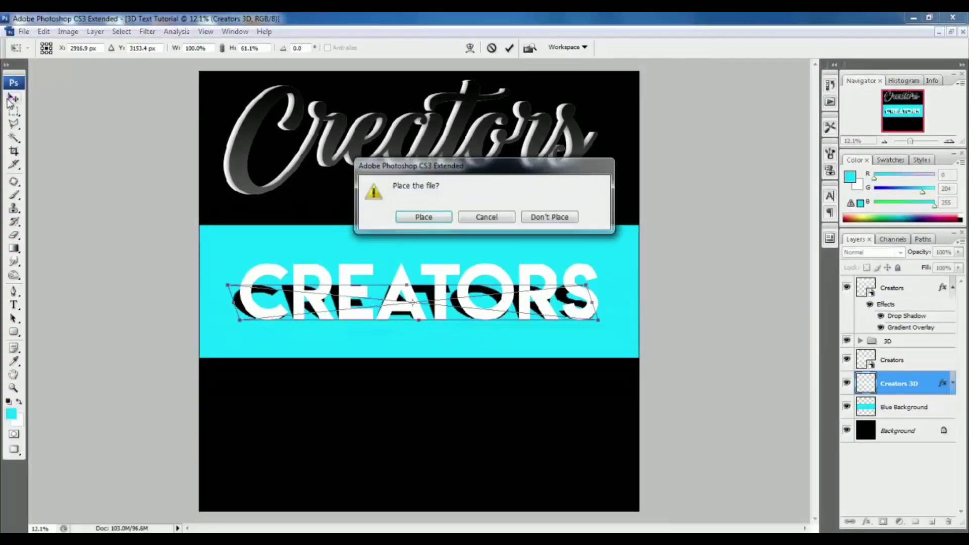
- Apply the transform and lower the shadow's opacity to 17%
left_click(423, 217)
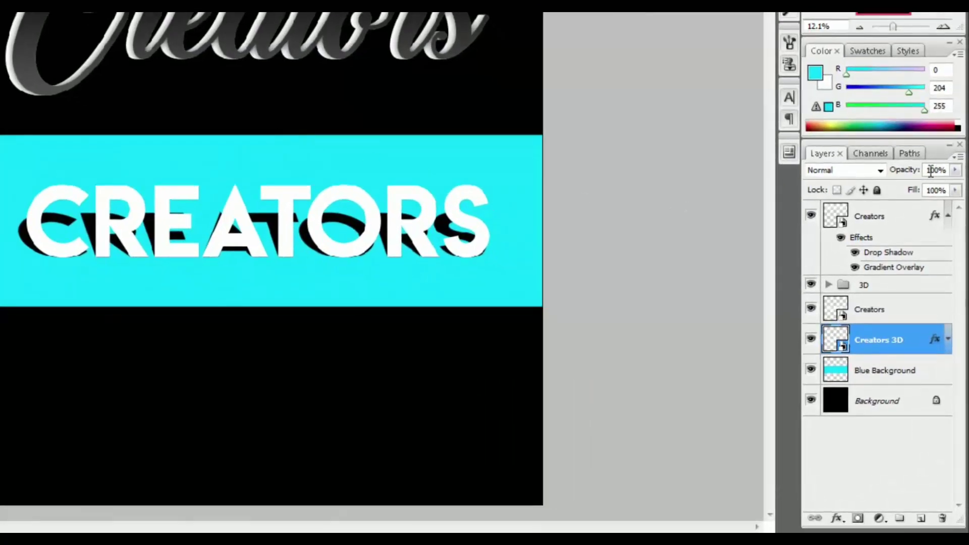
key("1")
key("7")
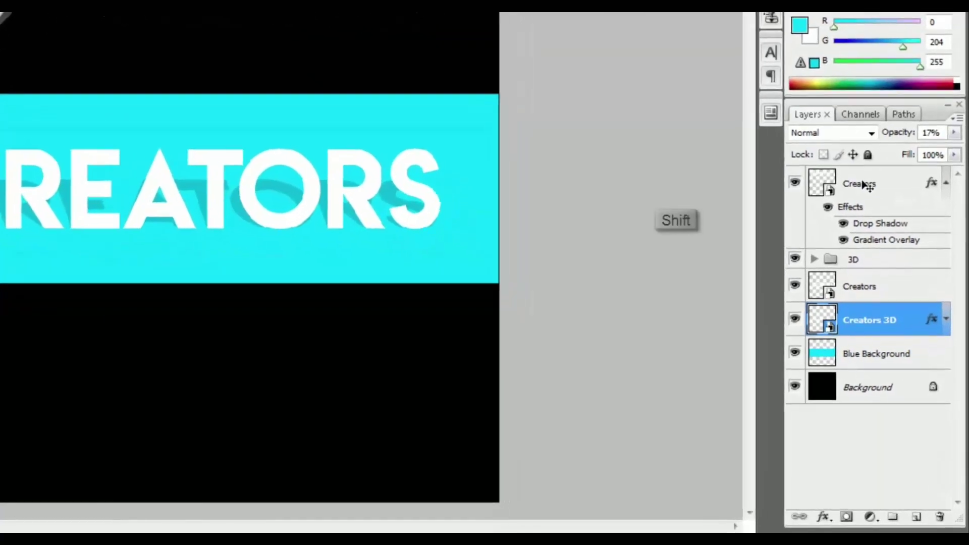
- Group the top Creators and 3D layers into a group named 'Black 3D'
left_click(867, 184)
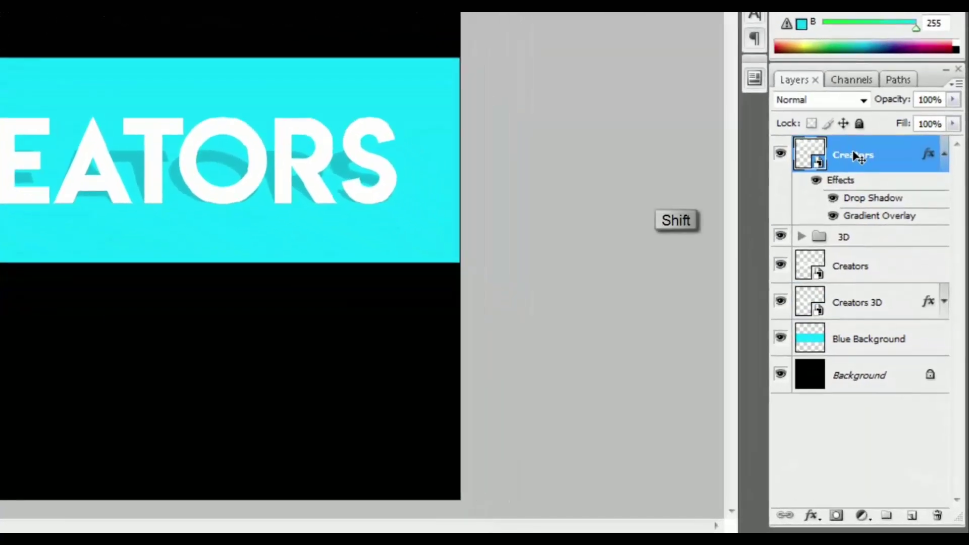
left_click(854, 214, "shift")
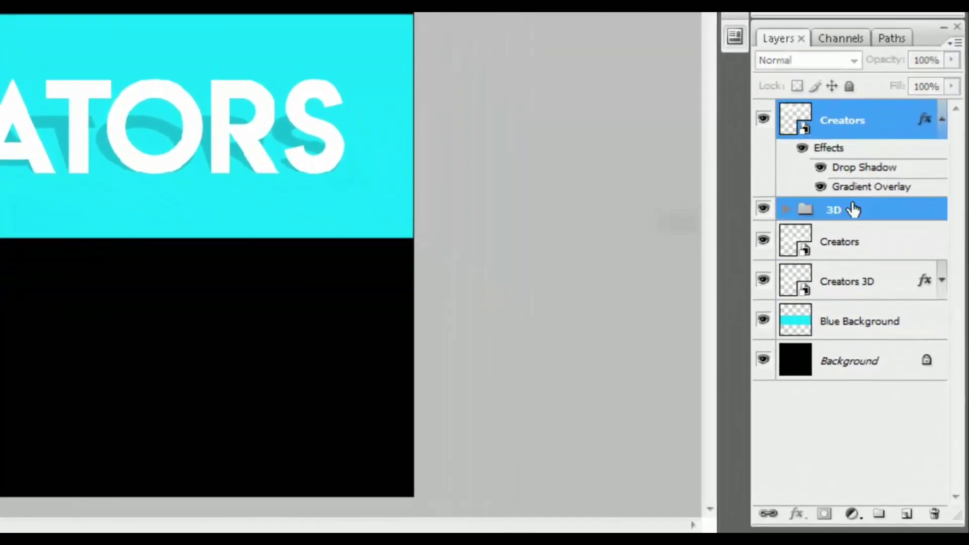
key("ctrl+g")
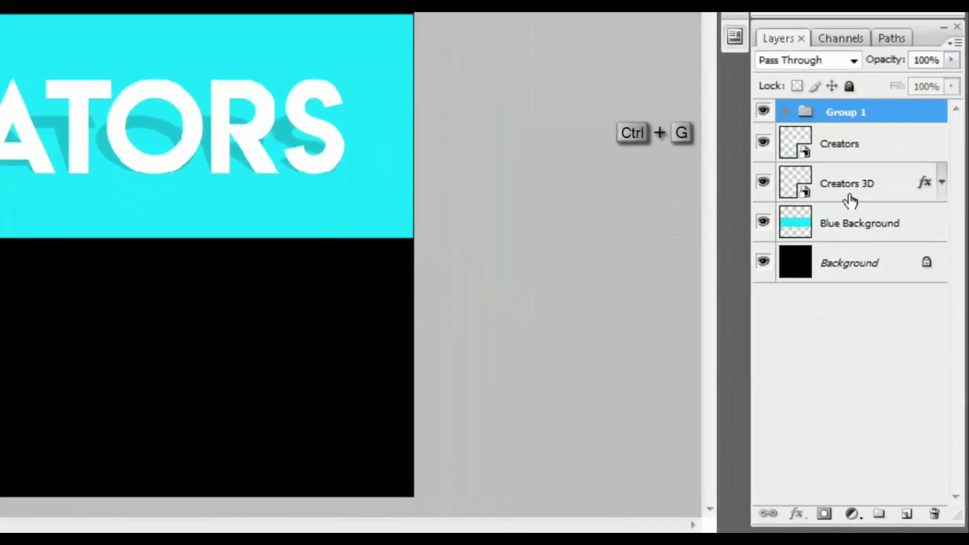
double_click(850, 112)
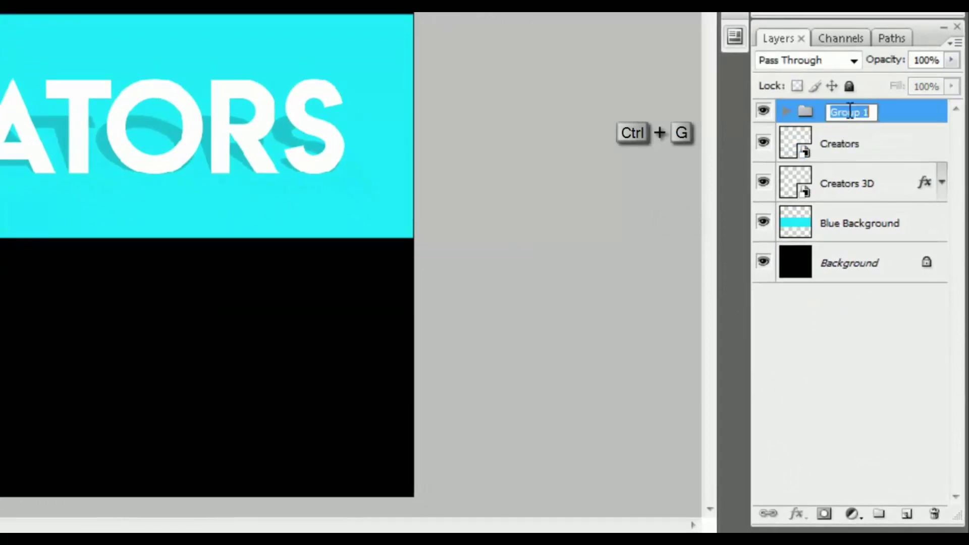
type("Black")
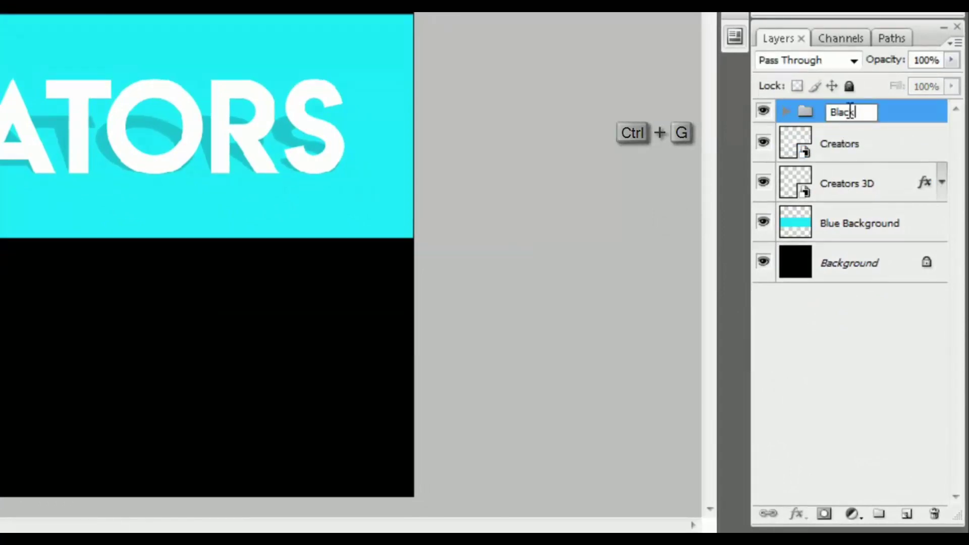
type(" 3")
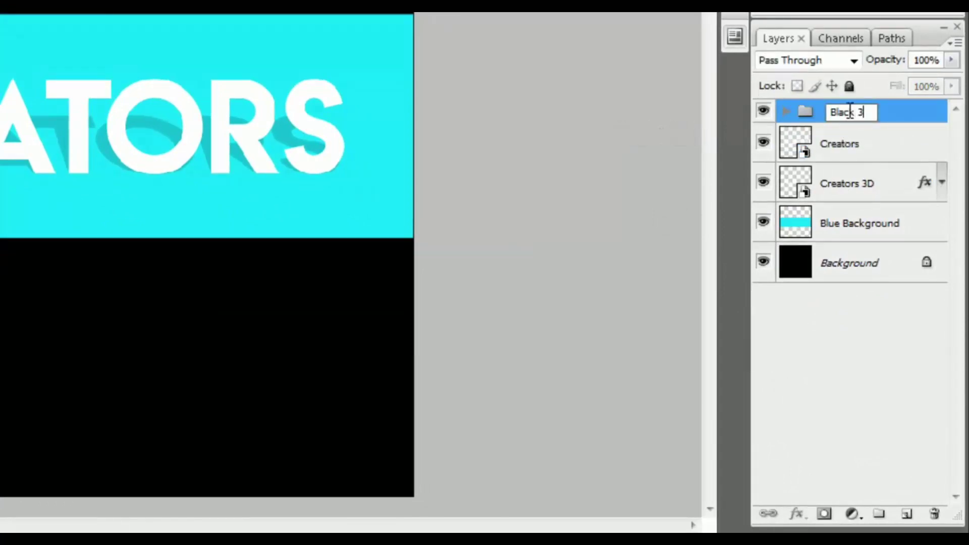
type("D")
key("Return")
- Group the three cyan-band layers into a group named 'Blue 3D'
left_click(840, 144)
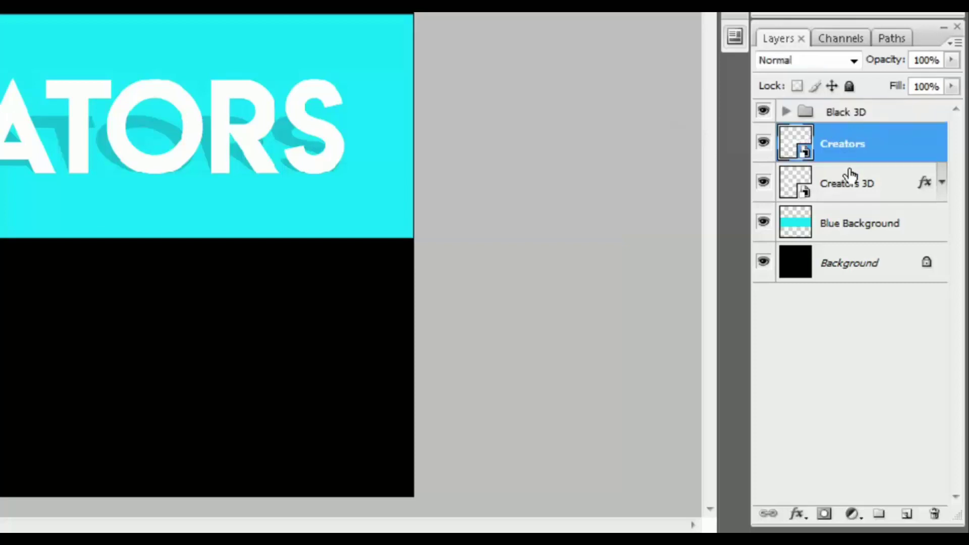
left_click(868, 225, "shift")
key("ctrl+g")
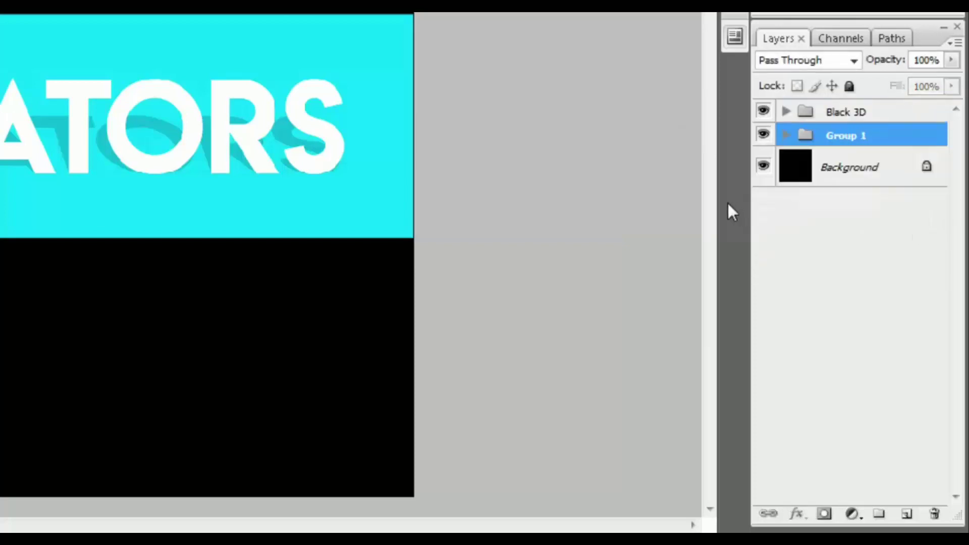
double_click(848, 135)
type("Blue")
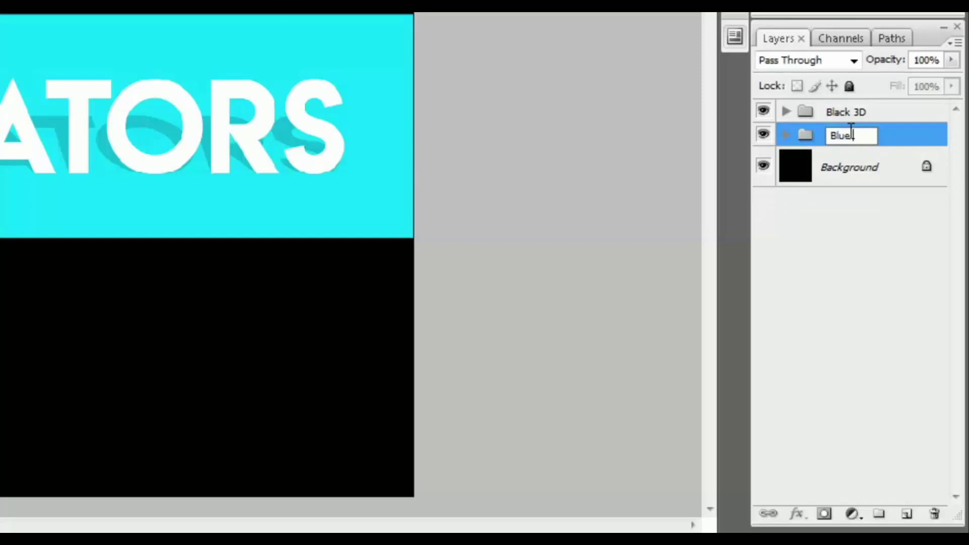
type(" 3D")
key("Return")
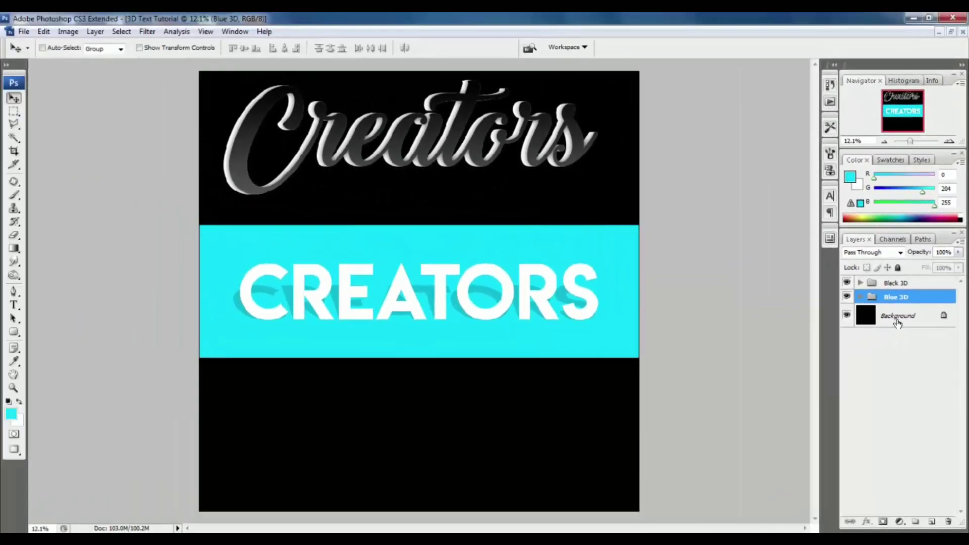
- Select the lower black area of the Background layer with a rectangular marquee
left_click(897, 323)
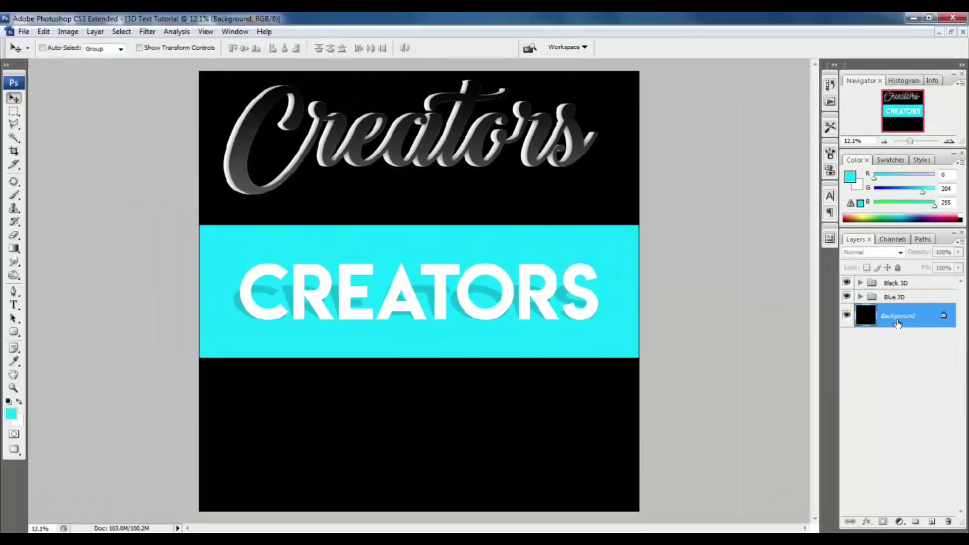
left_click(14, 113)
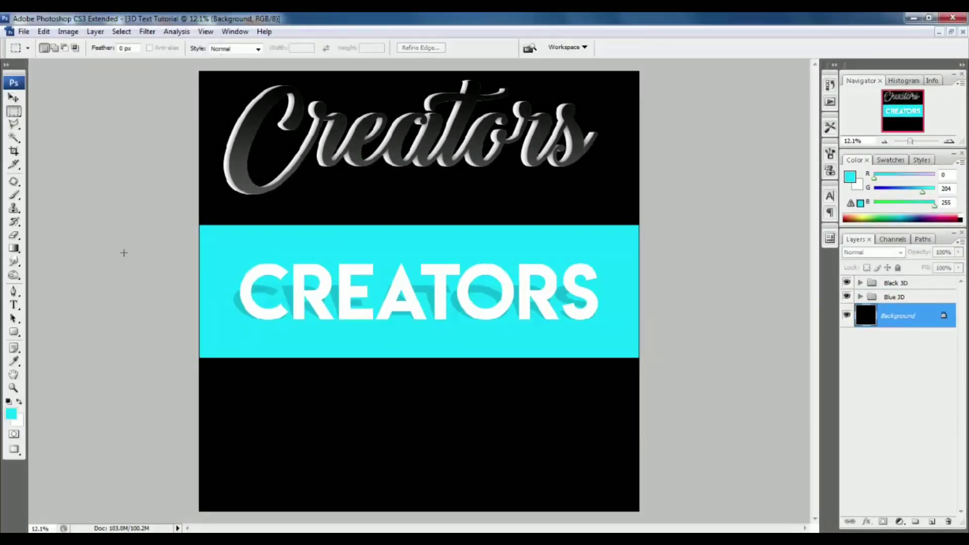
left_click_drag(196, 358, 648, 517)
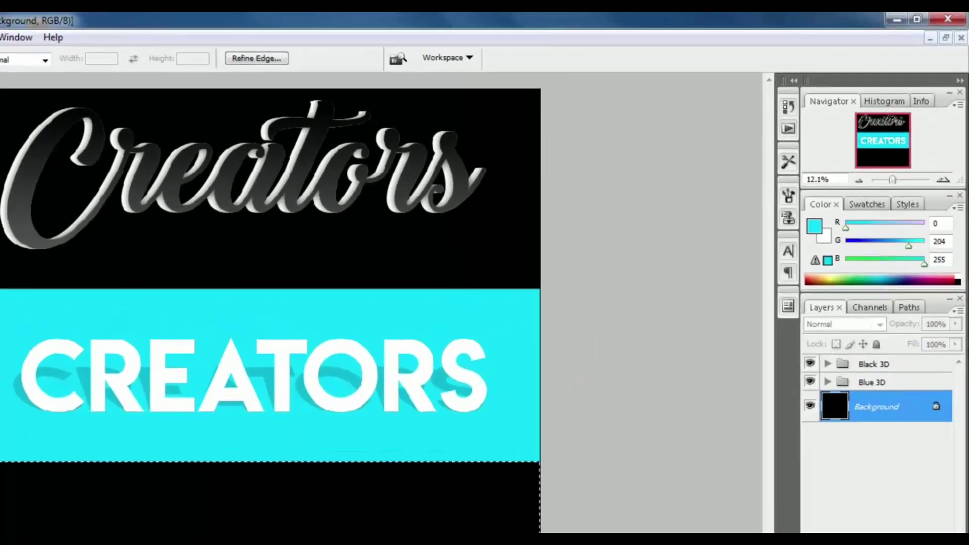
- Fill the selection with mid-grey foreground H0 S0 B50, then deselect
left_click(11, 414)
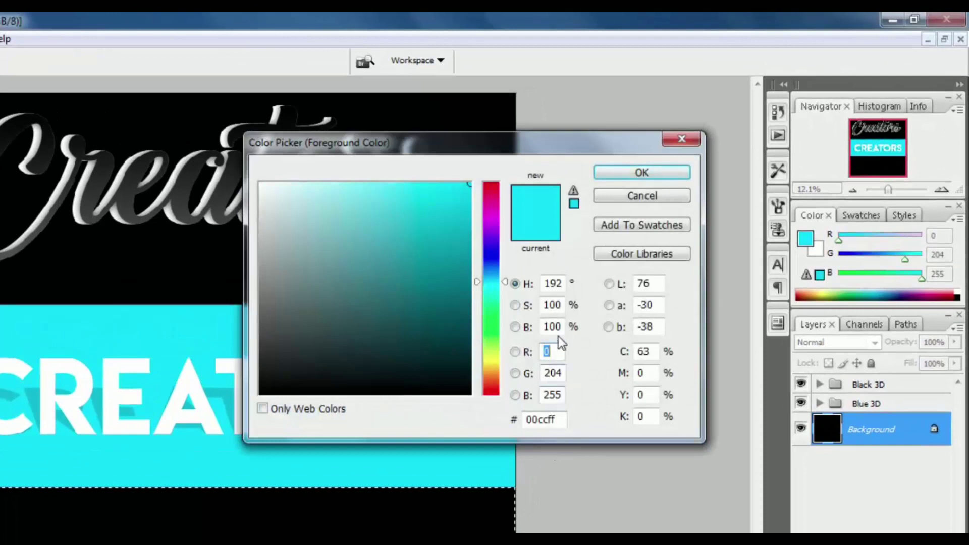
double_click(552, 283)
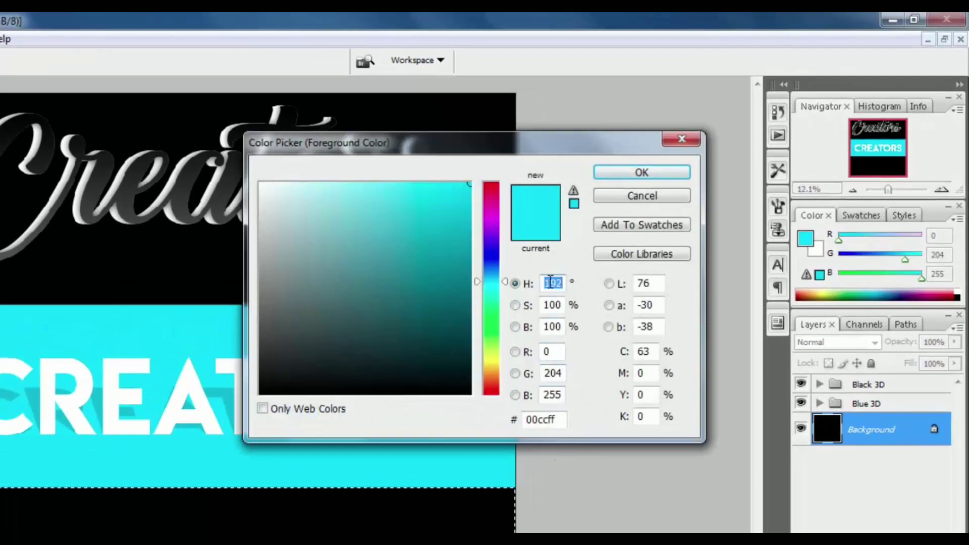
type("0")
double_click(553, 305)
type("0")
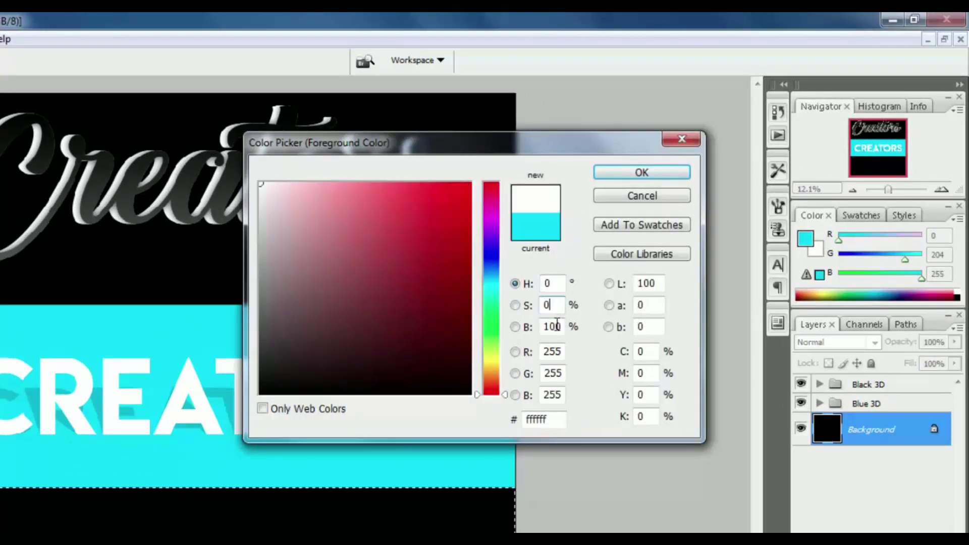
key("Tab")
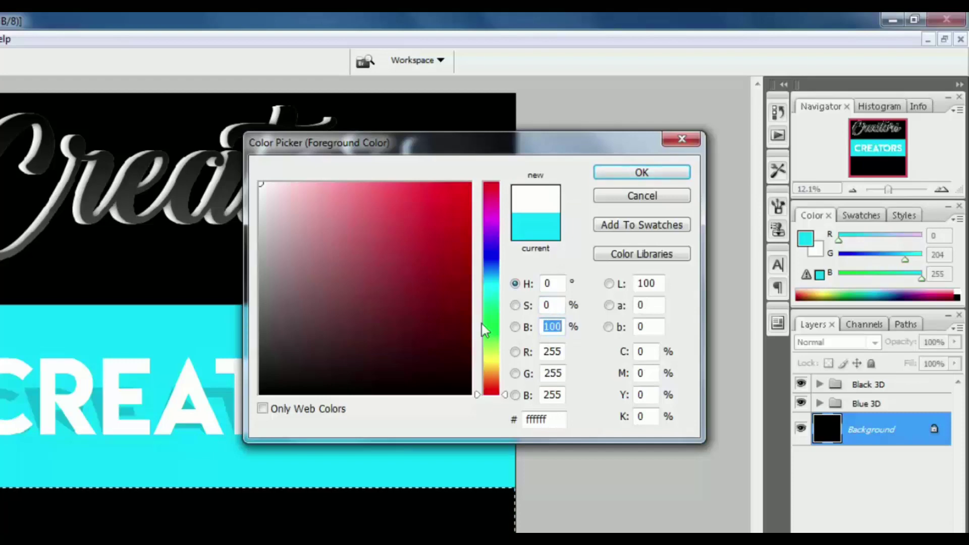
type("50")
key("Return")
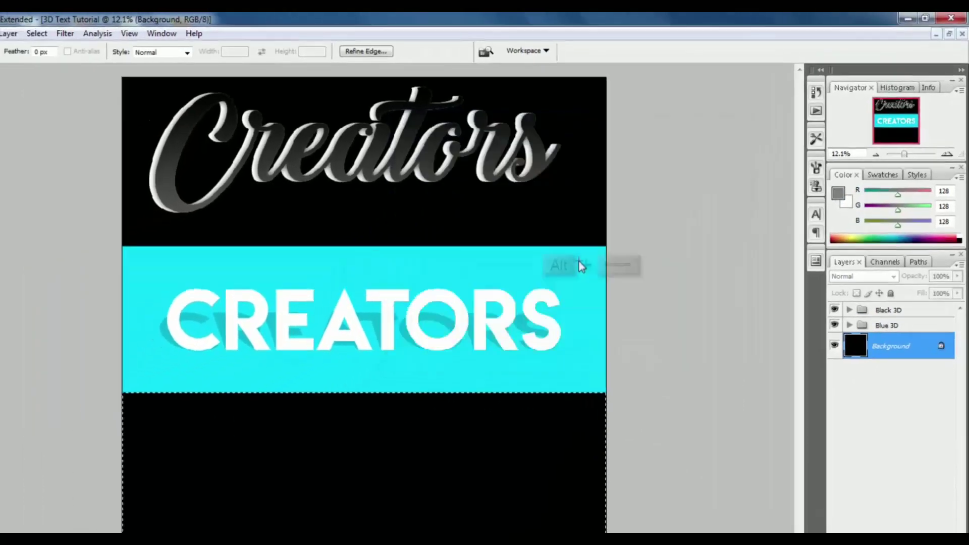
key("alt+BackSpace")
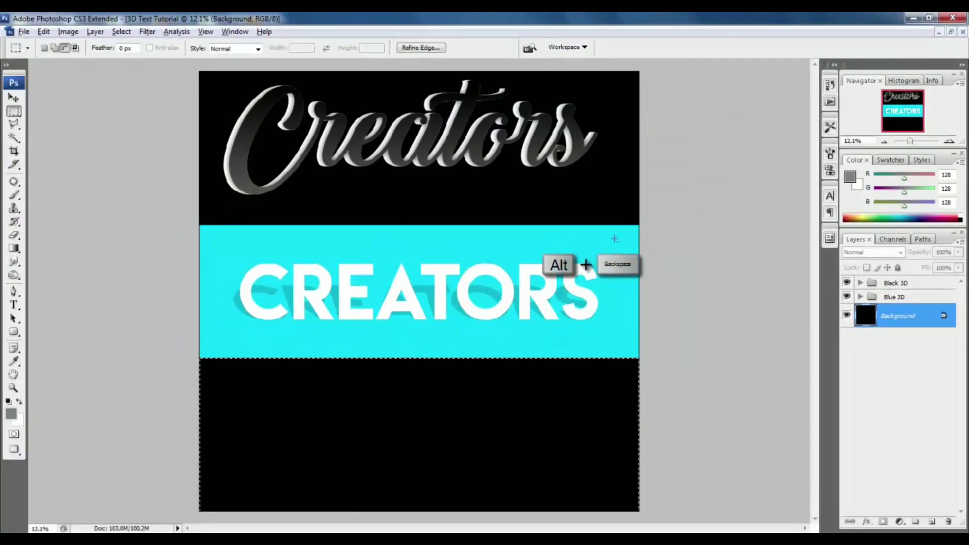
key("ctrl+d")
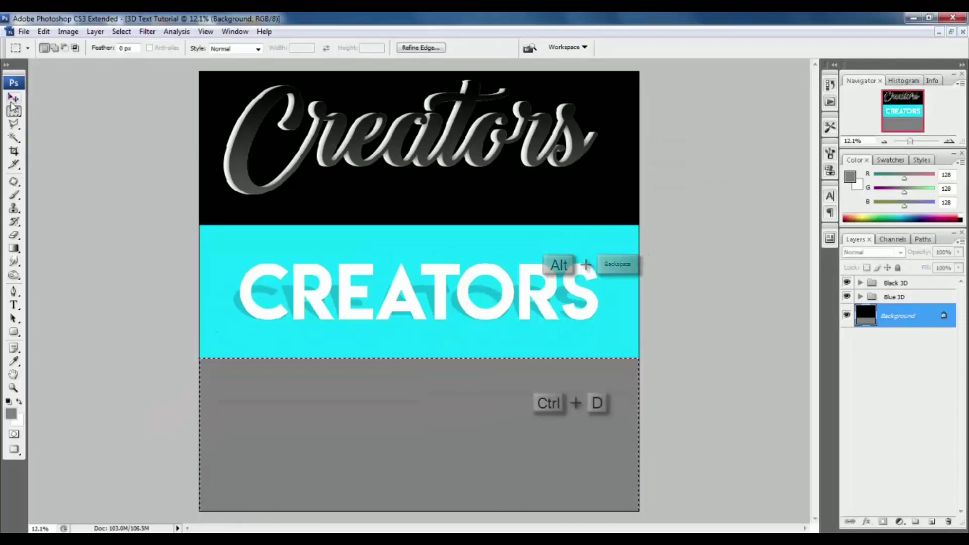
left_click(14, 97)
key("ctrl+d")
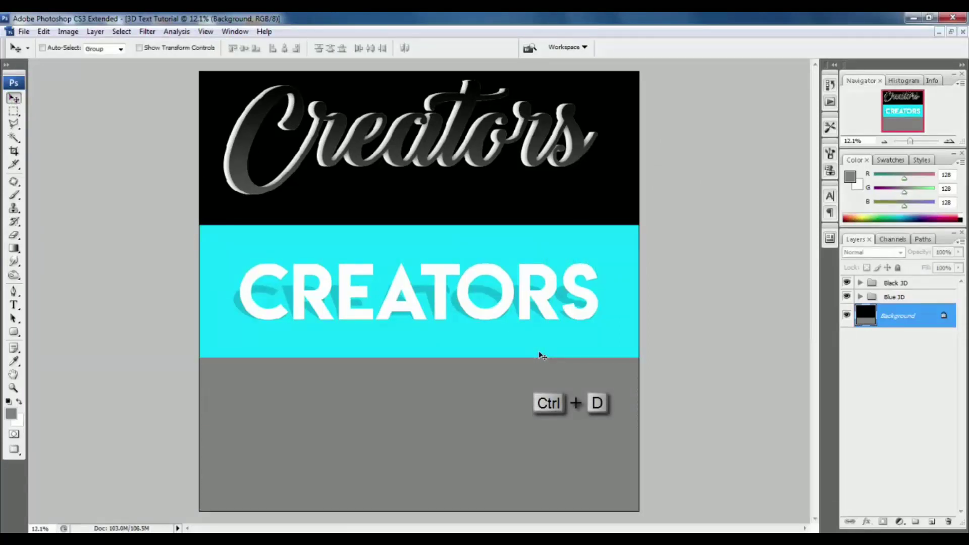
- Add white CREATORS text in the grey band and nudge it slightly right and down
left_click(14, 304)
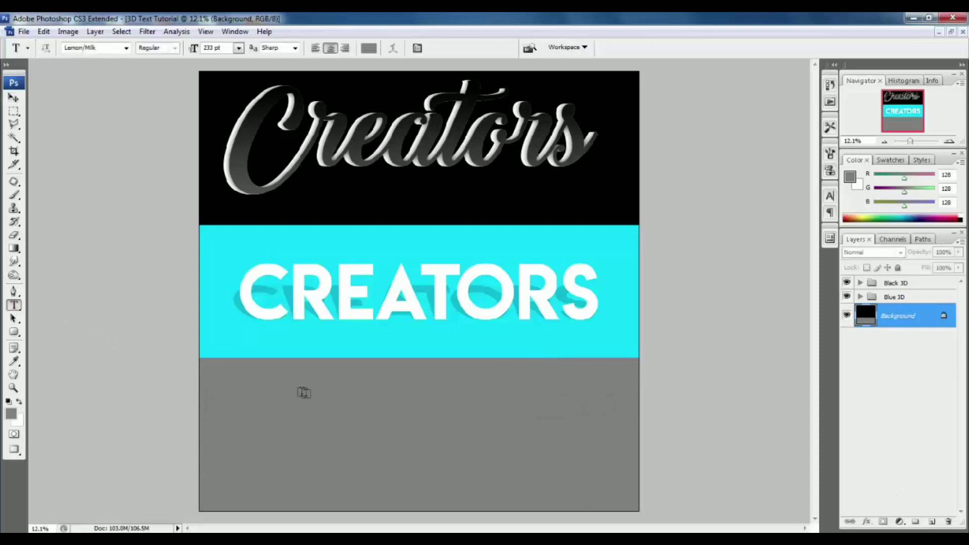
left_click(401, 424)
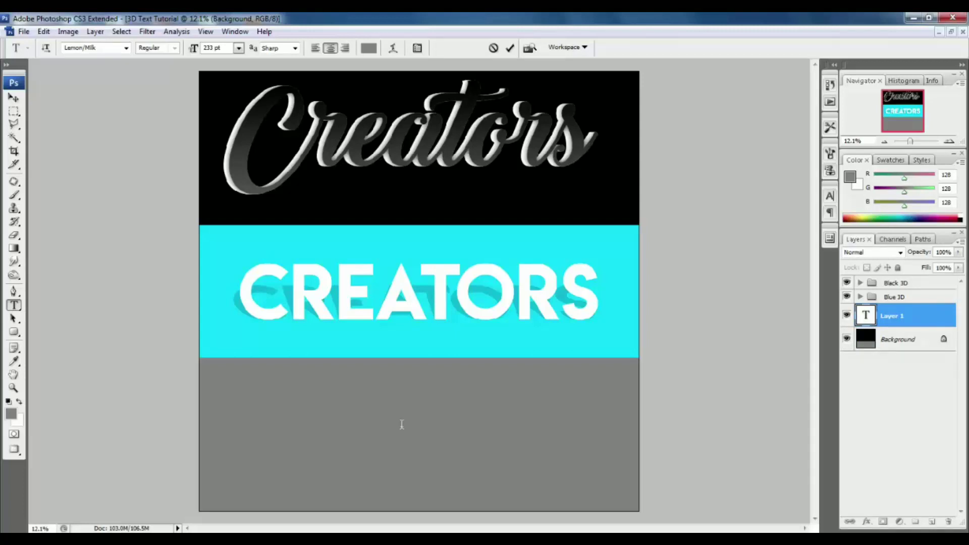
left_click(369, 48)
left_click_drag(470, 176, 443, 132)
left_click(719, 127)
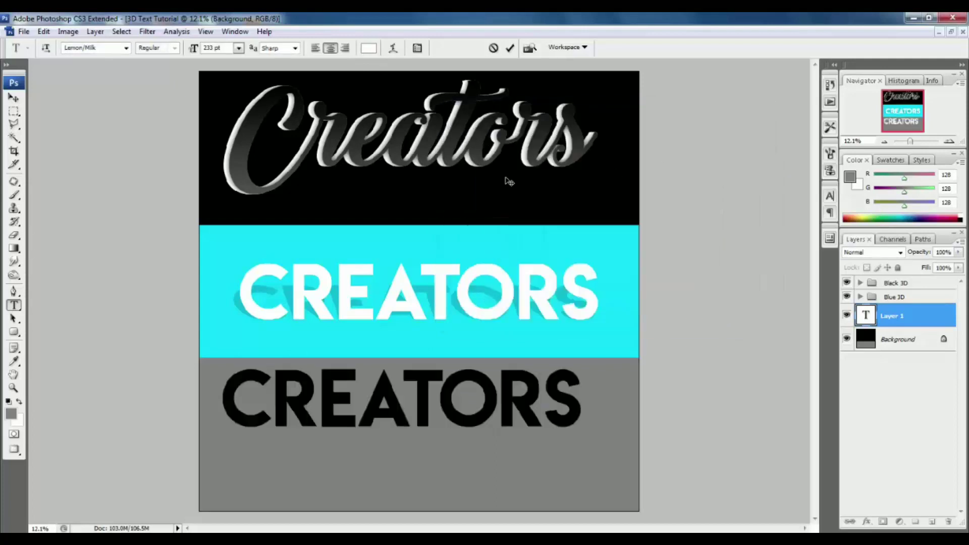
left_click(14, 97)
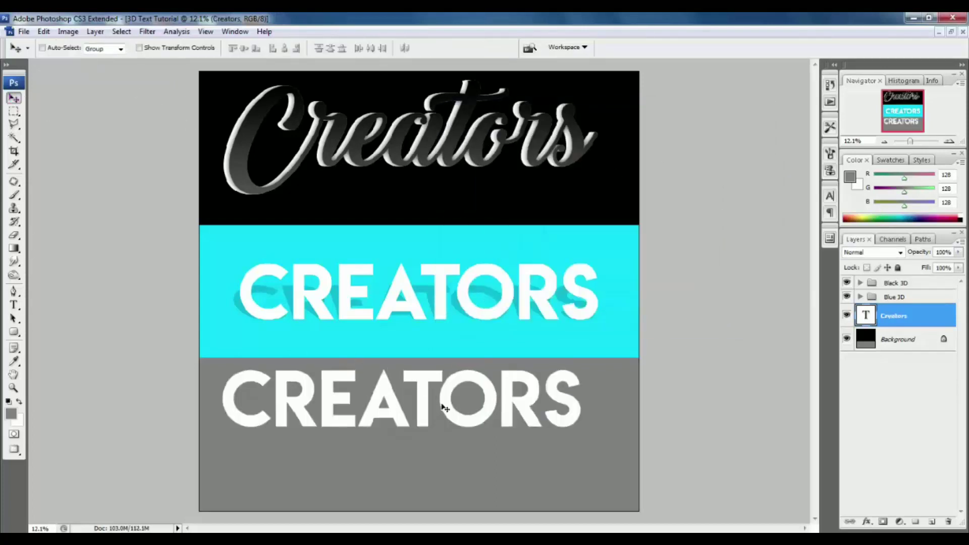
left_click_drag(441, 405, 464, 441)
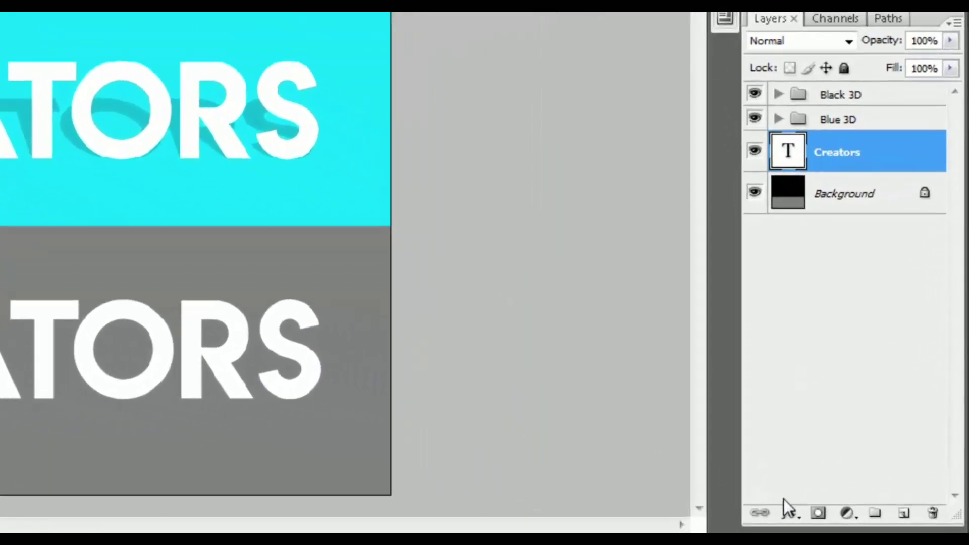
left_click(786, 504)
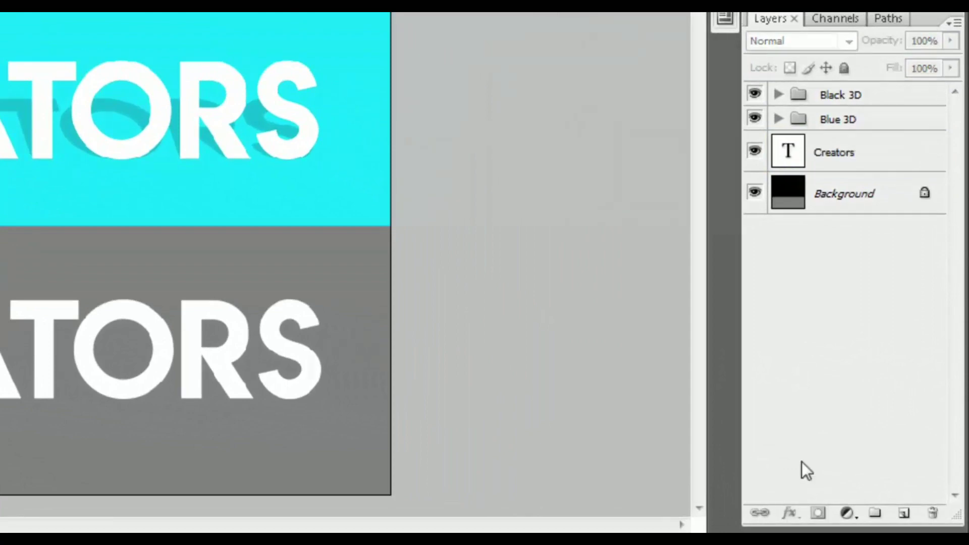
- Add a drop shadow to Creators with 0 px distance and 46 px size
left_click(829, 167)
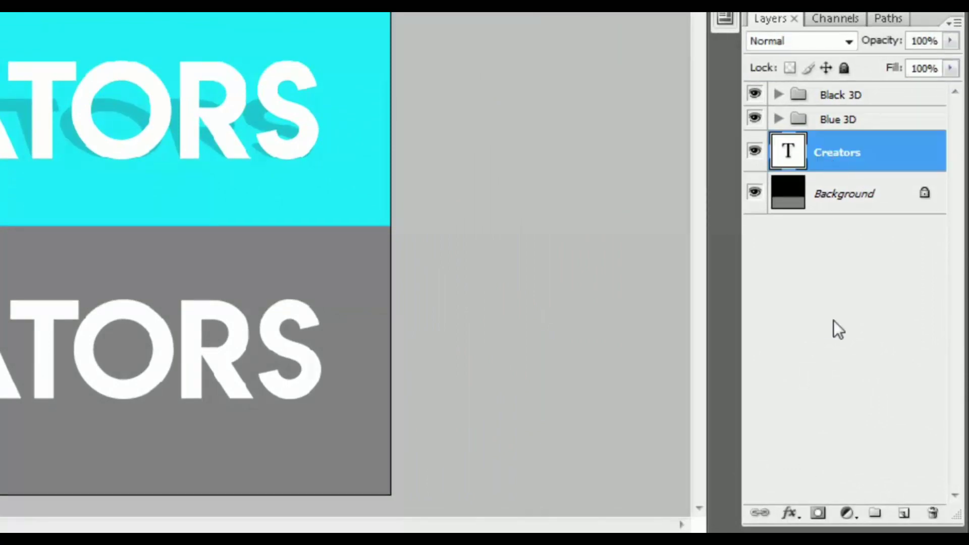
left_click(789, 509)
left_click(827, 283)
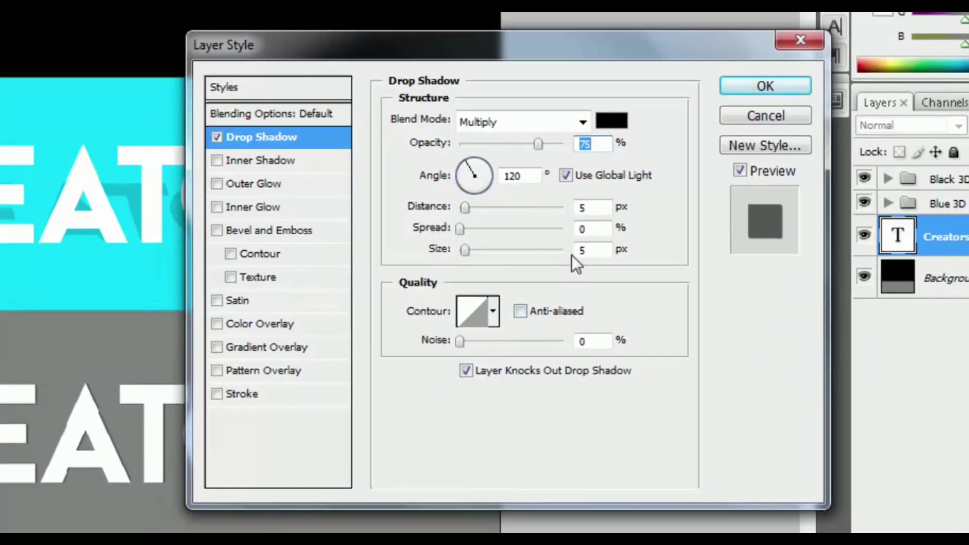
left_click(598, 212)
type("0")
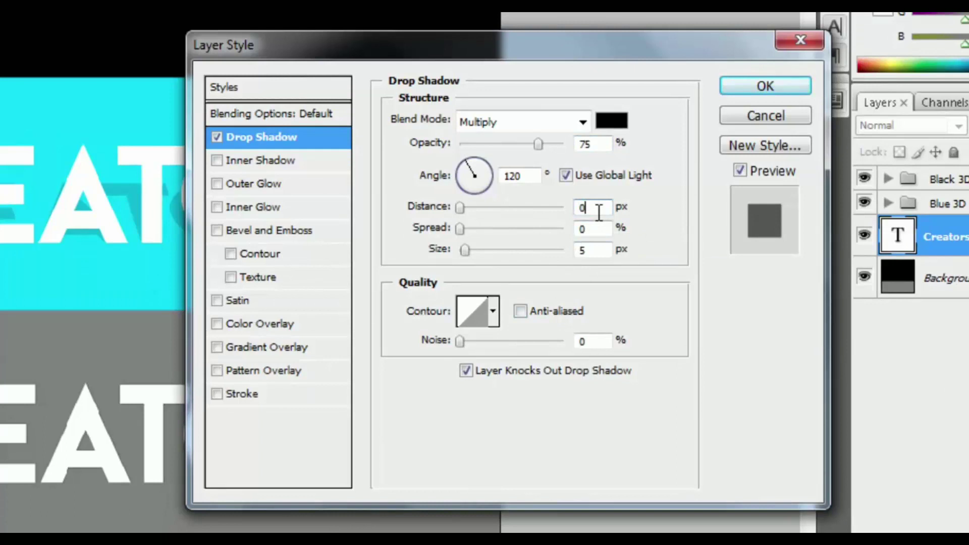
left_click(600, 250)
type("46")
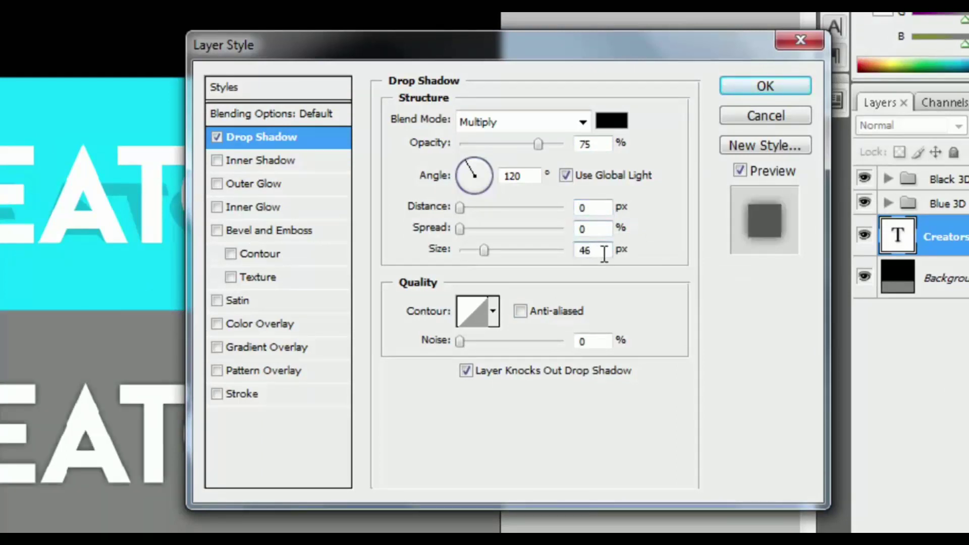
left_click(256, 164)
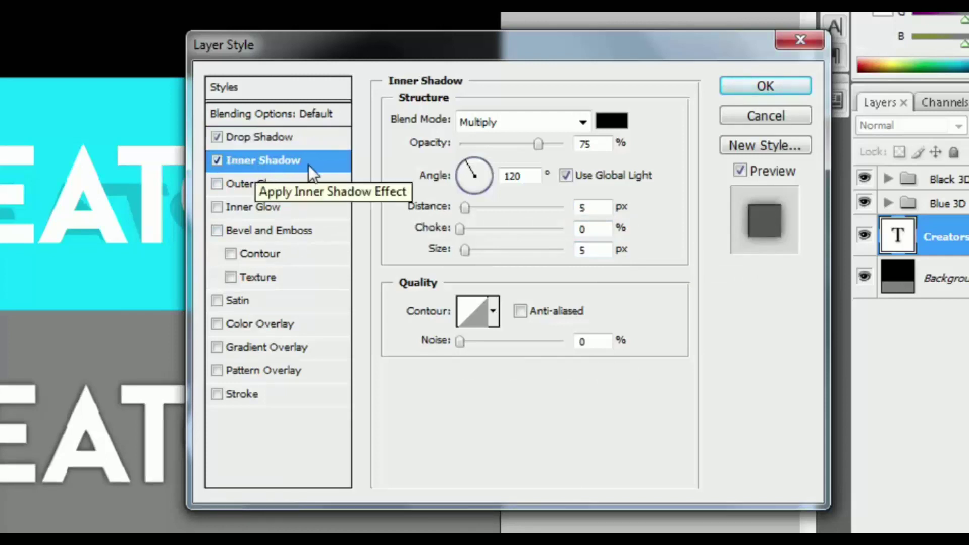
- Set the Inner Shadow to 39 px distance, 18% choke and 70 px size
double_click(592, 208)
type("39")
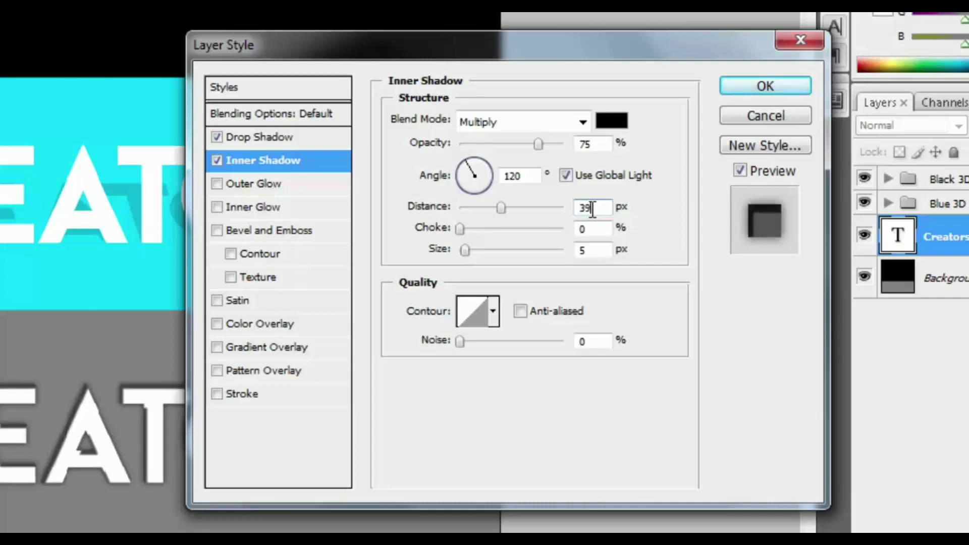
double_click(594, 228)
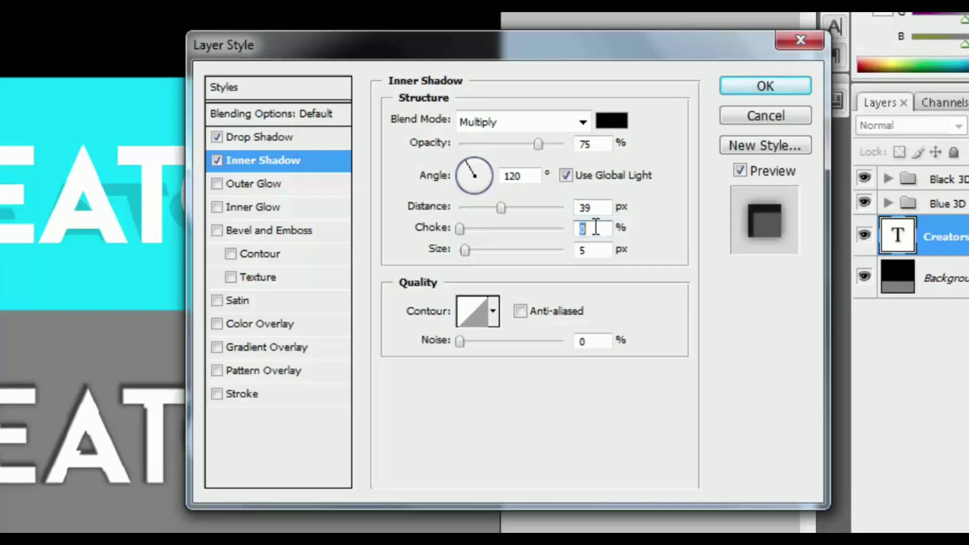
type("18")
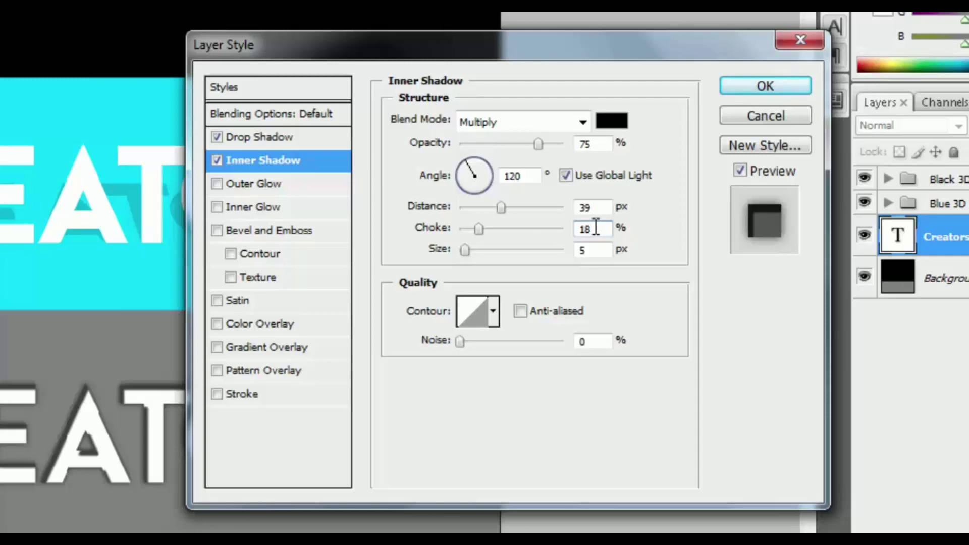
double_click(594, 255)
type("70")
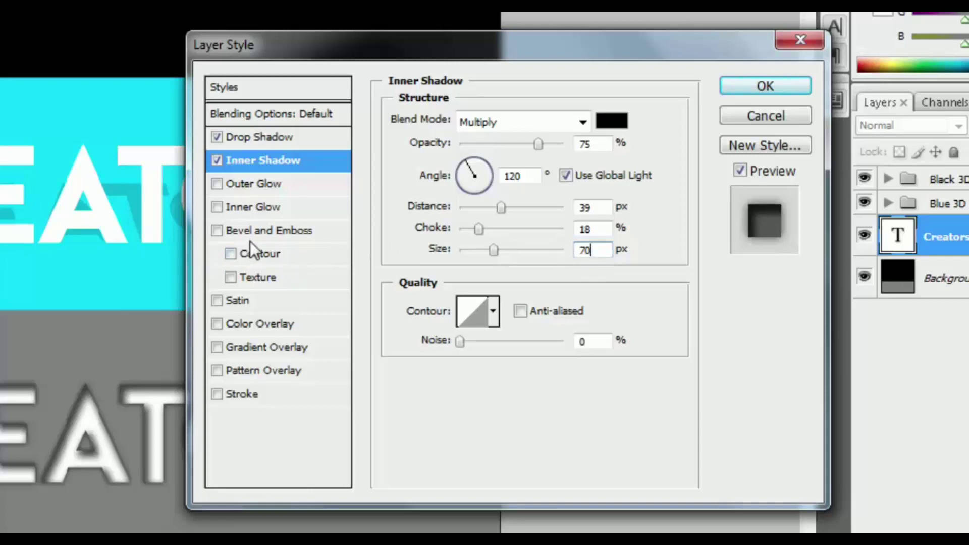
left_click(307, 231)
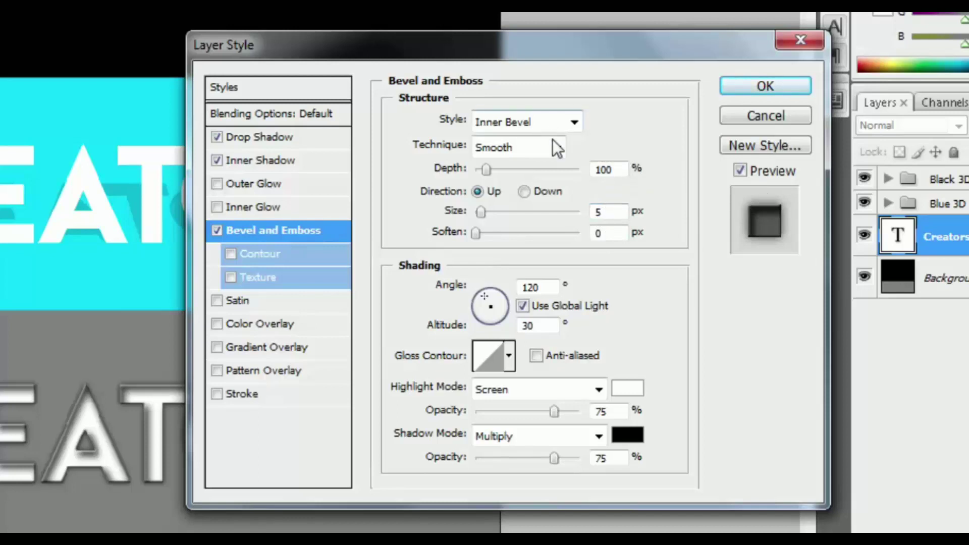
- Set the CREATORS bevel to 307% depth, 16 px size and 3 px soften
double_click(600, 168)
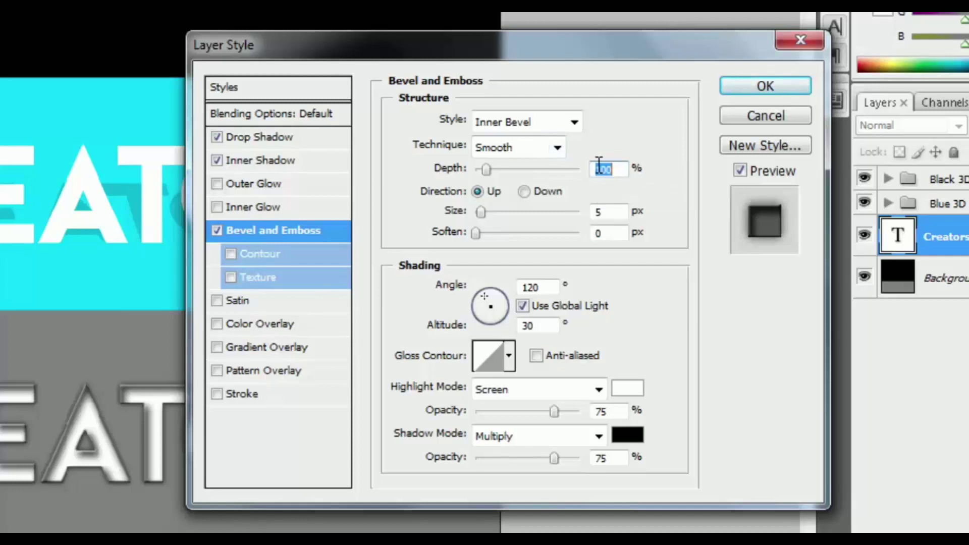
type("300")
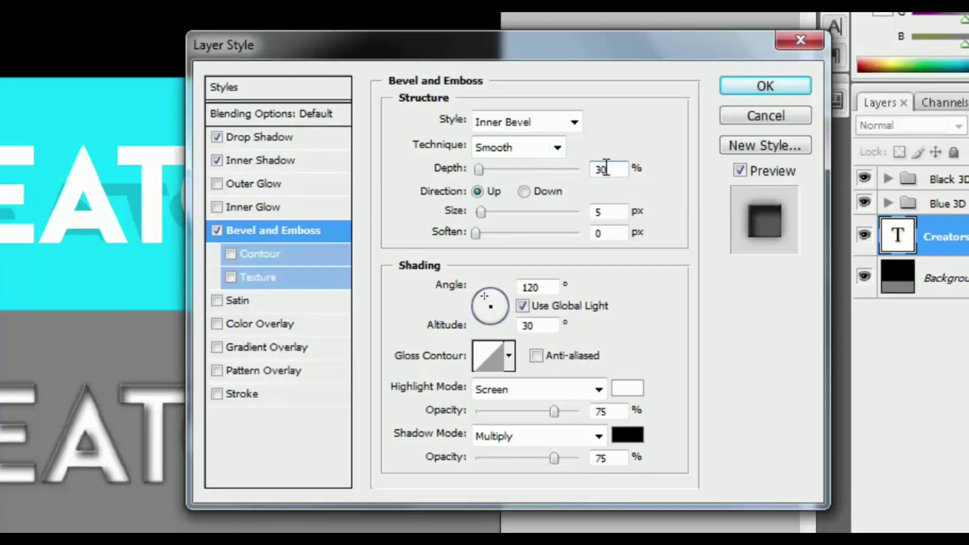
double_click(613, 211)
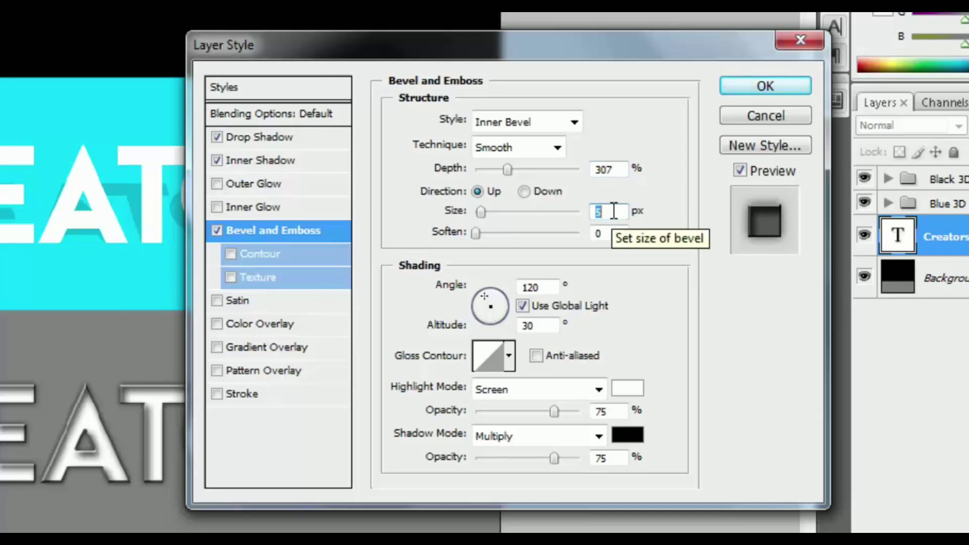
type("16")
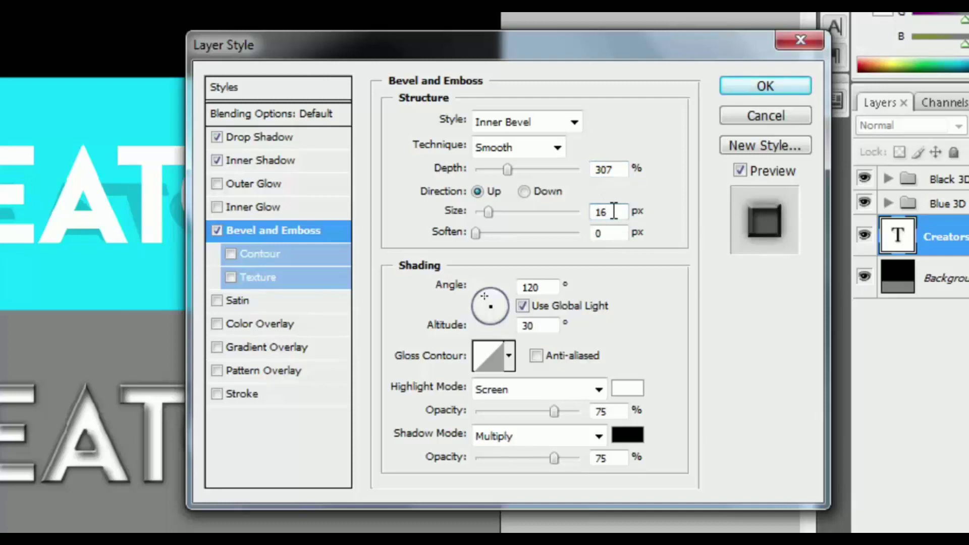
double_click(615, 231)
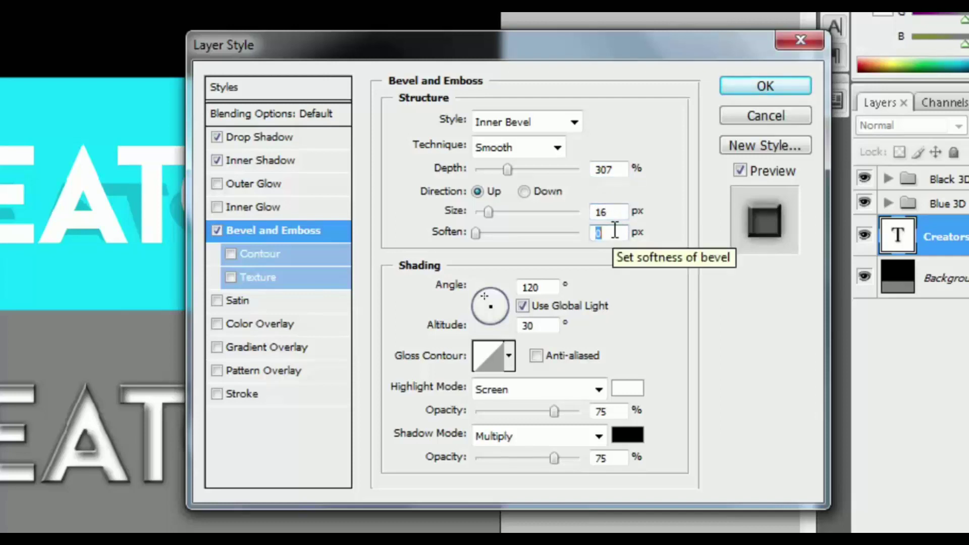
type("3")
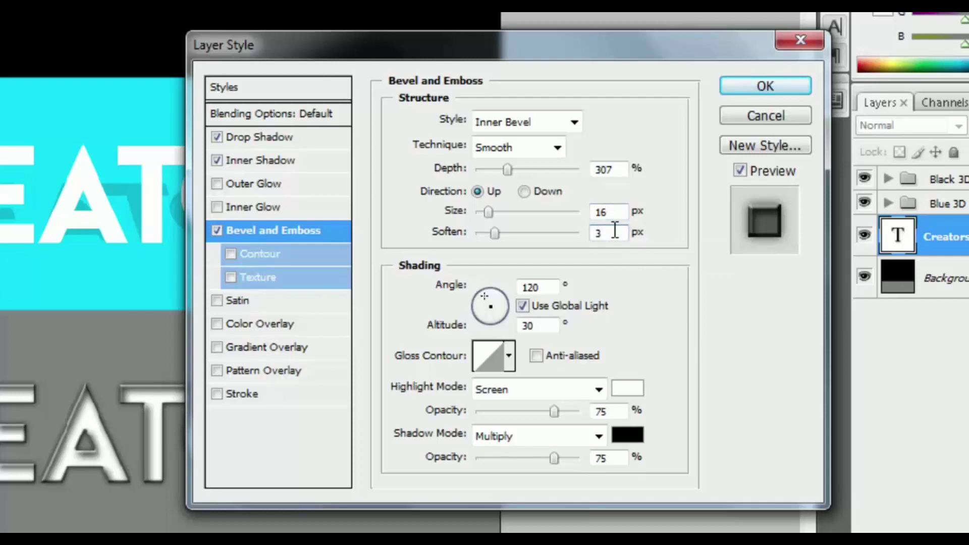
- Enable the bevel Contour and apply the Rounded Steps preset at 50% range
left_click(264, 251)
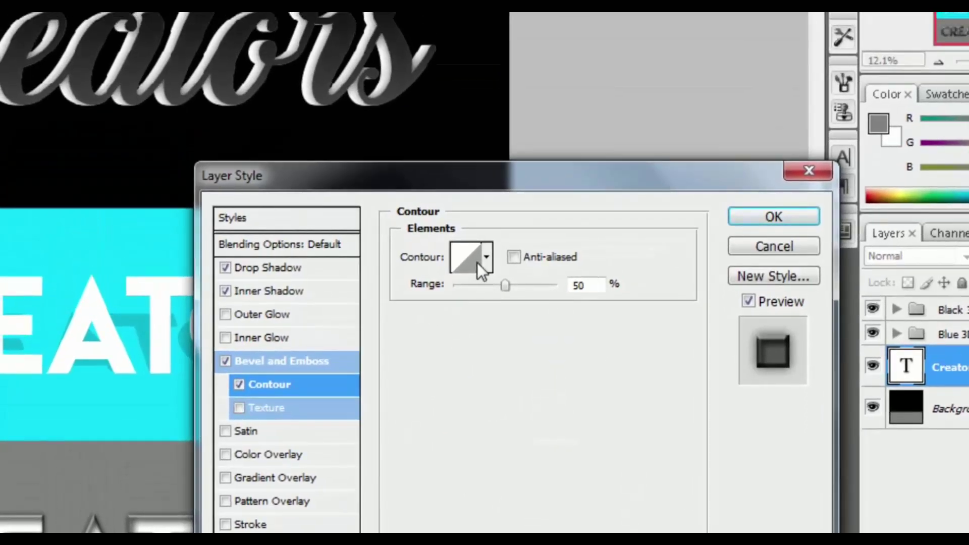
left_click(468, 132)
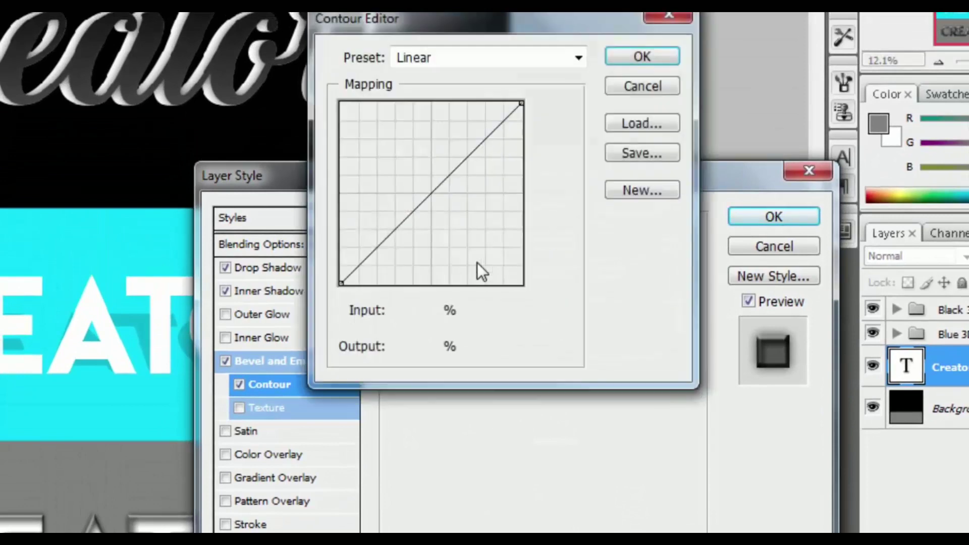
left_click(516, 63)
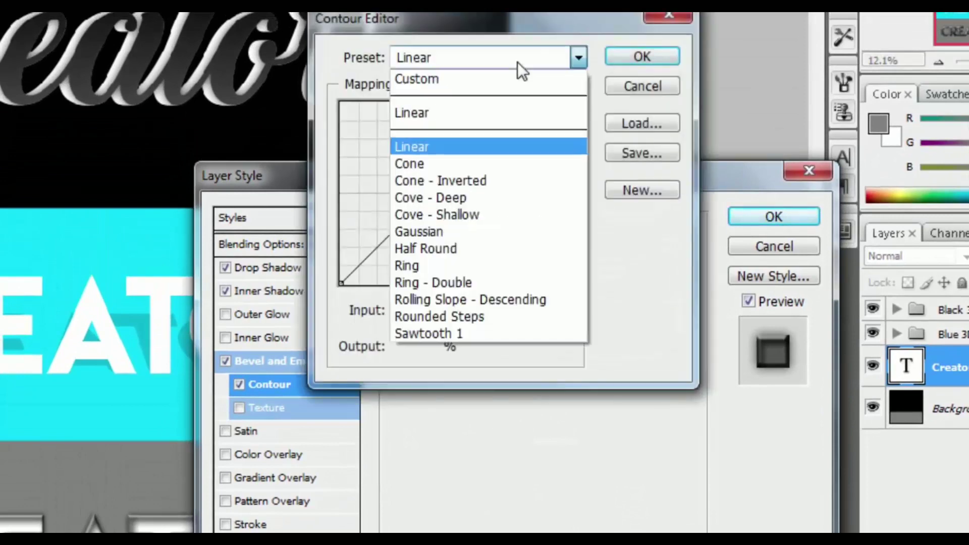
left_click(507, 316)
left_click(629, 58)
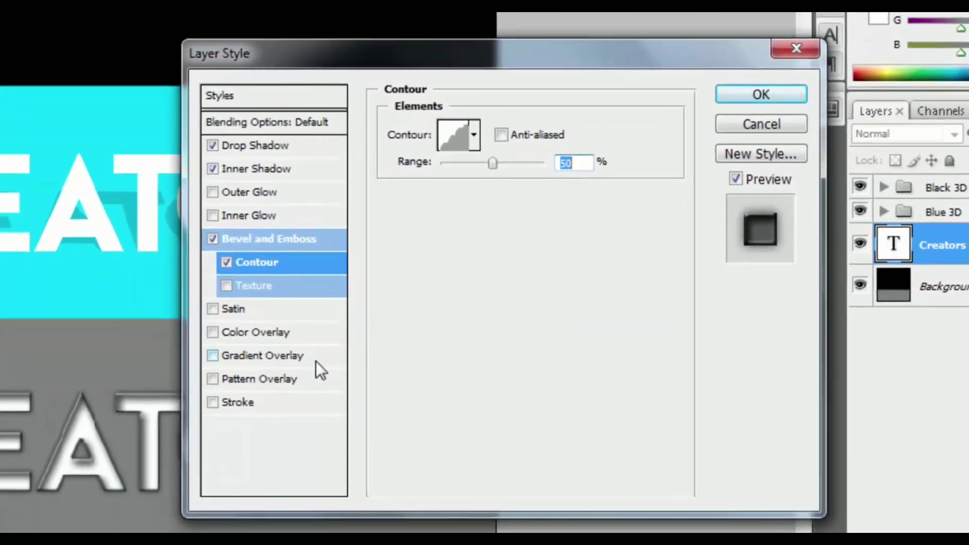
- Add a Black Shead gradient overlay to CREATORS, shift it upward, and apply the layer style
left_click(311, 429)
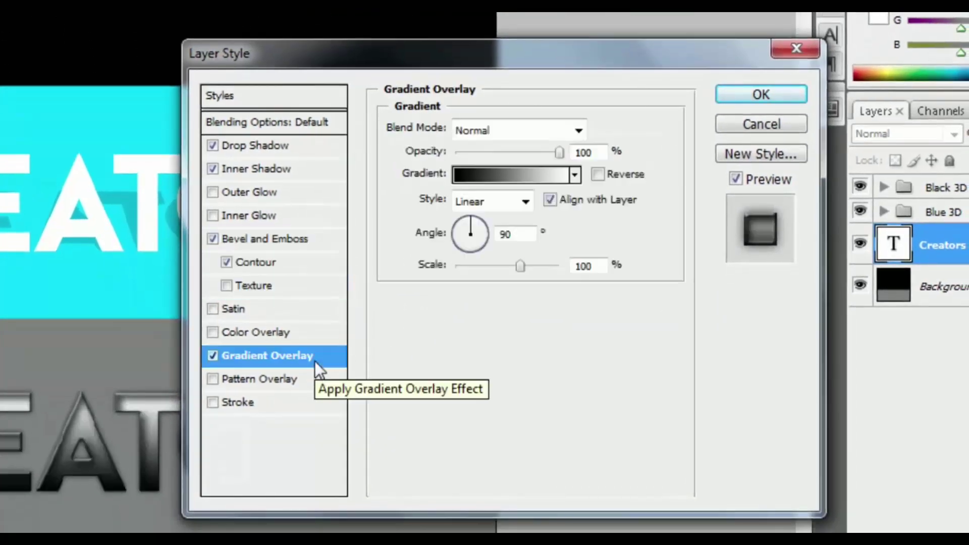
left_click(489, 176)
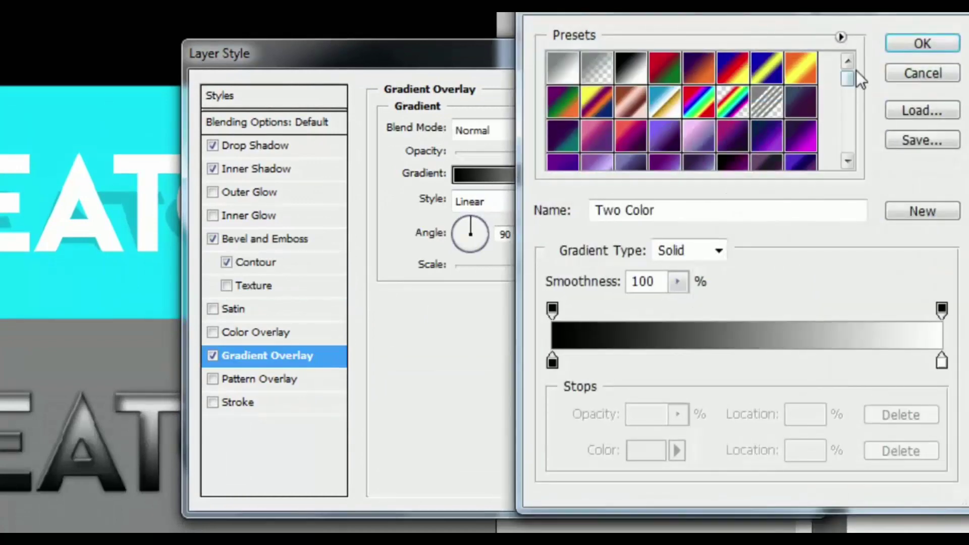
left_click_drag(847, 79, 848, 151)
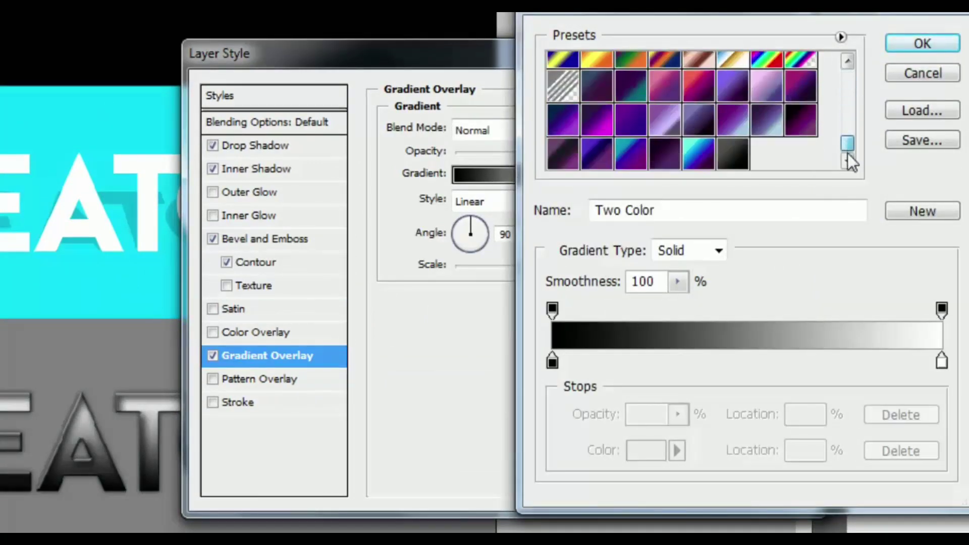
left_click(734, 155)
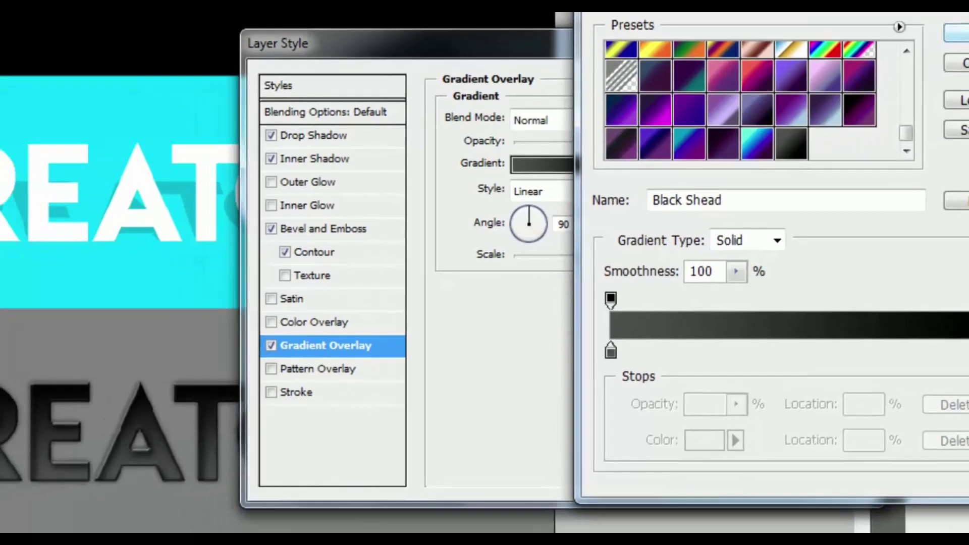
left_click(903, 46)
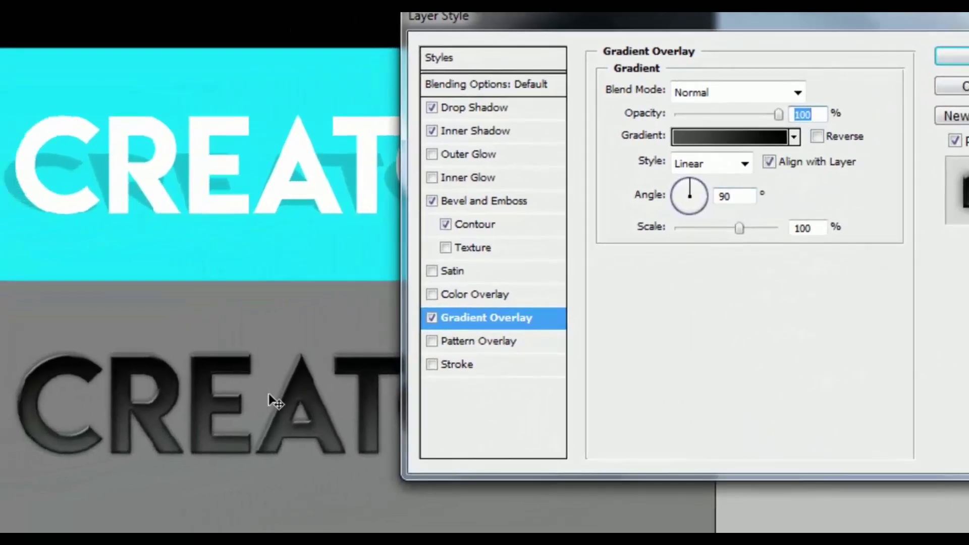
left_click_drag(258, 406, 259, 378)
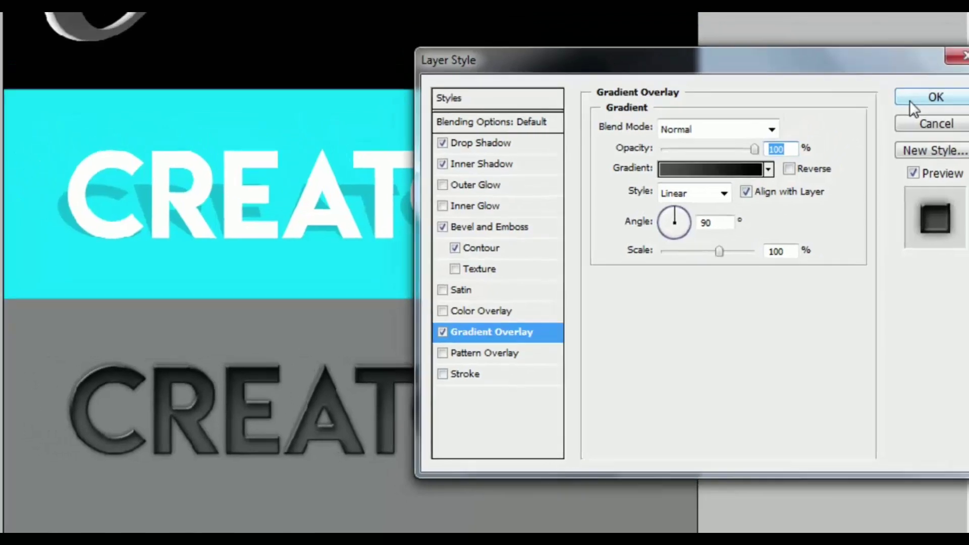
left_click(951, 56)
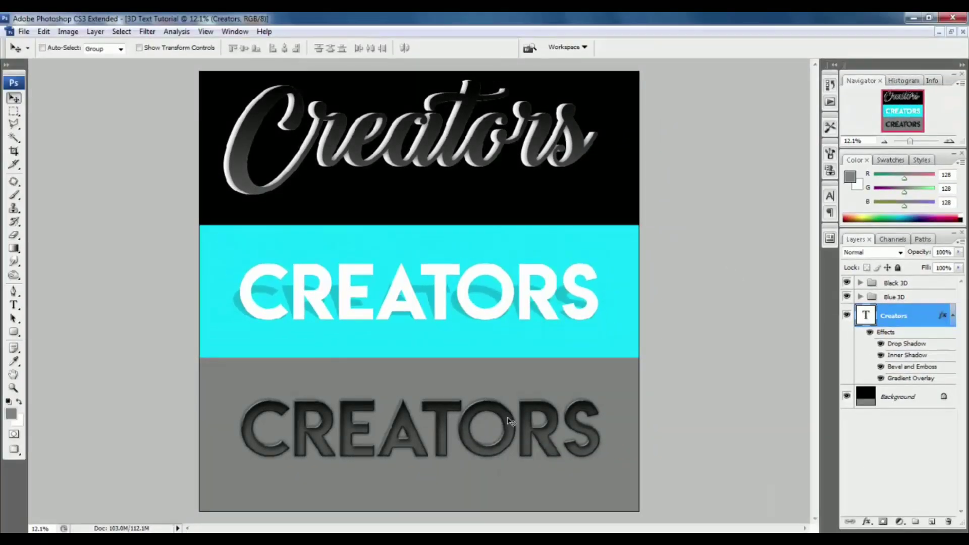
key("ctrl+plus")
key("ctrl+plus")
key("ctrl+plus")
left_click_drag(509, 421, 189, 262)
key("ctrl+plus")
key("ctrl+plus")
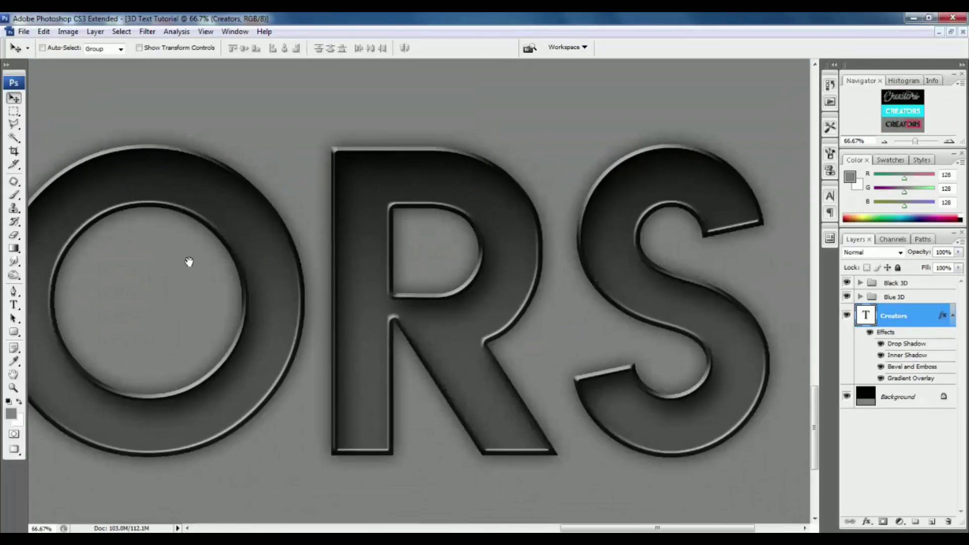
left_click_drag(254, 265, 296, 268)
left_click_drag(50, 282, 454, 303)
left_click_drag(376, 312, 441, 316)
left_click_drag(76, 328, 560, 331)
left_click_drag(429, 353, 495, 359)
left_click_drag(278, 368, 465, 367)
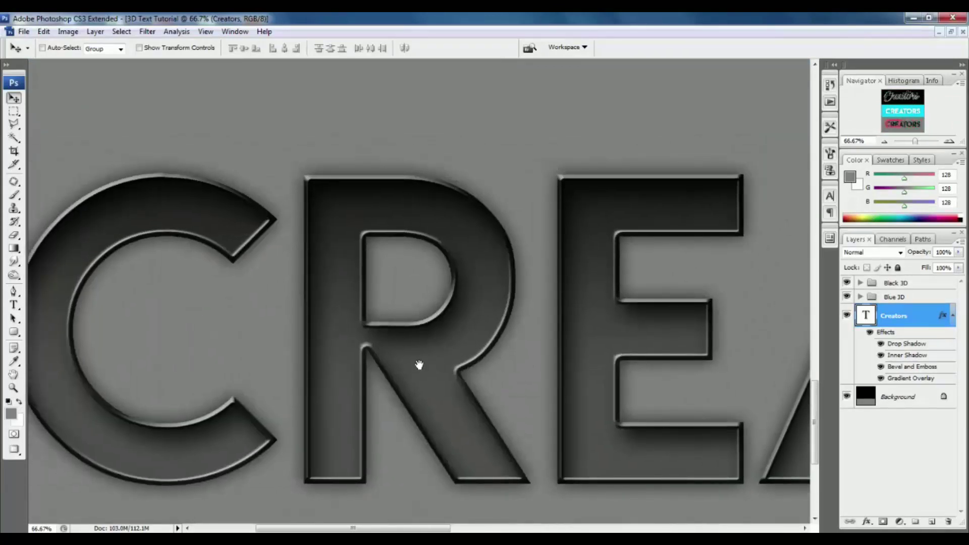
key("ctrl+0")
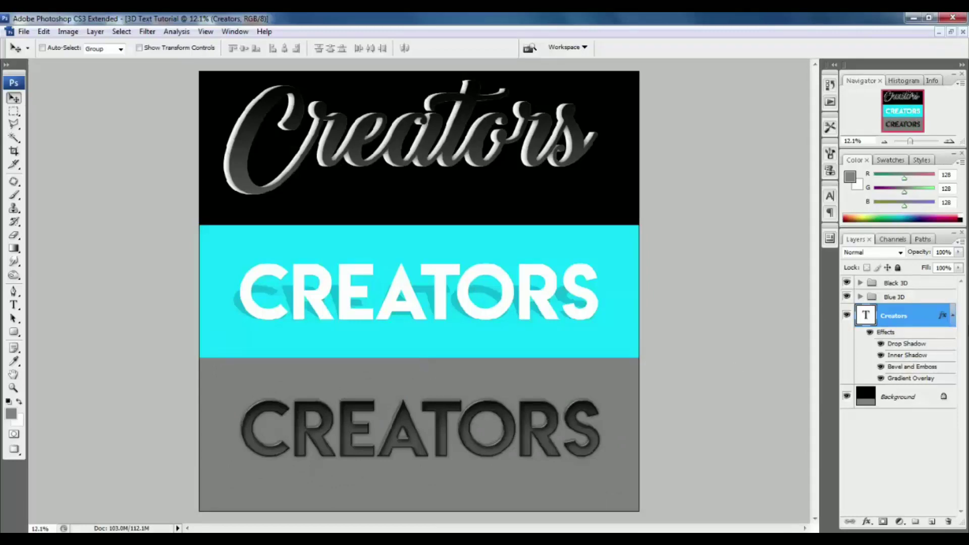
- Open the Creators smart object inside the Black 3D group for editing
left_click(953, 315)
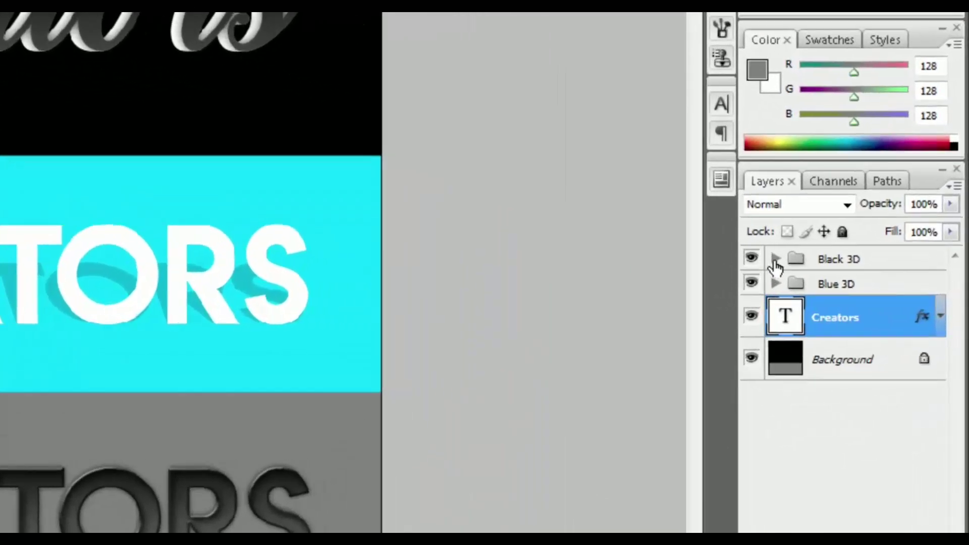
left_click(775, 259)
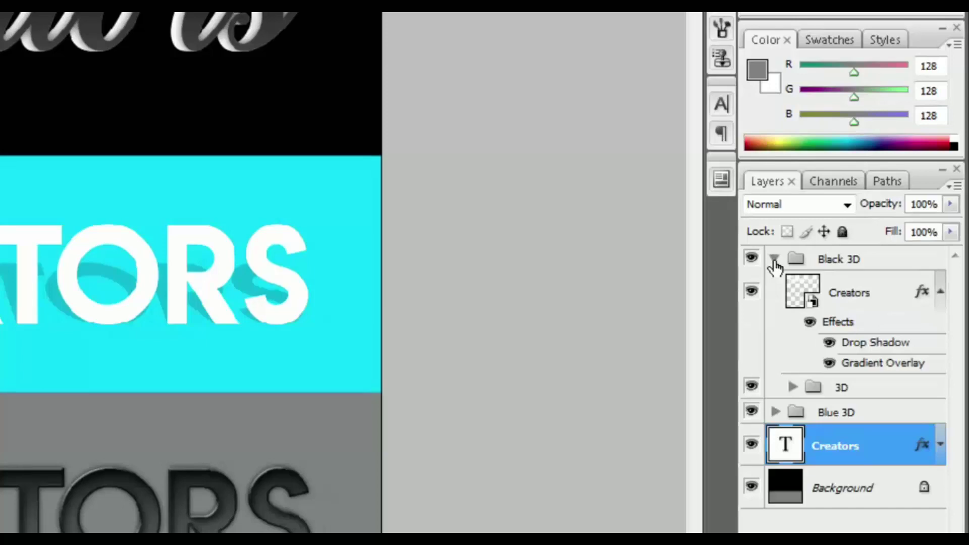
double_click(813, 303)
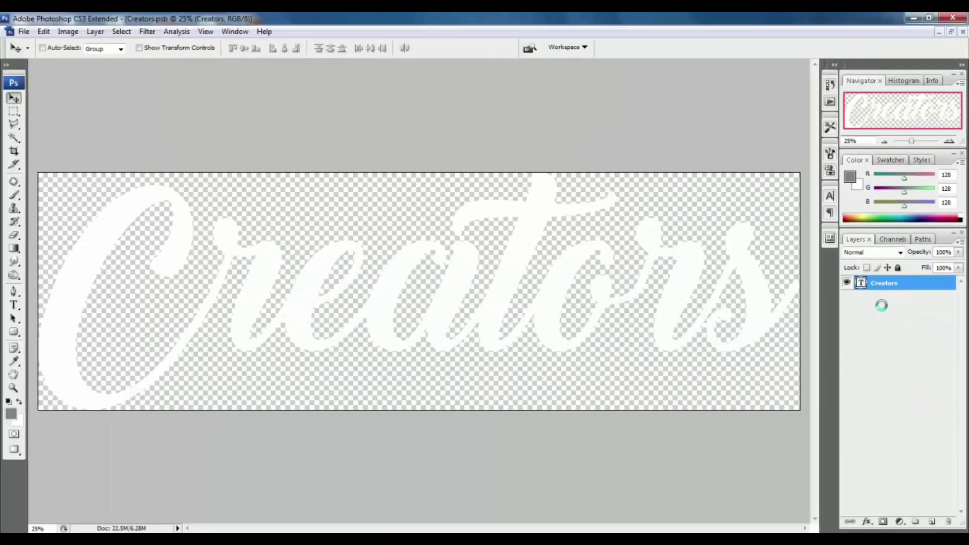
- Retype the top band's script text as 'Thanks' and save the smart object back
left_click(13, 304)
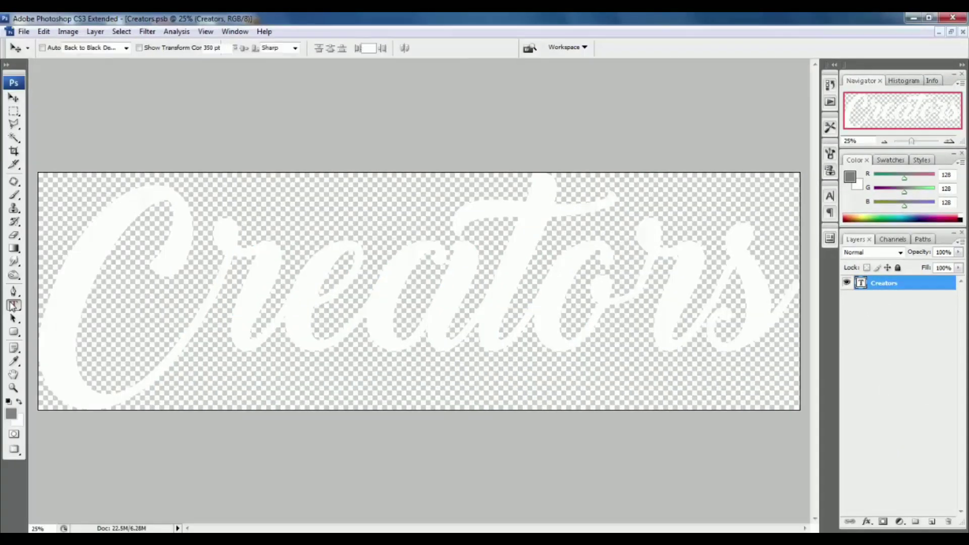
double_click(345, 295)
type("Thanks")
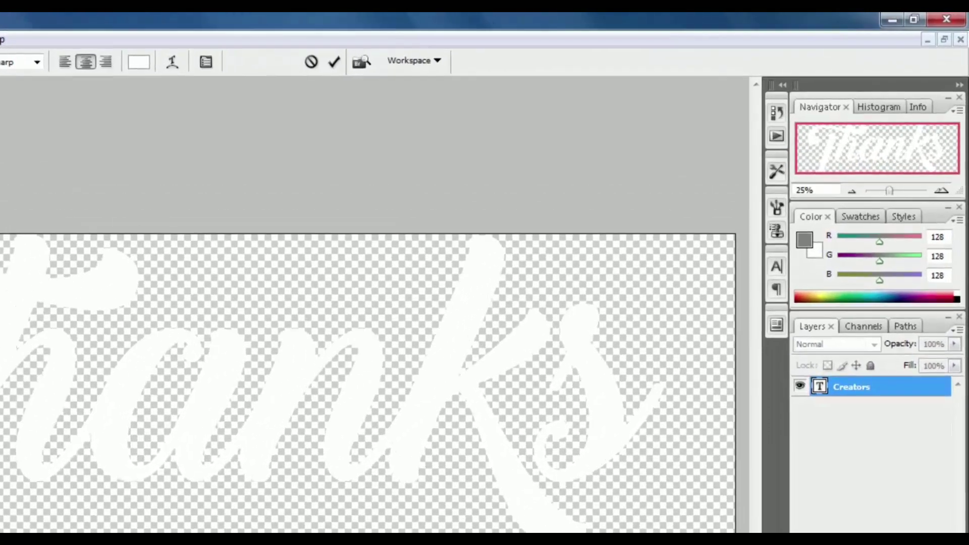
key("ctrl+Return")
key("v")
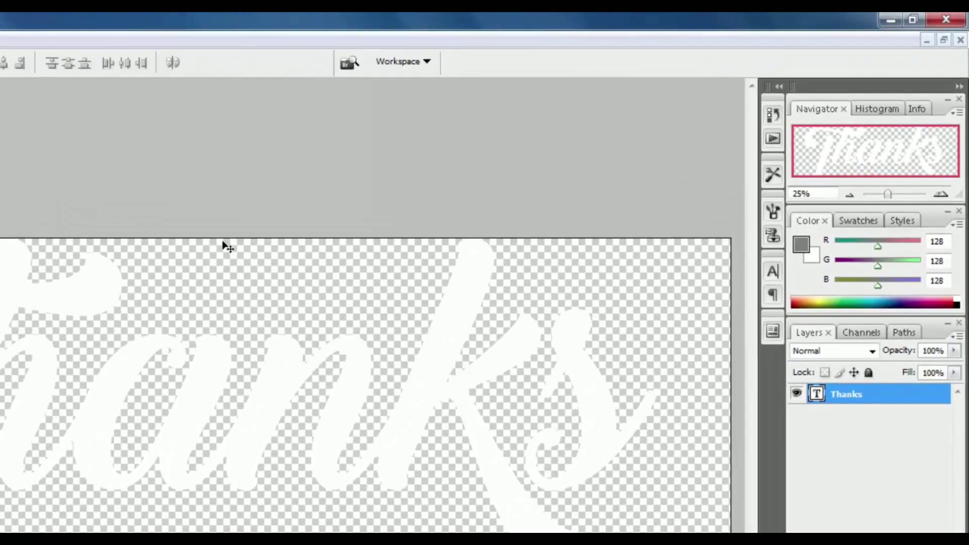
left_click(959, 40)
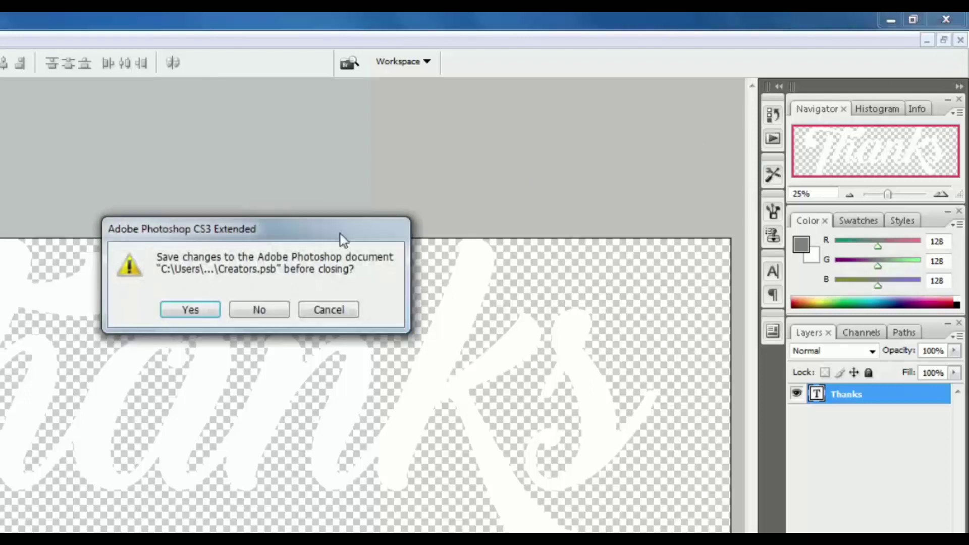
left_click(190, 310)
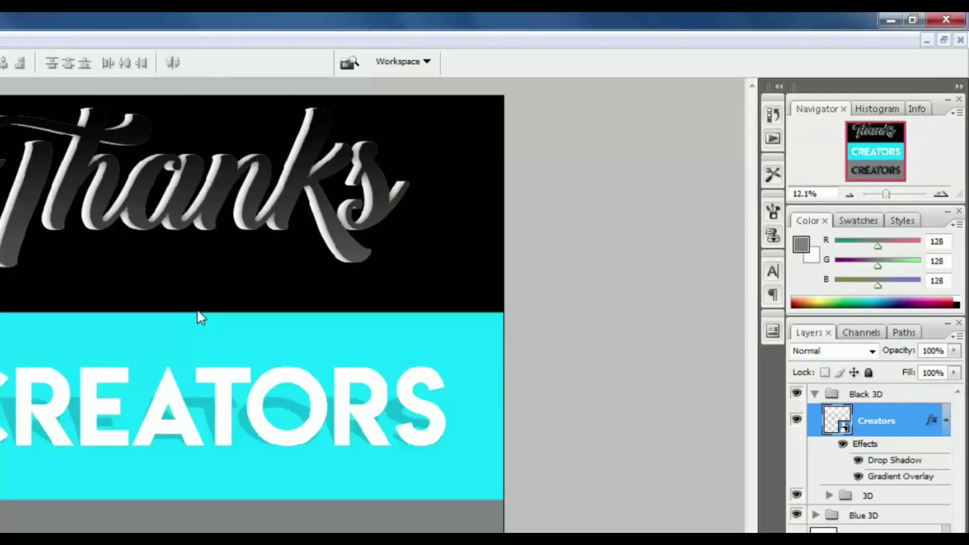
left_click(815, 394)
left_click(816, 413)
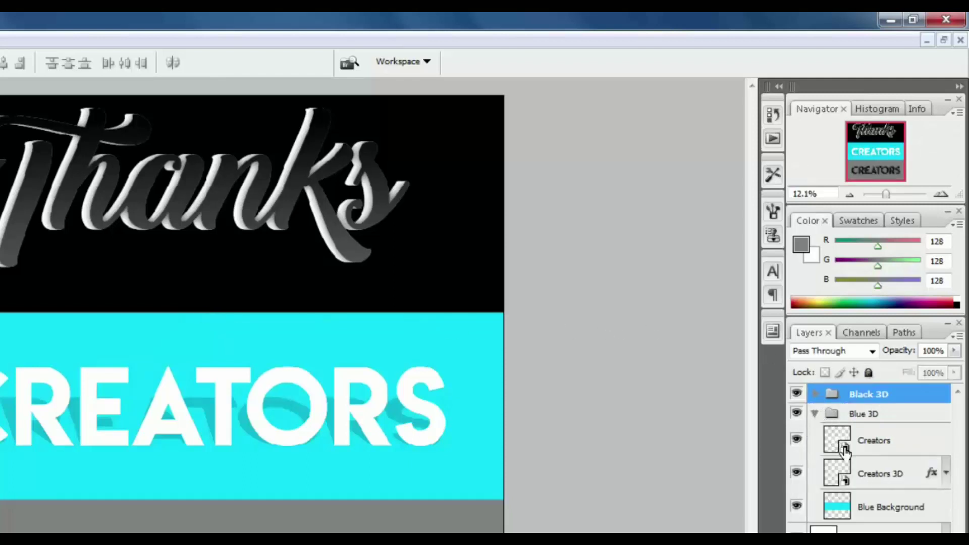
- Replace the cyan band's CREATORS text with 'FOR' and save the smart object back
double_click(844, 446)
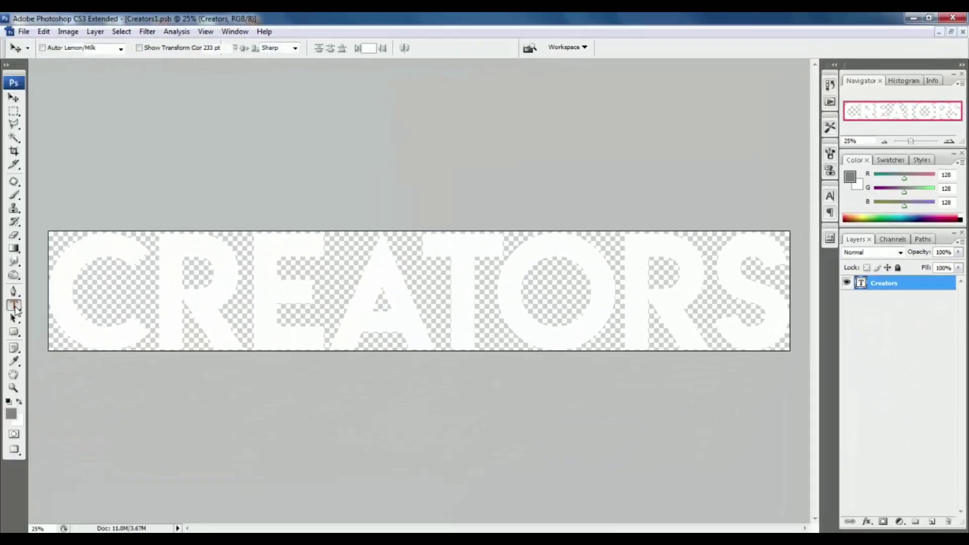
key("t")
left_click(299, 398)
key("ctrl+a")
type("FOR")
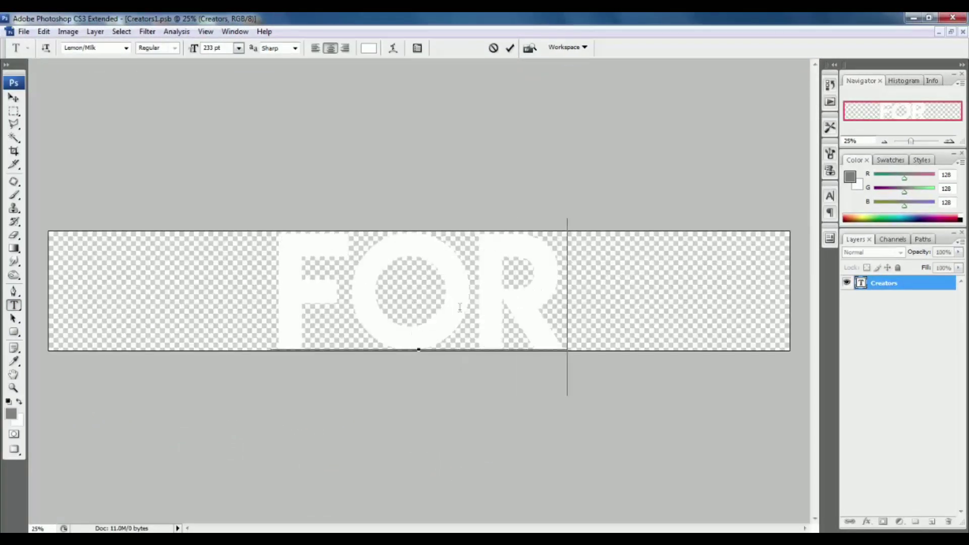
left_click(14, 98)
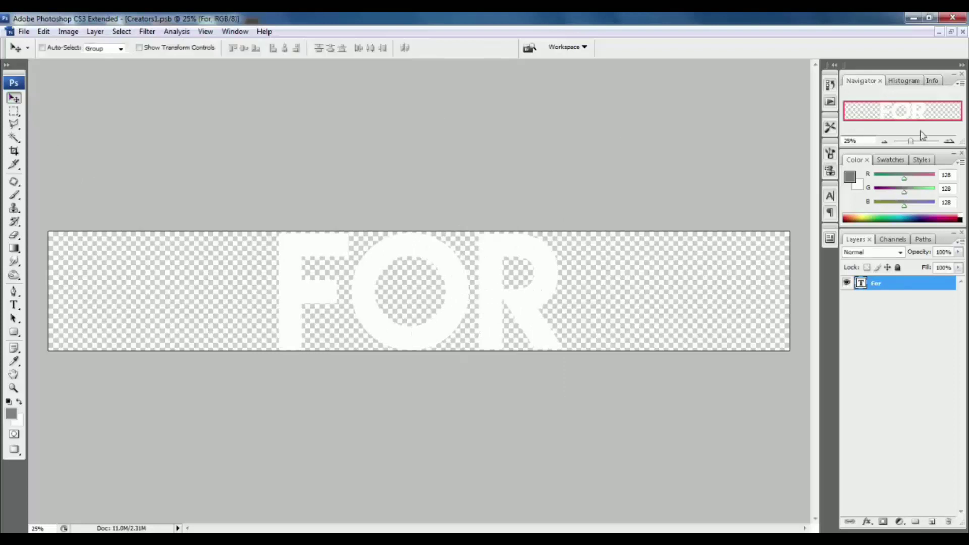
left_click(962, 31)
left_click(418, 225)
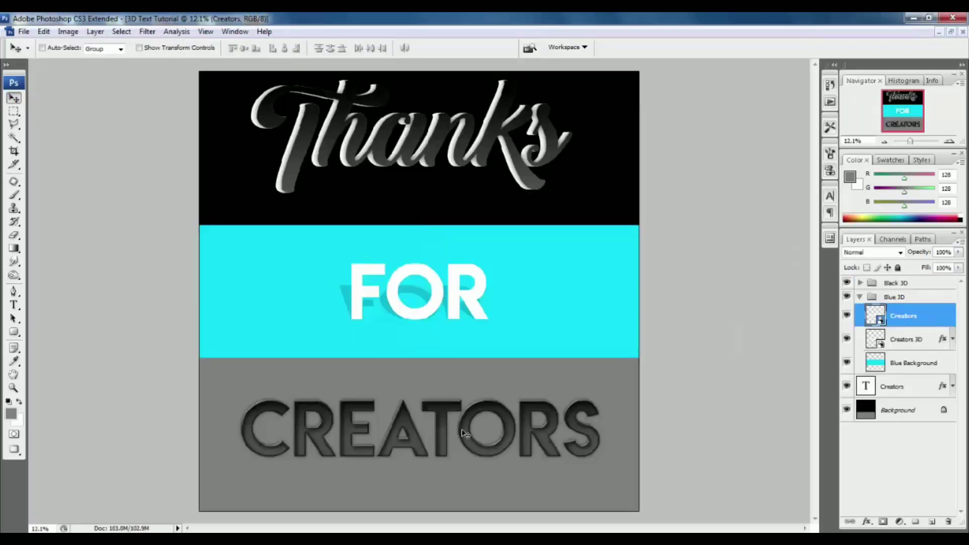
left_click(928, 390)
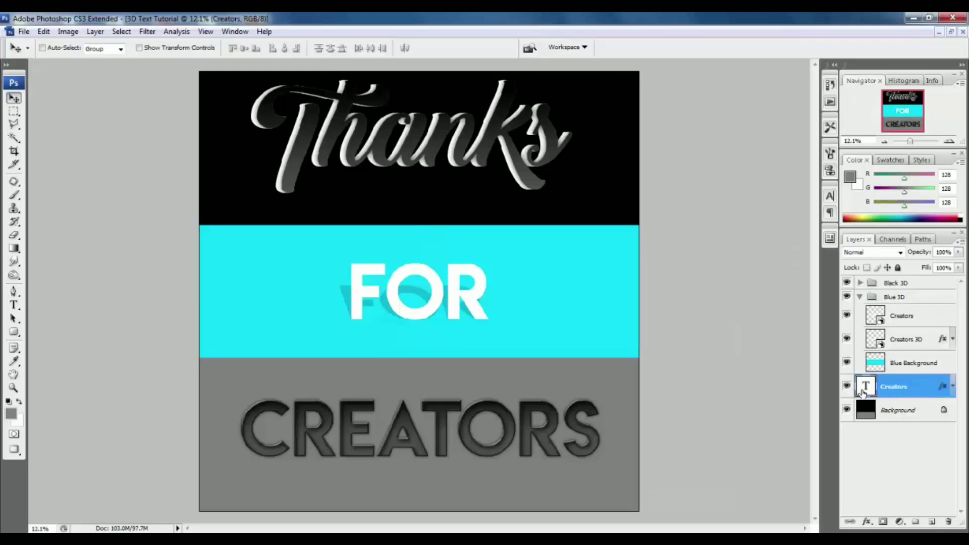